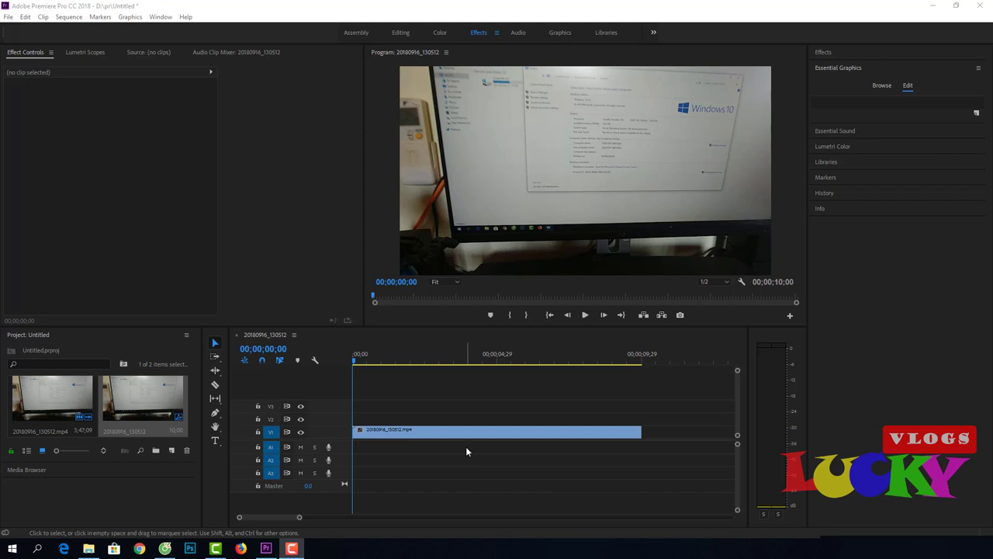
# Preview the clip's first second, rewind the playhead to 0, and disable linked selection.
pyautogui.click(586, 316)
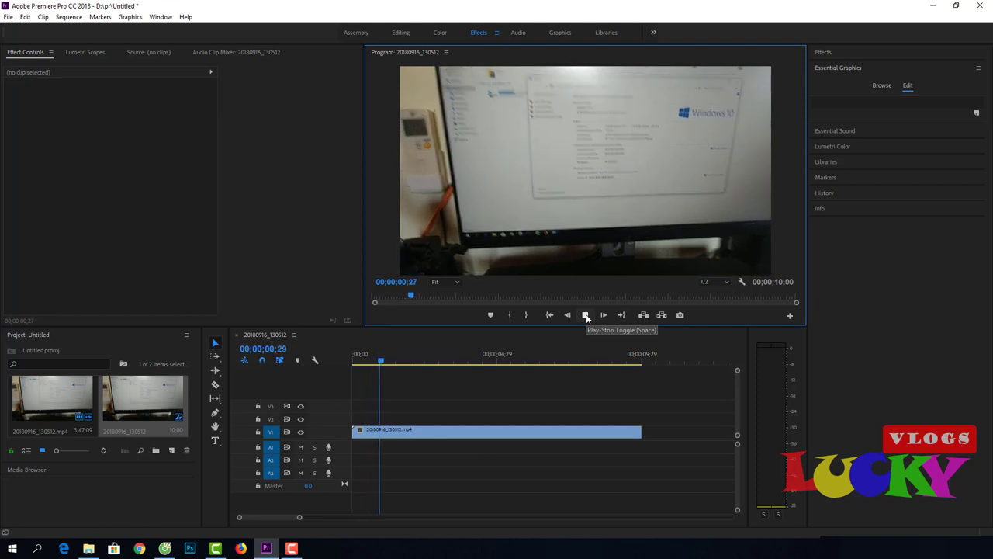
pyautogui.click(586, 316)
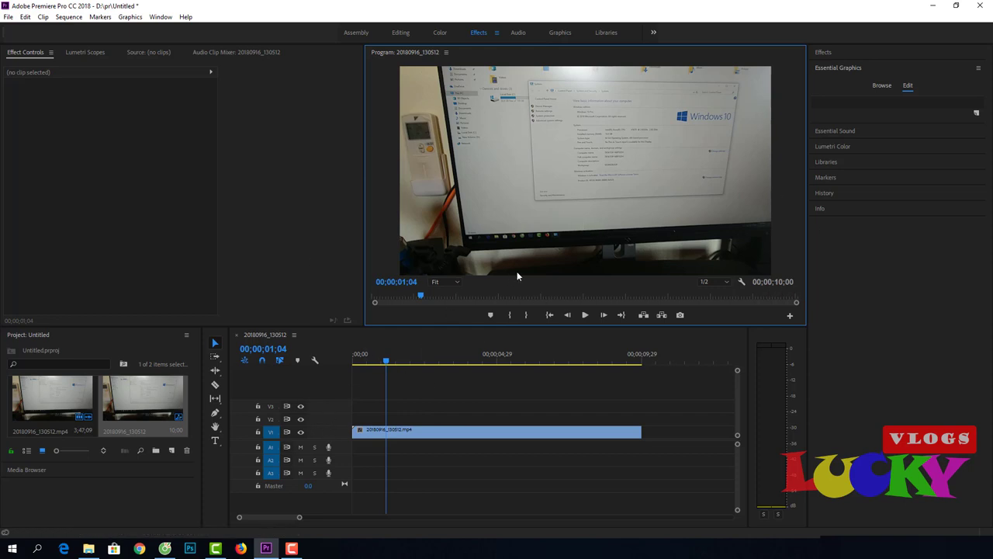
pyautogui.click(369, 363)
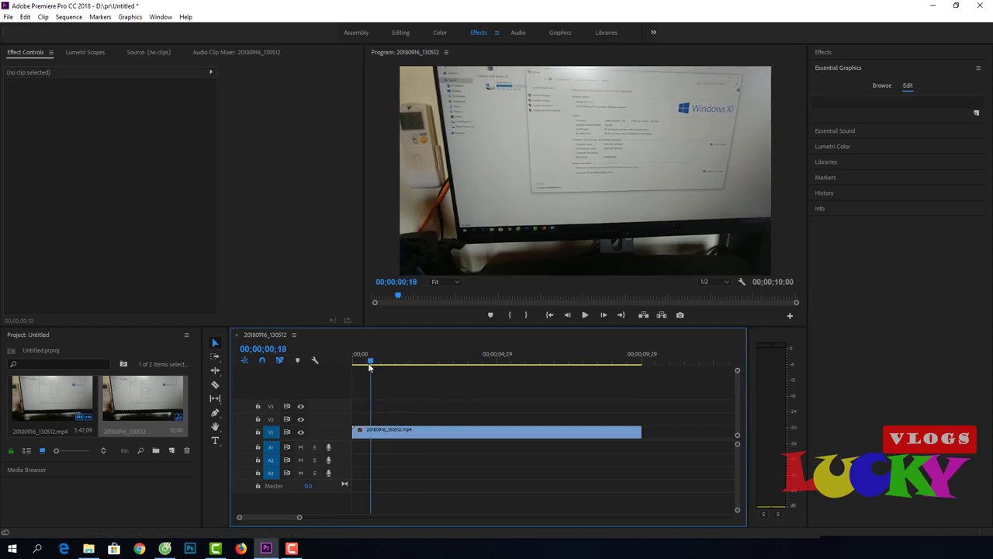
pyautogui.moveTo(370, 366); pyautogui.dragTo(347, 367)
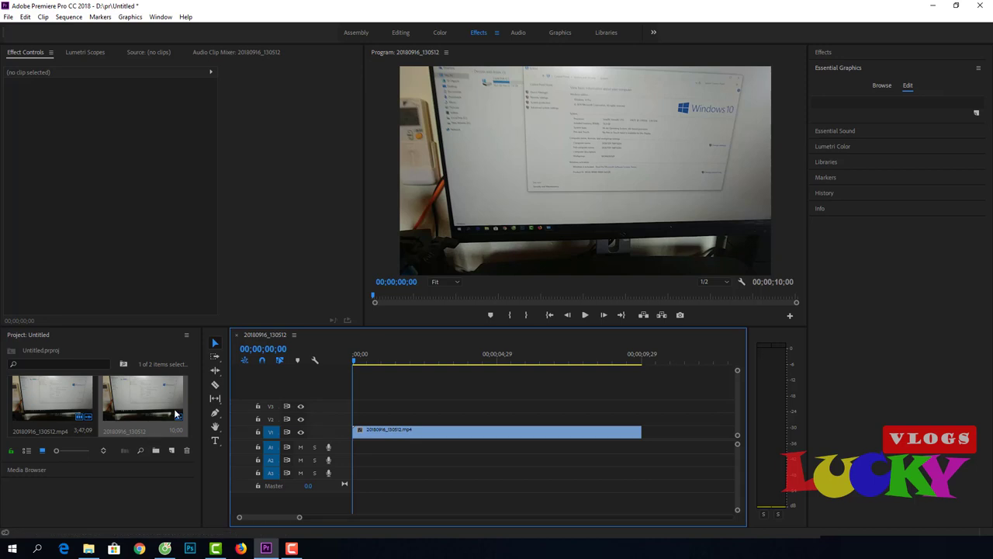
pyautogui.click(280, 359)
# Create a 1920×1080 adjustment layer, place it on V2 from the start, and extend it to about 6;13.
pyautogui.click(173, 454)
pyautogui.click(229, 359)
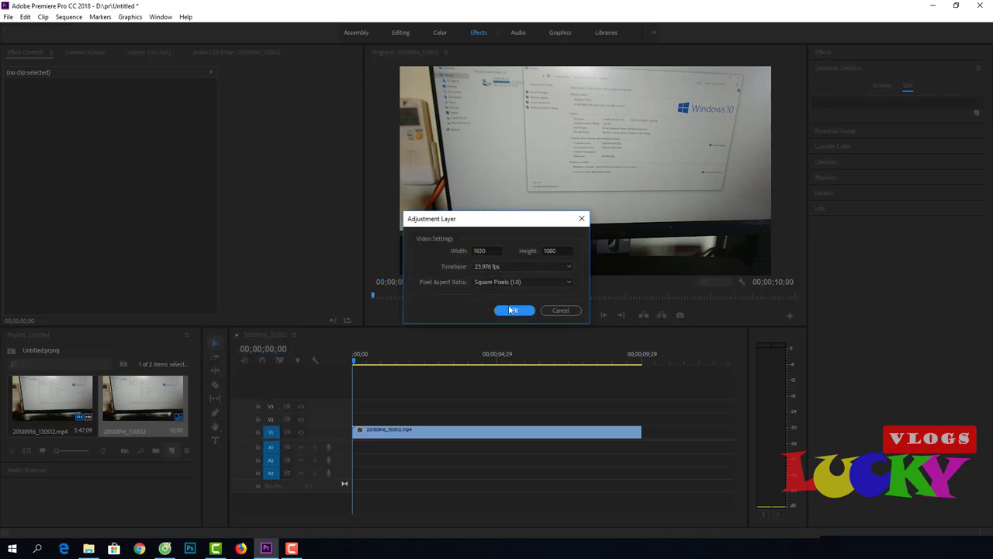
pyautogui.click(515, 312)
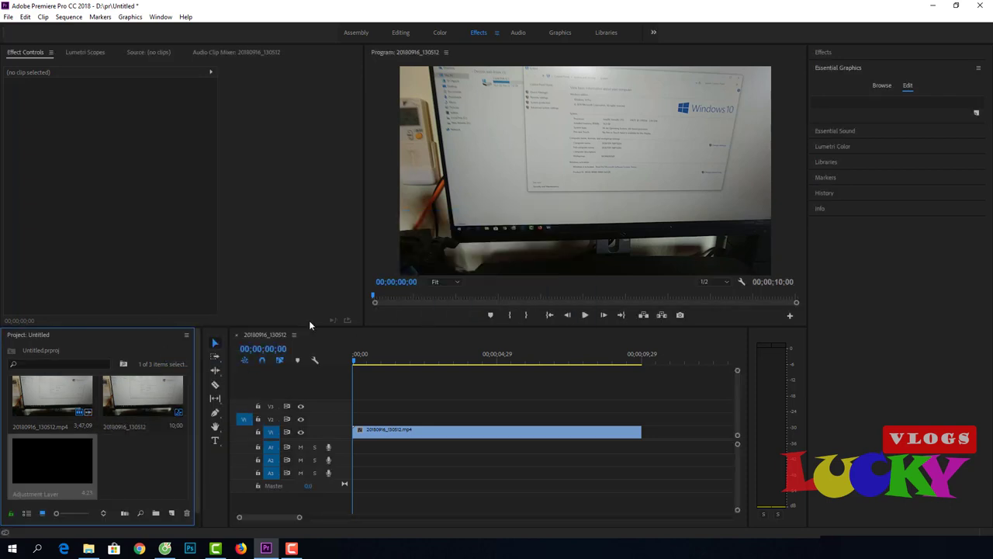
pyautogui.moveTo(46, 467); pyautogui.dragTo(357, 420)
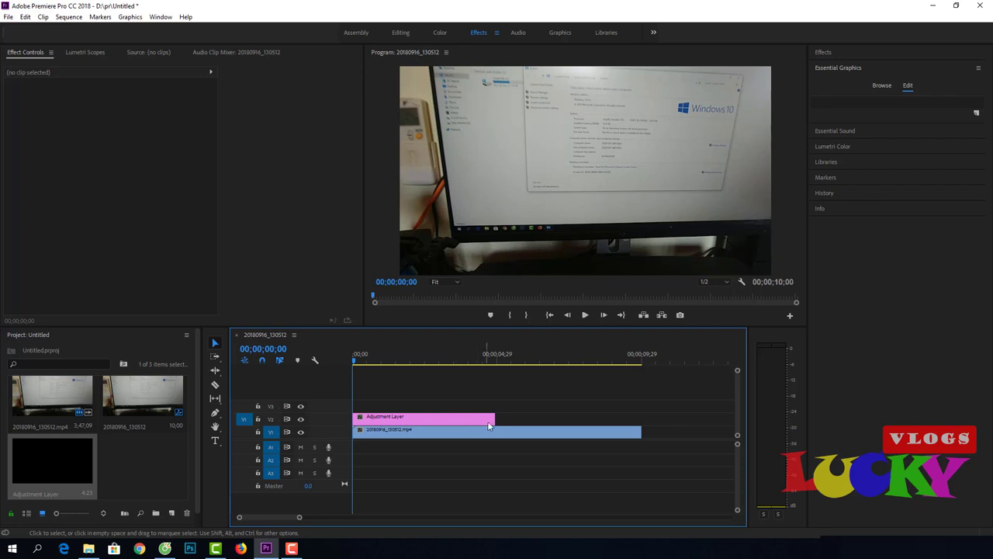
pyautogui.moveTo(492, 418); pyautogui.dragTo(556, 419)
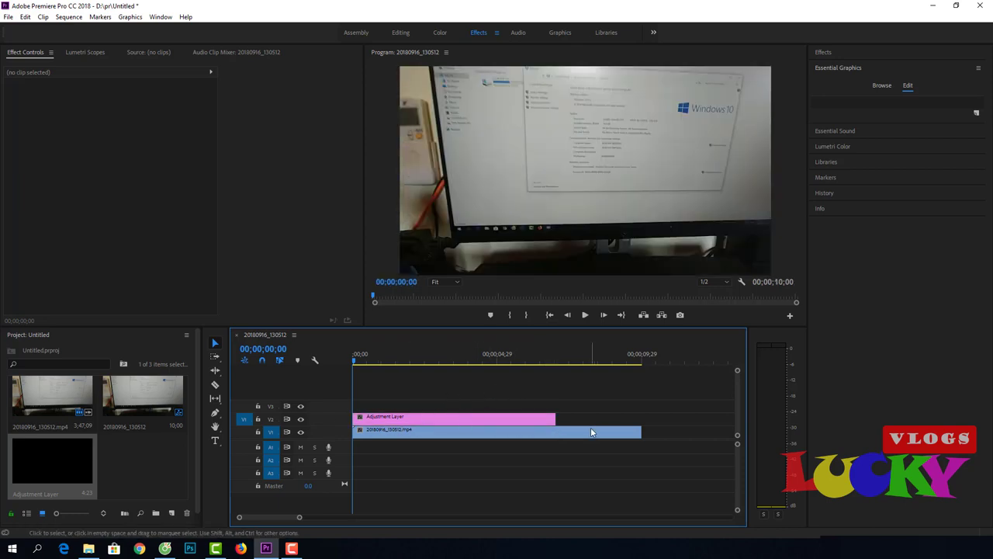
# Select the Adjustment Layer clip on V2 so its Motion and Opacity show in Effect Controls.
pyautogui.click(455, 418)
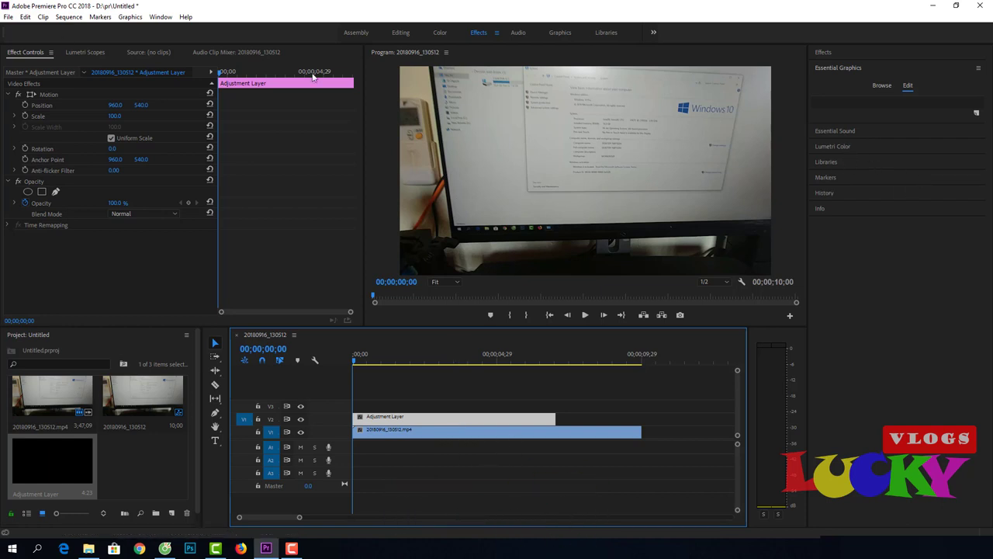
pyautogui.click(160, 17)
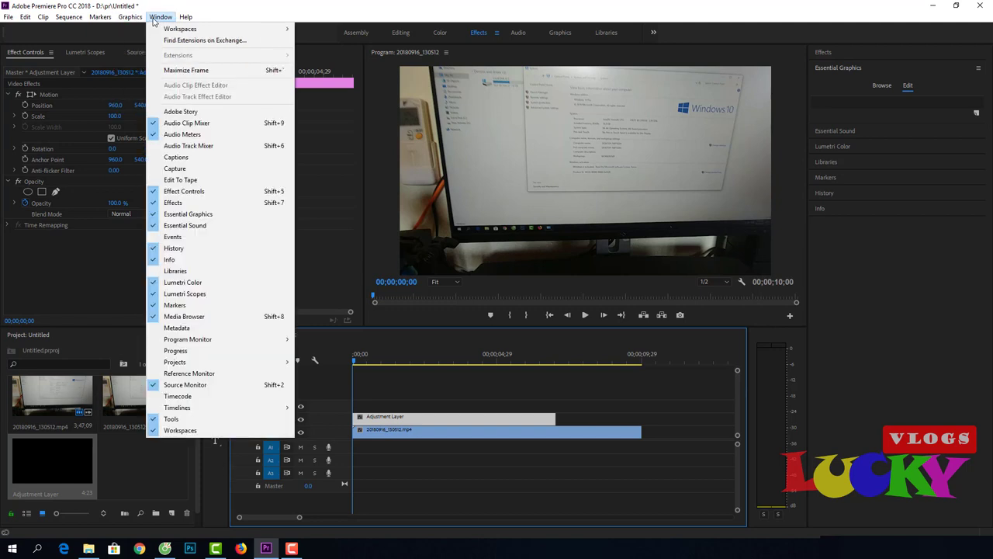
pyautogui.press('Escape')
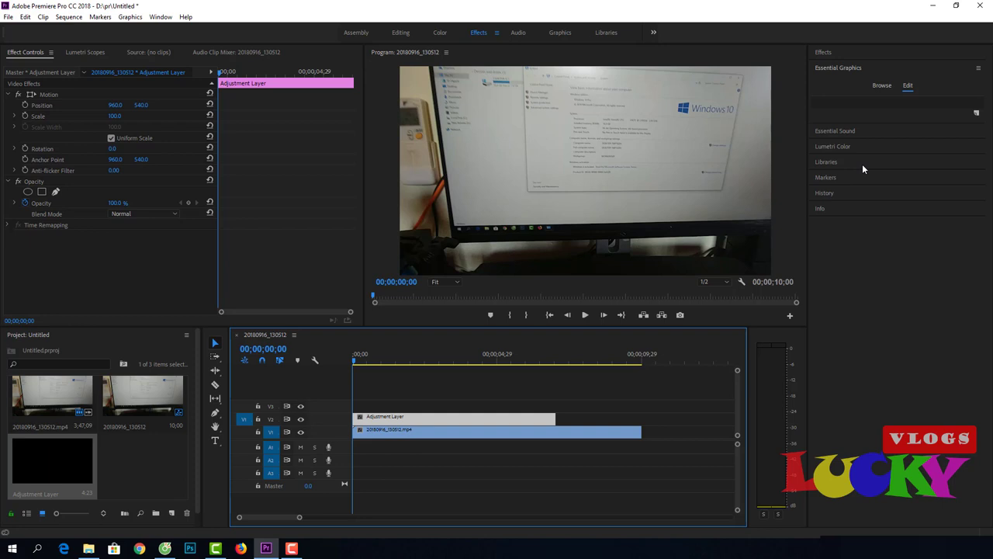
# In Lumetri Color, push Tint to about 98.9 and lower Highlights to -97.8.
pyautogui.click(839, 146)
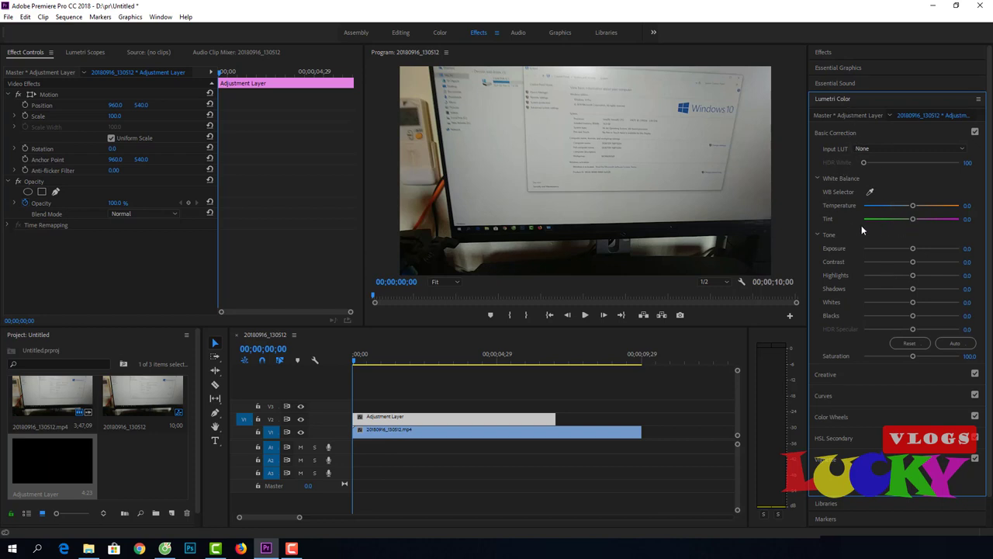
pyautogui.moveTo(913, 219); pyautogui.dragTo(959, 223)
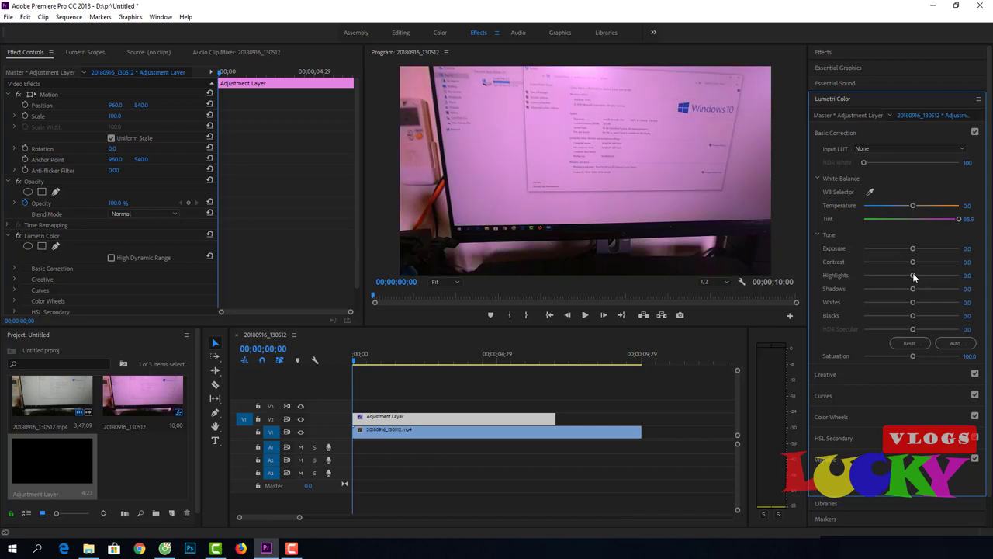
pyautogui.moveTo(913, 276); pyautogui.dragTo(865, 277)
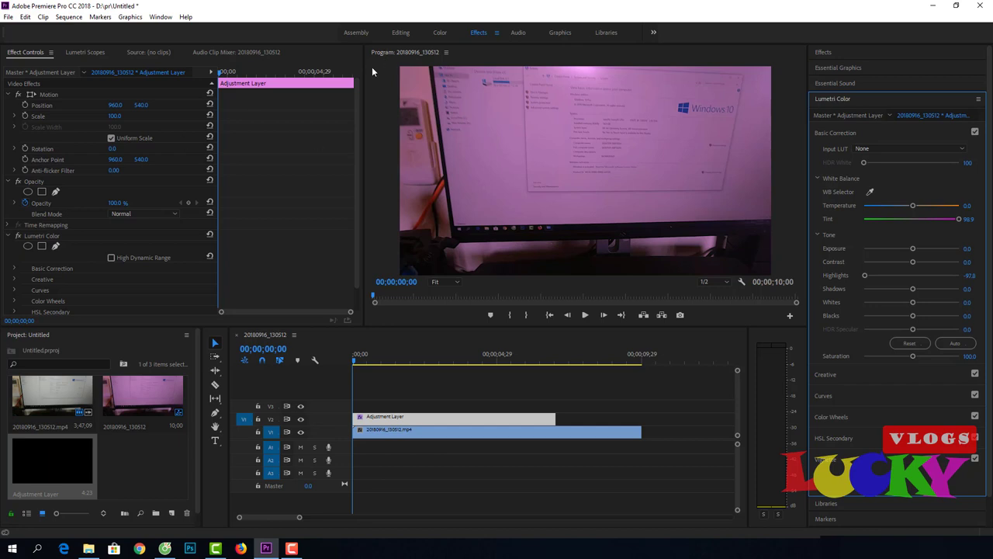
# Search the Effects panel for 'gau' and drop Gaussian Blur onto the adjustment layer clip.
pyautogui.click(824, 52)
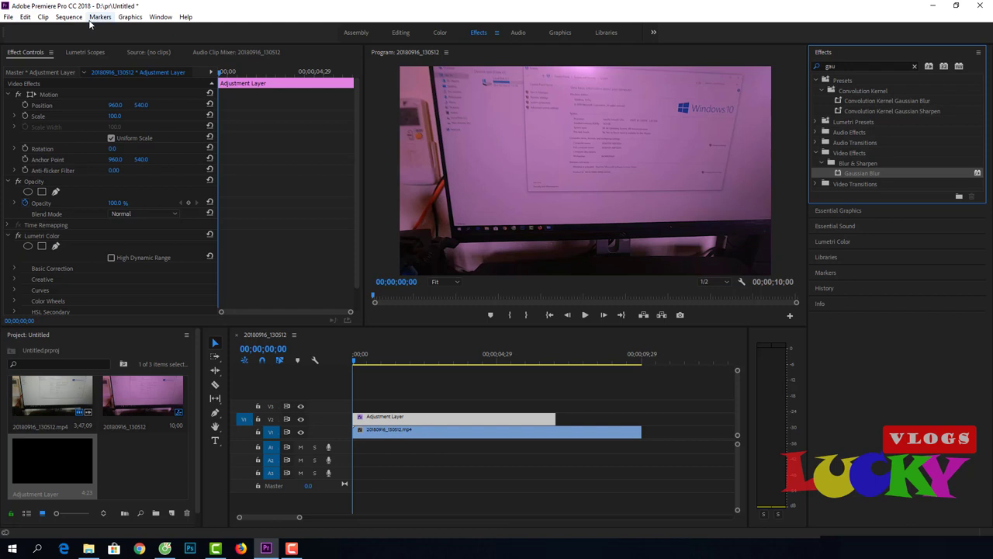
pyautogui.click(159, 18)
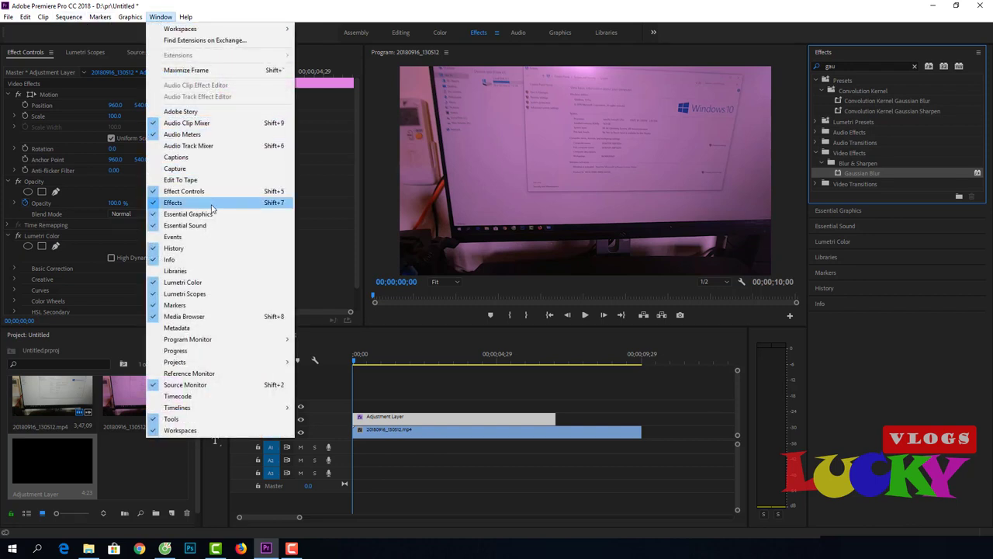
pyautogui.click(160, 17)
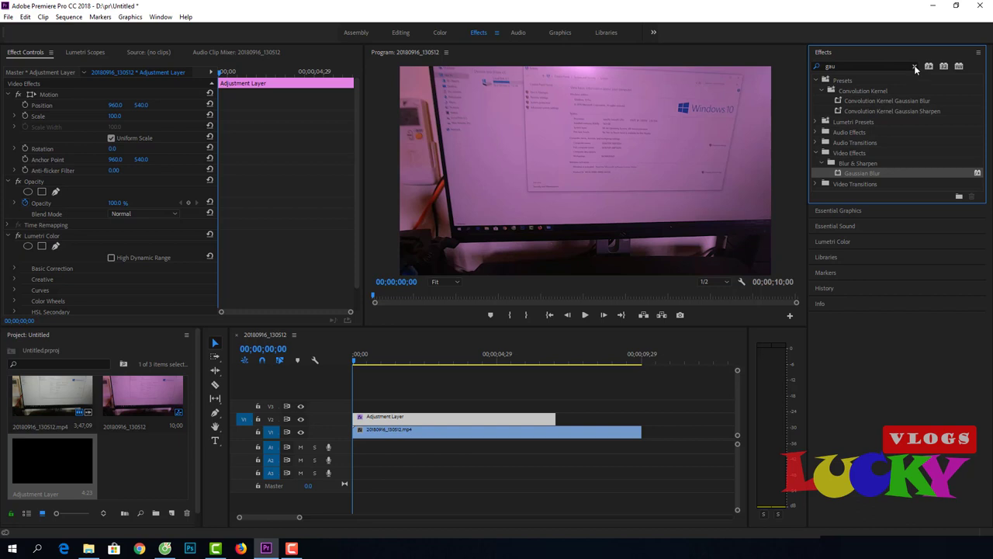
pyautogui.moveTo(863, 171); pyautogui.dragTo(431, 422)
pyautogui.click(159, 17)
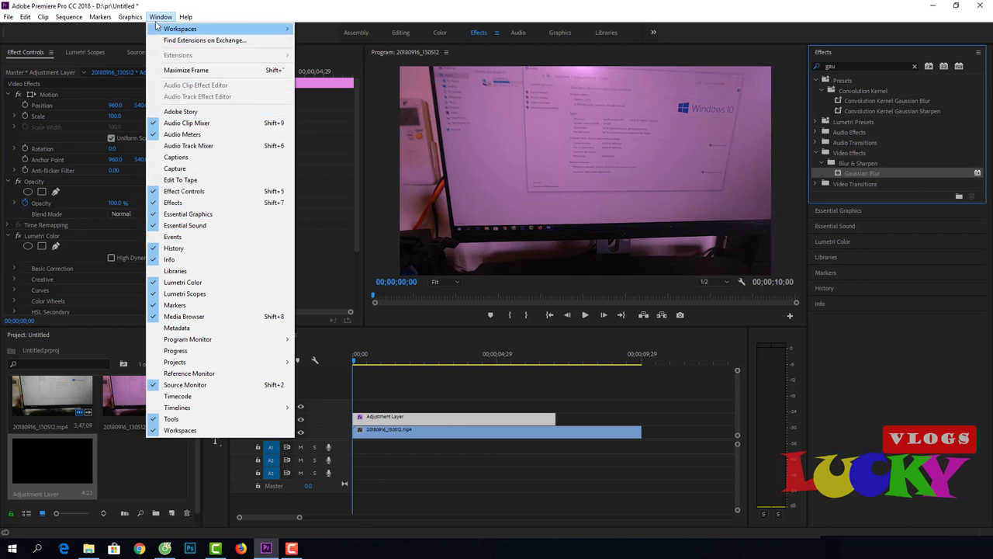
pyautogui.click(102, 158)
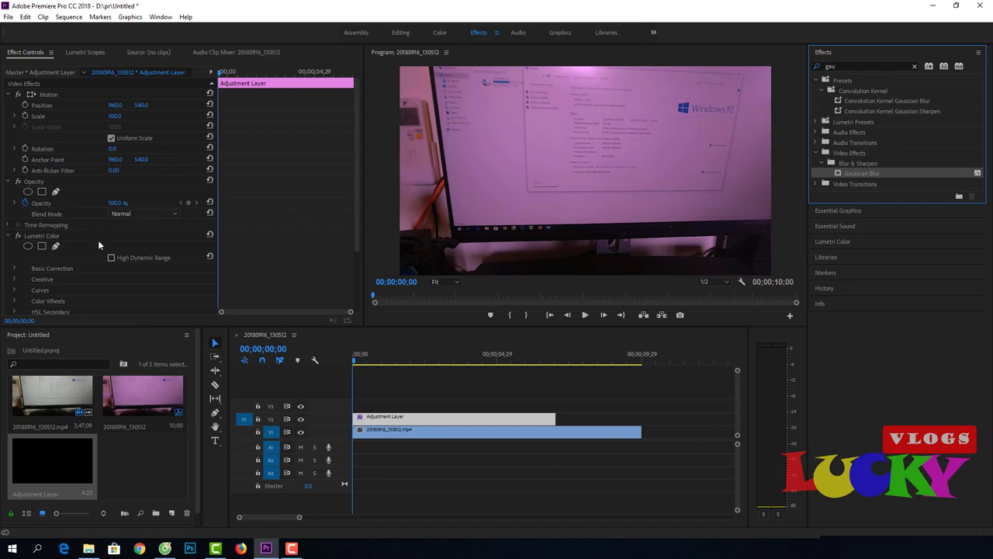
# Set the Gaussian Blur Blurriness to 50.0 in Effect Controls.
pyautogui.scroll(-3, 98, 242)
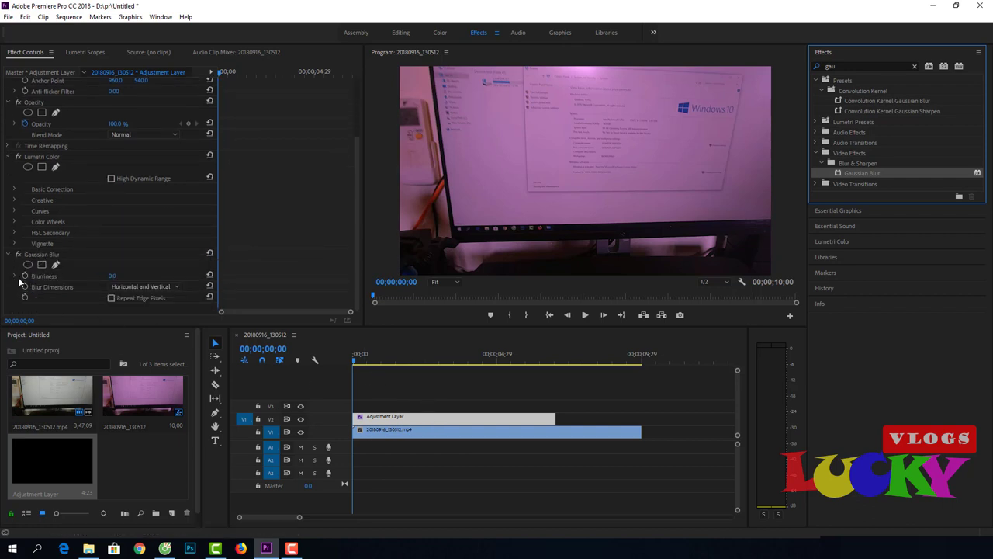
pyautogui.click(14, 277)
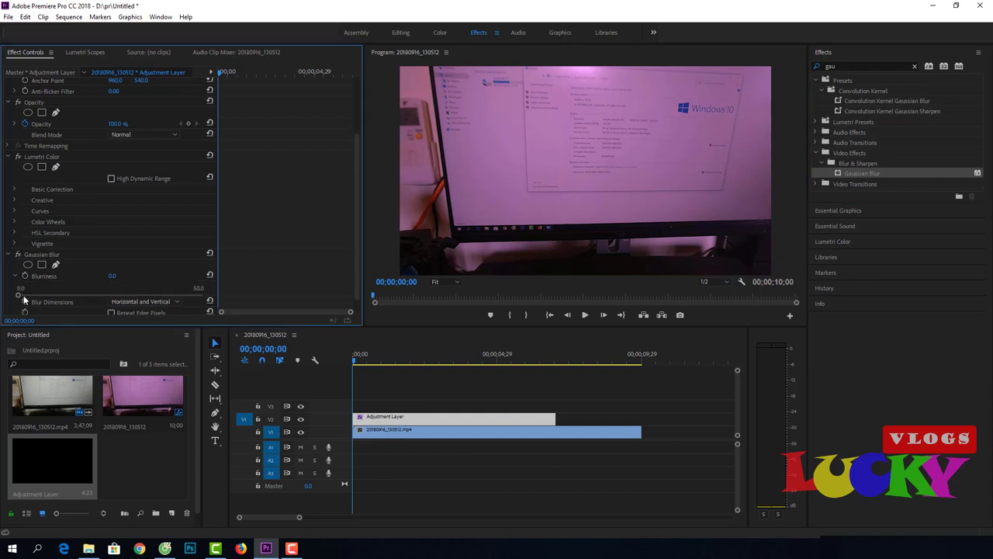
pyautogui.moveTo(20, 295); pyautogui.dragTo(208, 304)
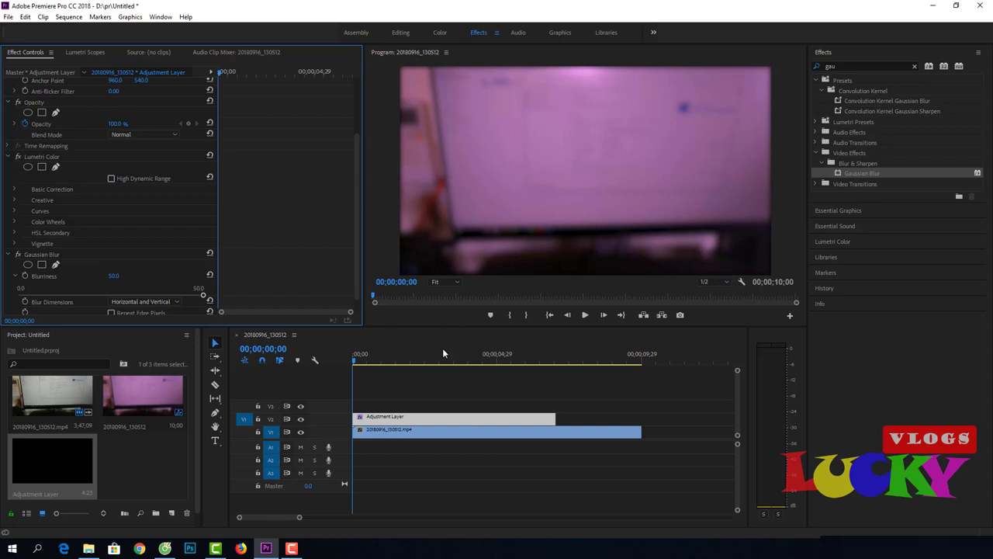
# Move the playhead to 00;00;02;00 and add a Blurriness keyframe there.
pyautogui.click(355, 363)
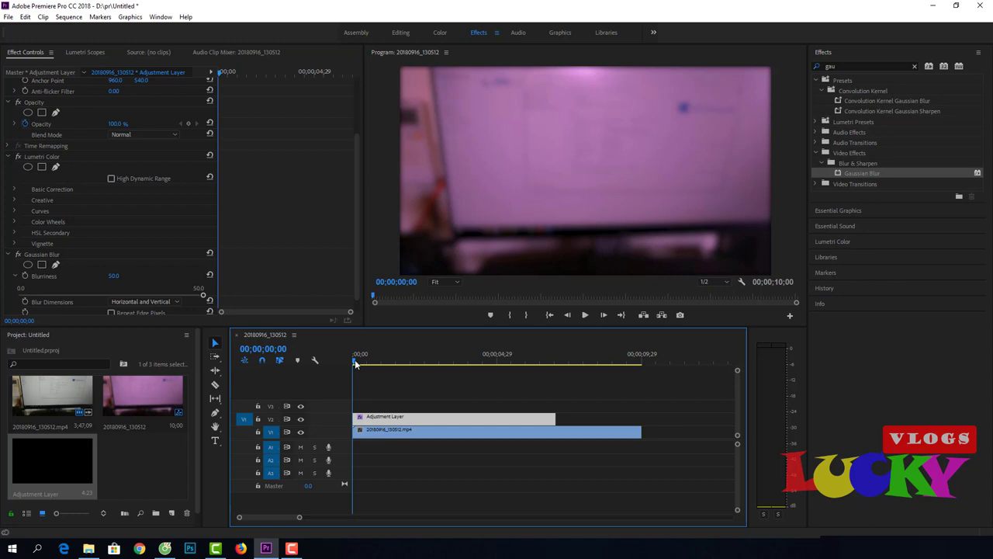
pyautogui.moveTo(354, 364); pyautogui.dragTo(414, 373)
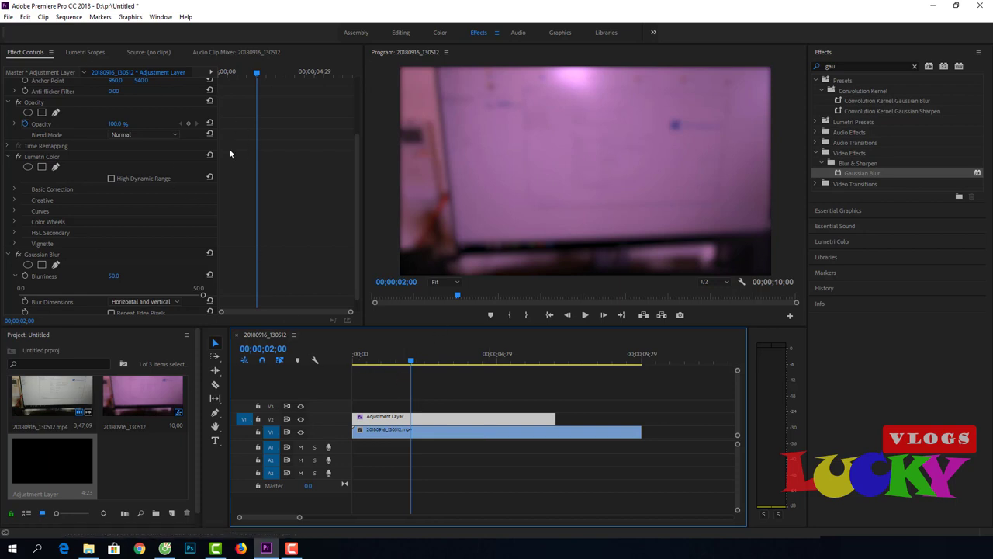
pyautogui.scroll(-1, 145, 221)
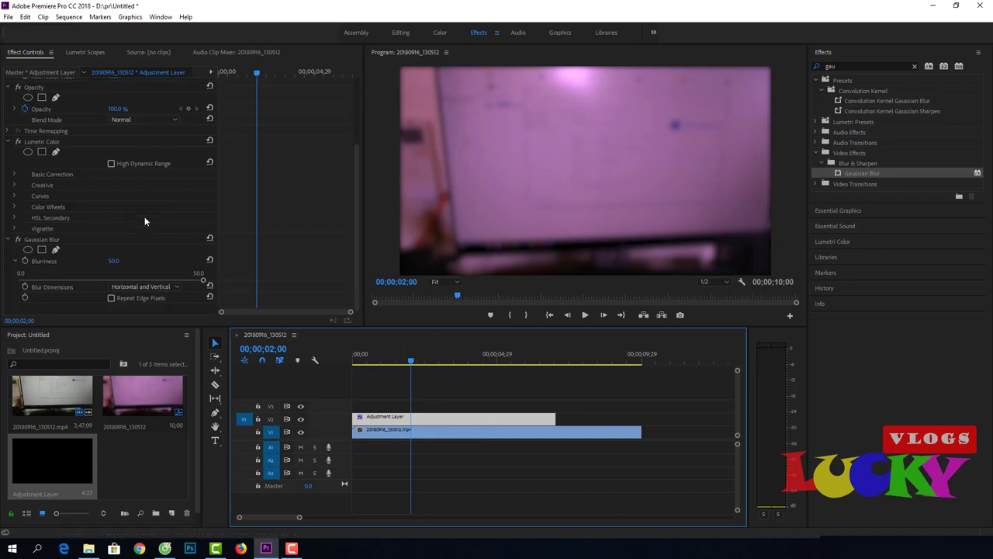
pyautogui.click(24, 261)
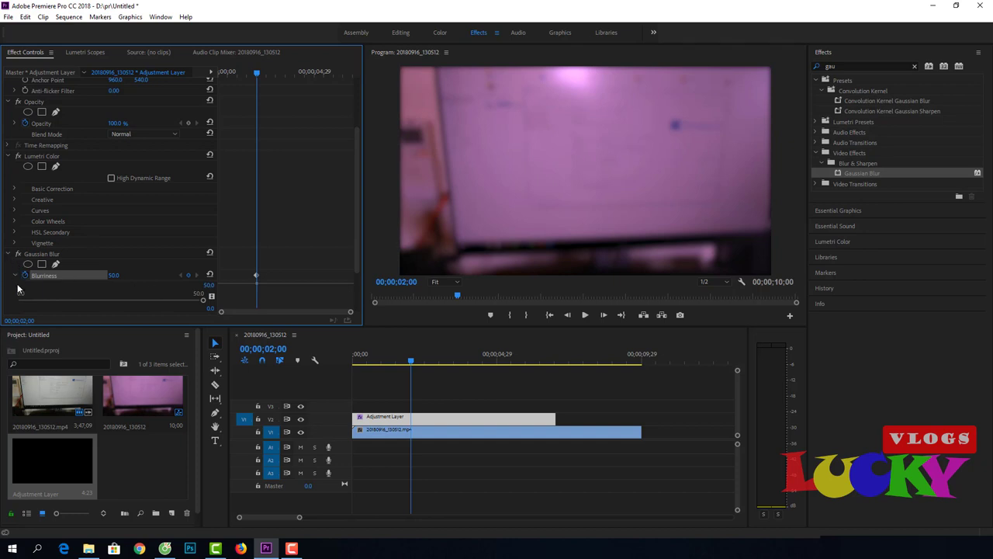
pyautogui.scroll(3, 143, 231)
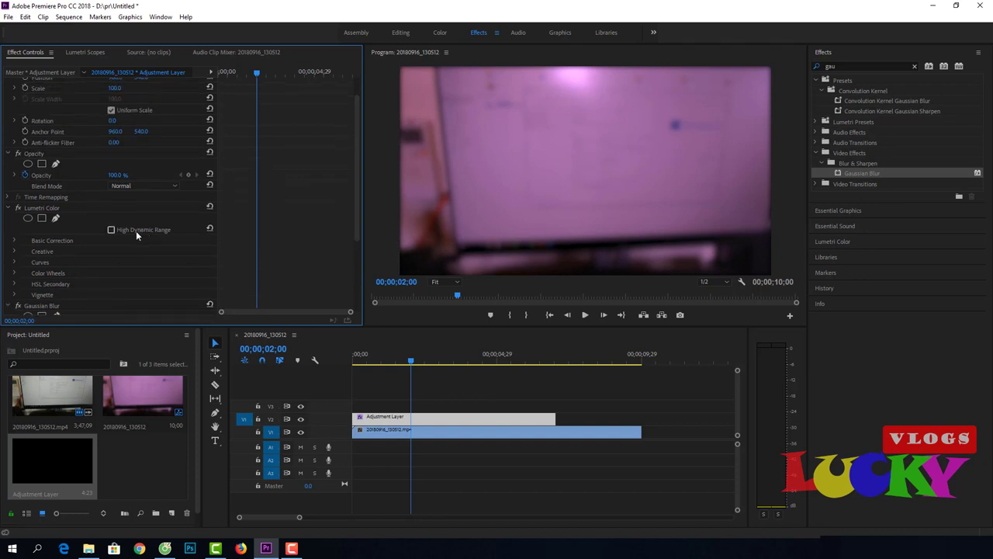
pyautogui.scroll(-1, 104, 230)
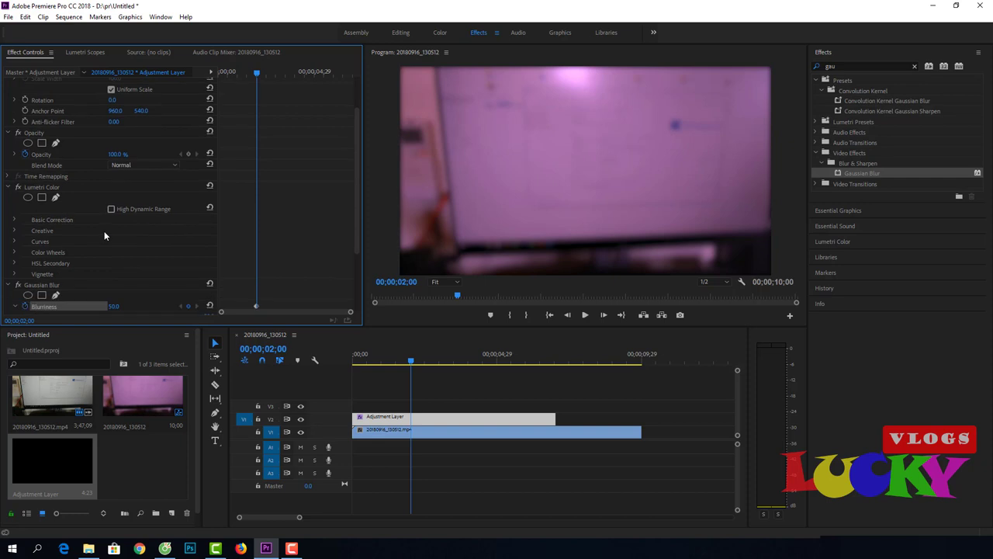
# Add keyframes at 2 seconds for Tint (98.9) and Highlights (-97.8), then return to the start.
pyautogui.click(14, 220)
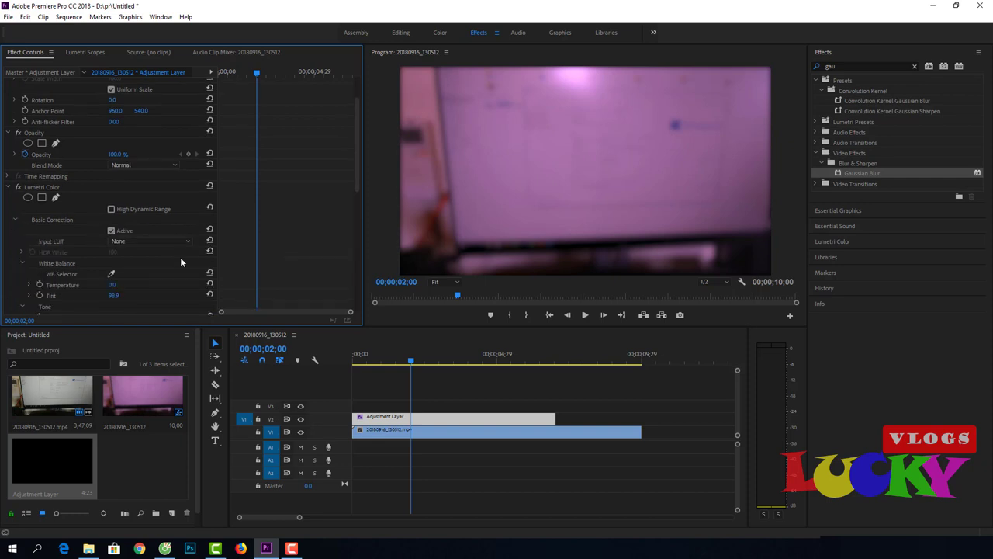
pyautogui.scroll(-1, 180, 262)
pyautogui.scroll(-2, 178, 262)
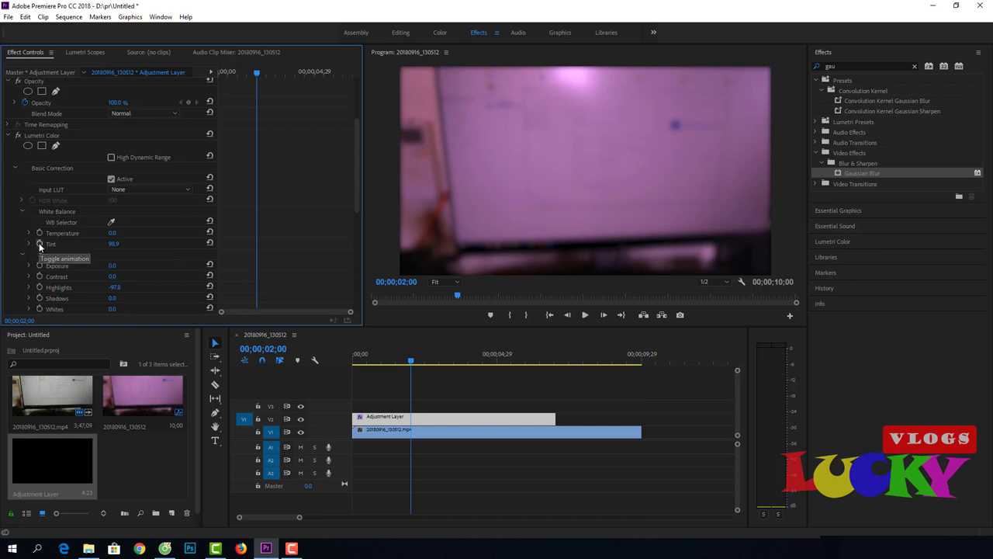
pyautogui.click(40, 244)
pyautogui.scroll(-1, 83, 277)
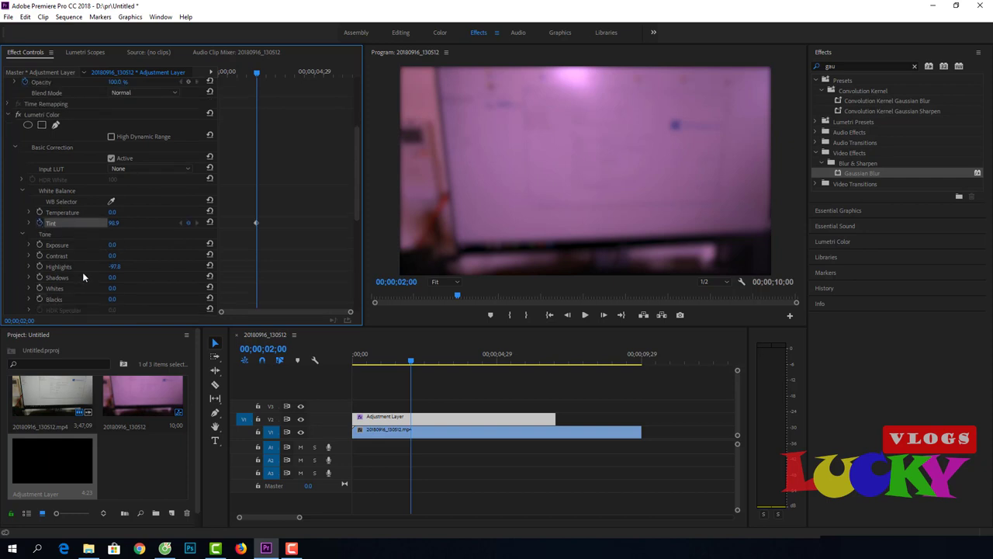
pyautogui.click(40, 266)
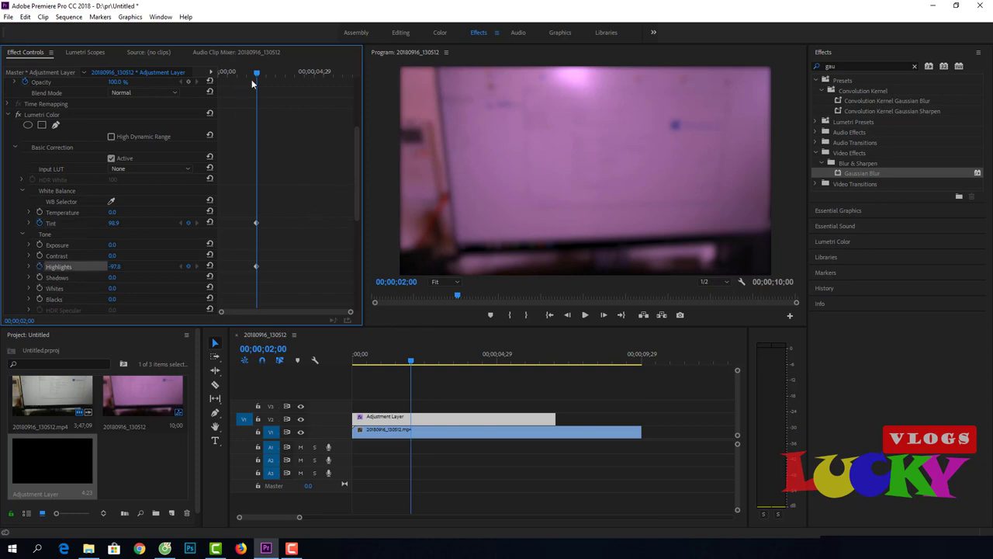
pyautogui.moveTo(258, 74); pyautogui.dragTo(213, 83)
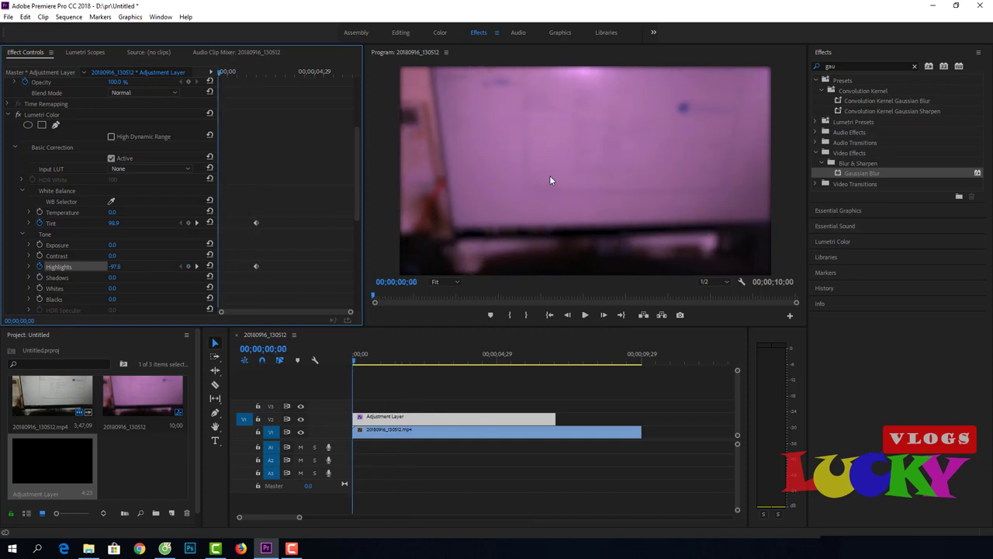
# At the first frame, reset Tint, Highlights and Blurriness to 0, keyframing a clear start.
pyautogui.click(209, 223)
pyautogui.scroll(-3, 318, 218)
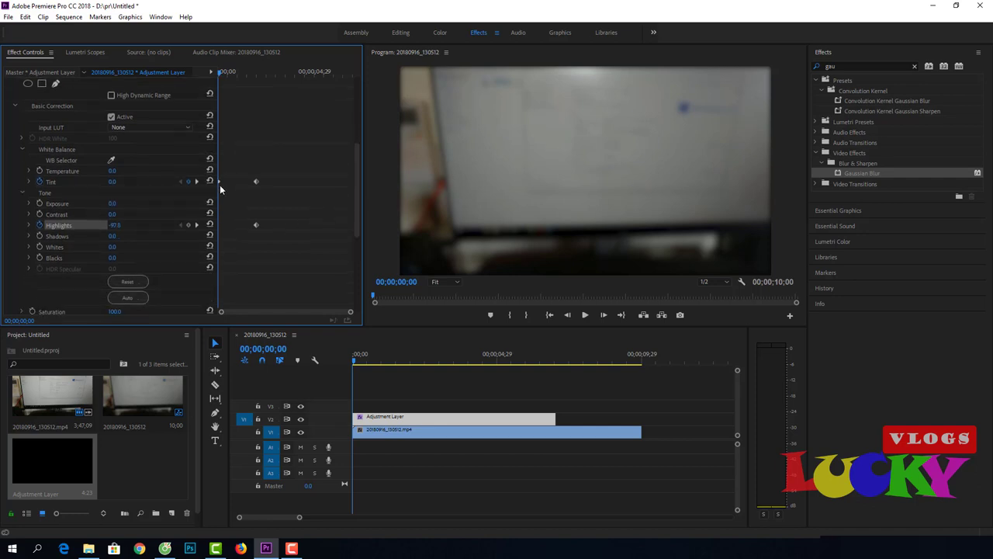
pyautogui.click(209, 225)
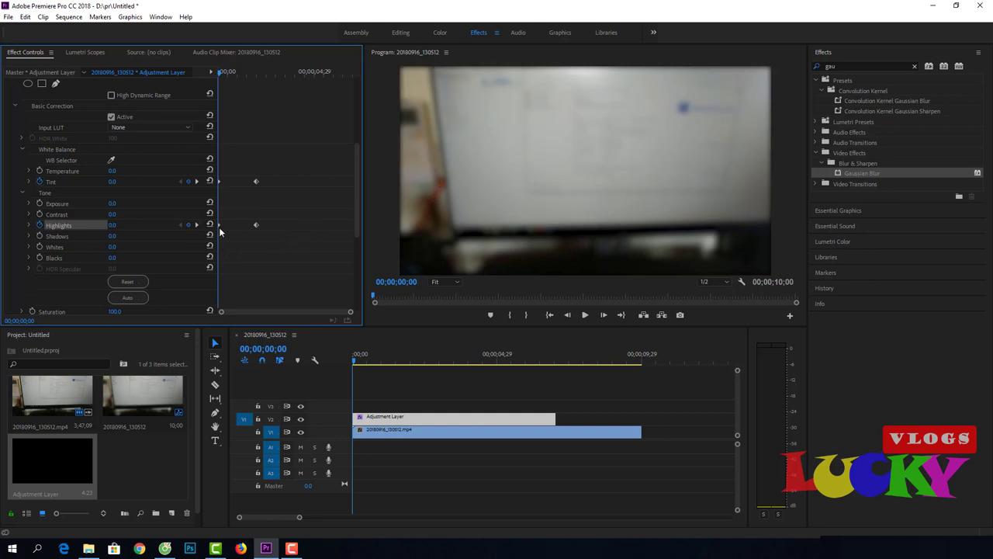
pyautogui.scroll(-1, 250, 247)
pyautogui.scroll(-1, 250, 248)
pyautogui.scroll(-1, 250, 248)
pyautogui.scroll(-1, 250, 248)
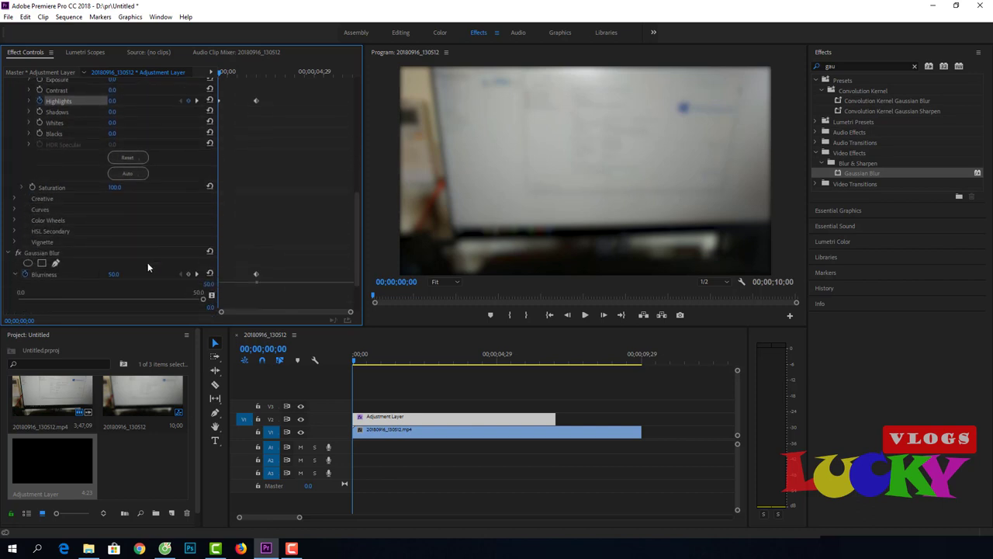
pyautogui.click(210, 273)
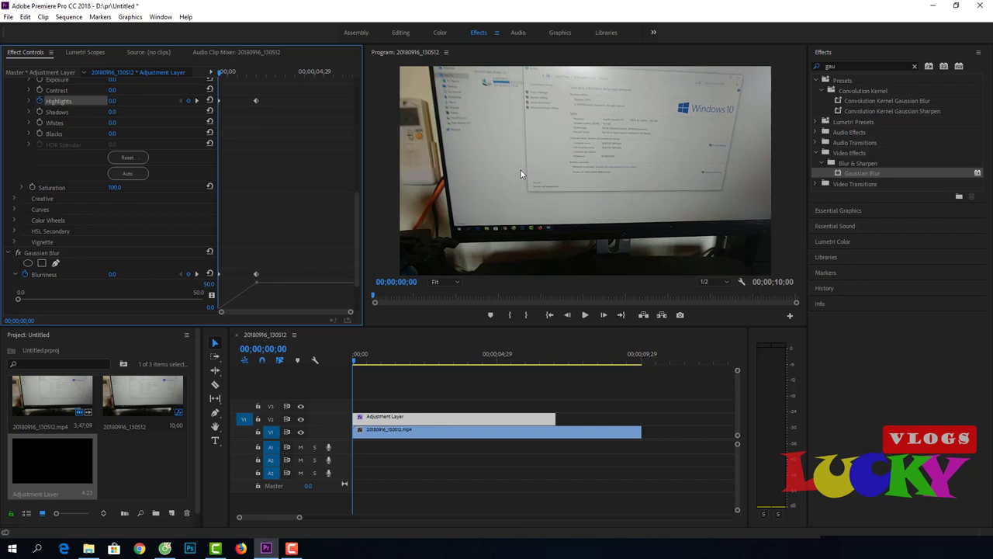
pyautogui.click(14, 274)
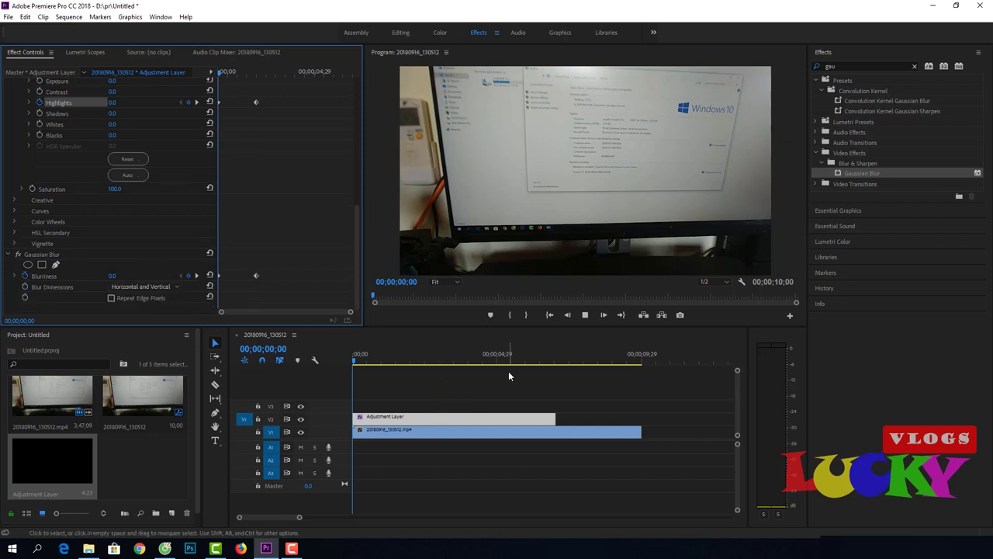
# Play the fade-in, then stop exactly on 00;00;05;00.
pyautogui.press('space')
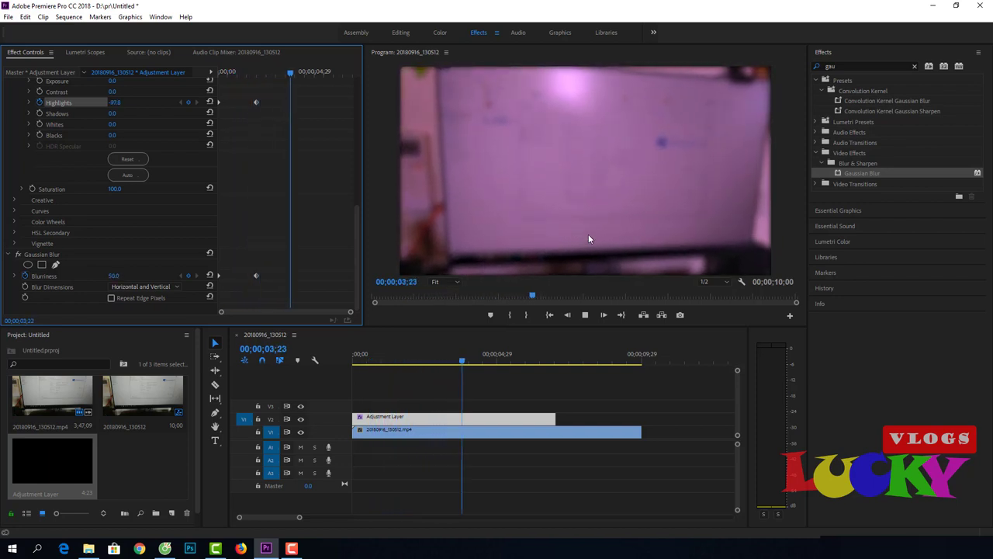
pyautogui.press('space')
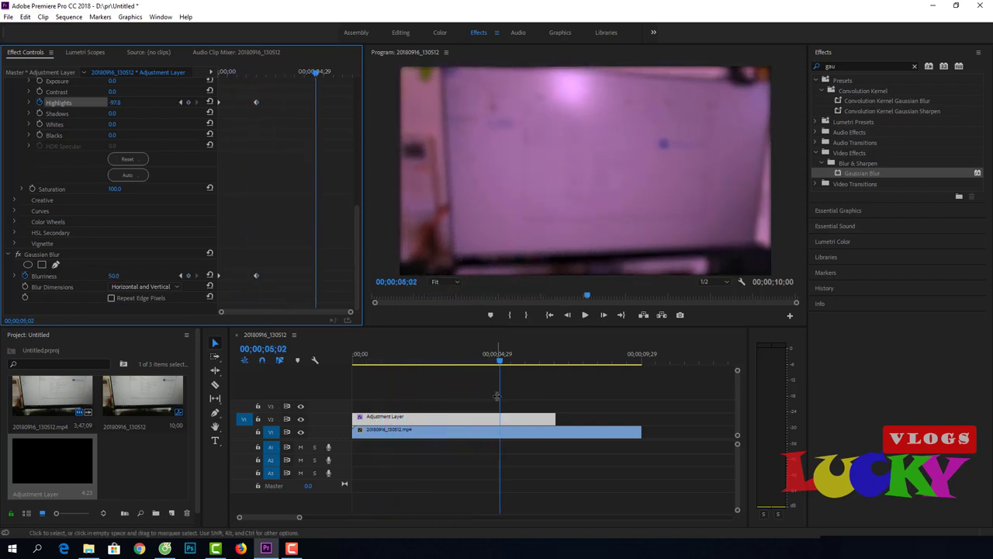
pyautogui.press('Left')
pyautogui.press('Left')
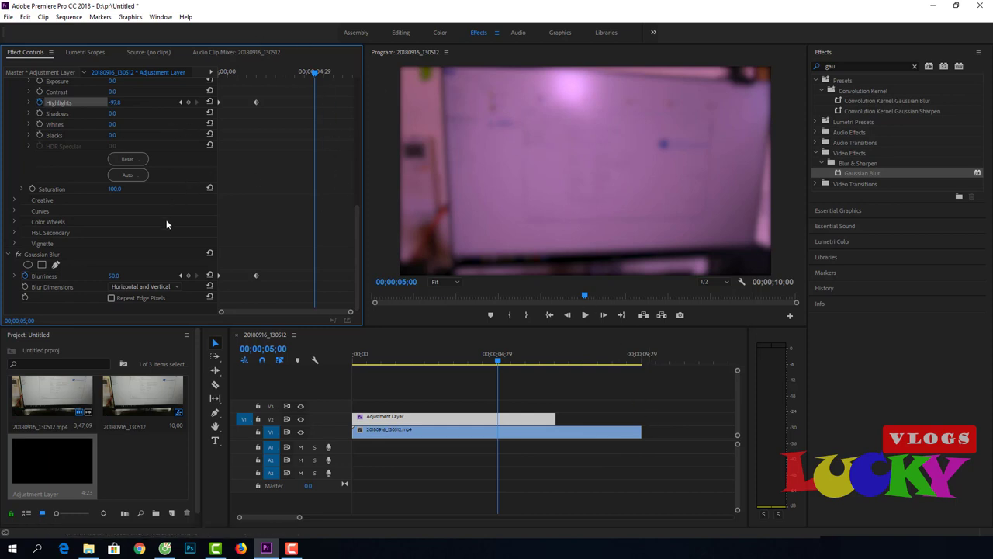
# Add hold keyframes at 5 seconds for Blurriness, Highlights and Tint.
pyautogui.click(188, 275)
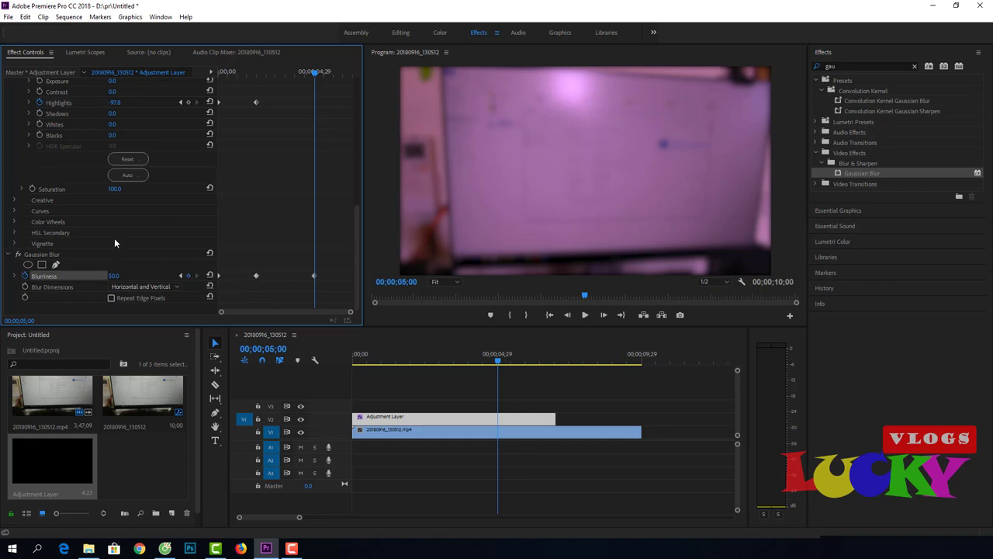
pyautogui.scroll(4, 114, 237)
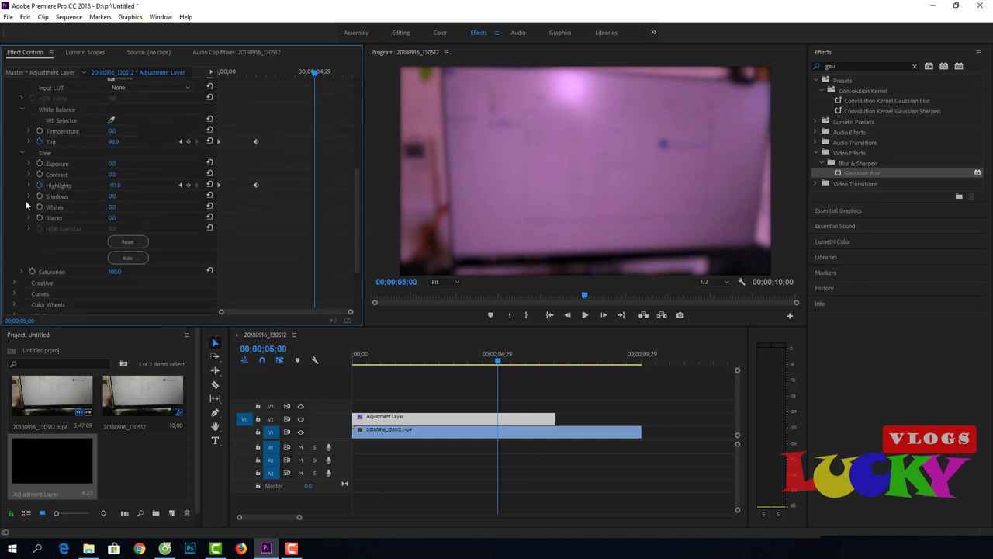
pyautogui.click(188, 185)
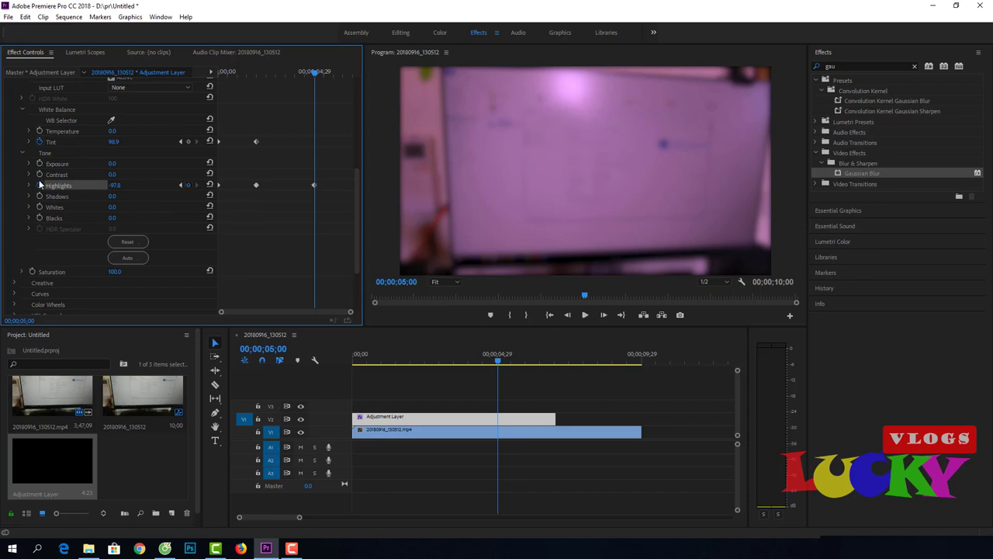
pyautogui.click(188, 141)
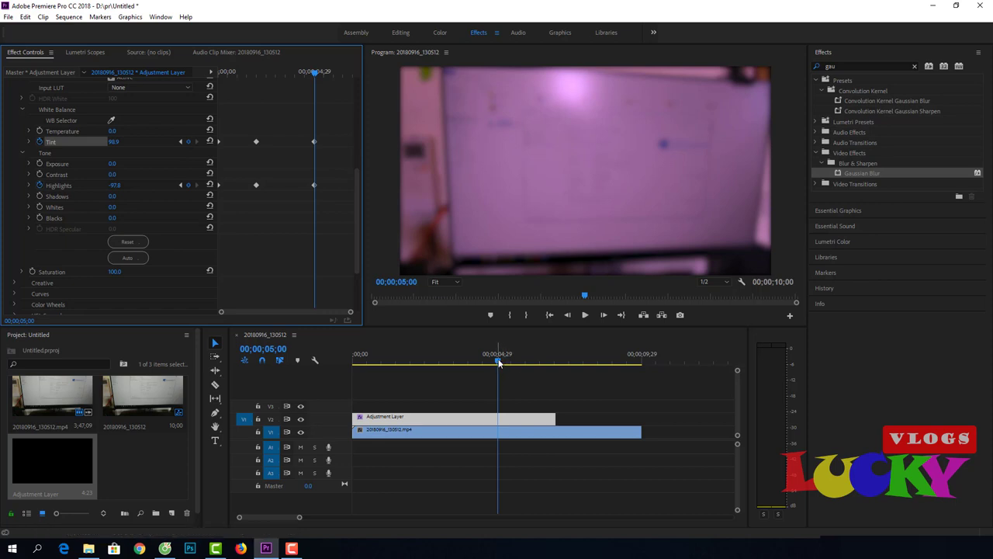
# At 00;00;06;29, reset Tint, Highlights and Blurriness to 0.
pyautogui.moveTo(502, 370); pyautogui.dragTo(556, 372)
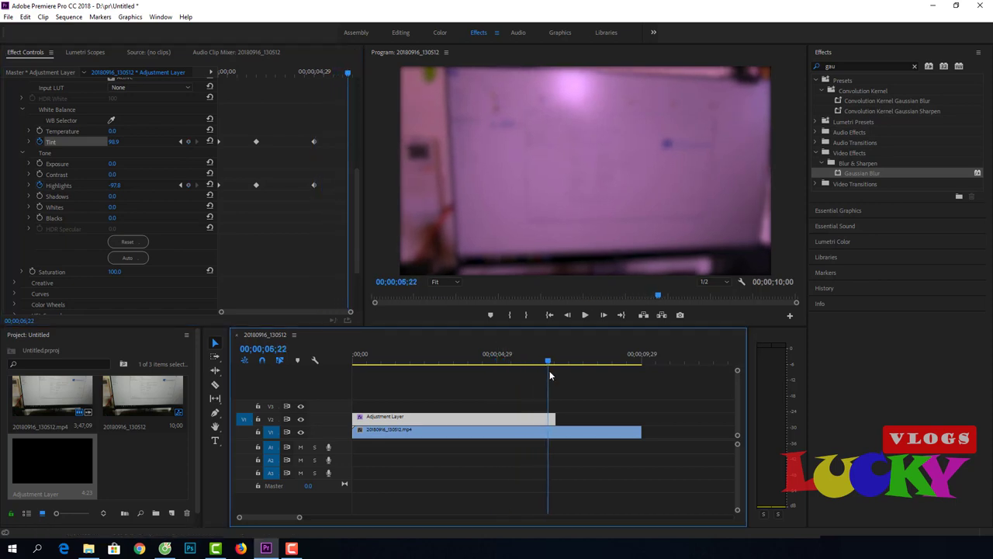
pyautogui.press('Left')
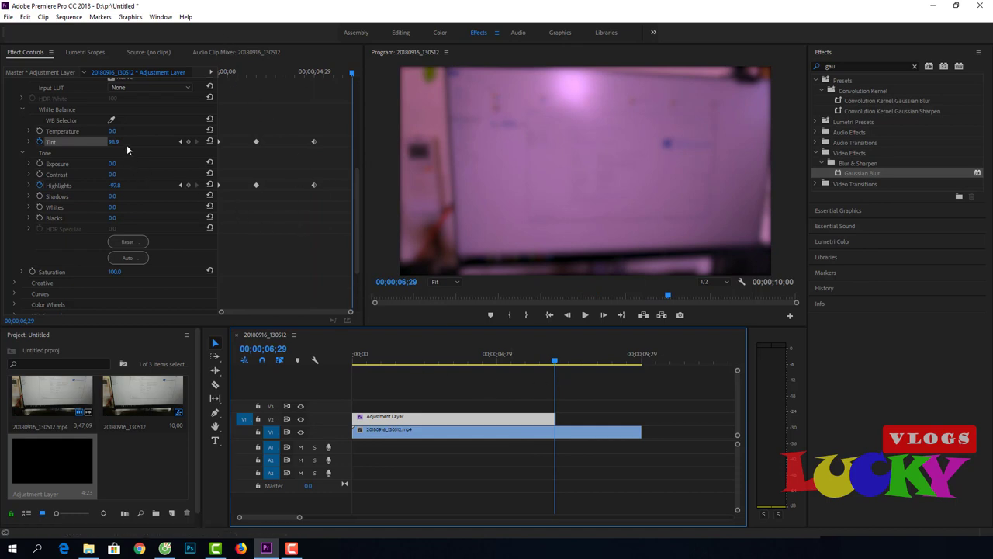
pyautogui.click(210, 141)
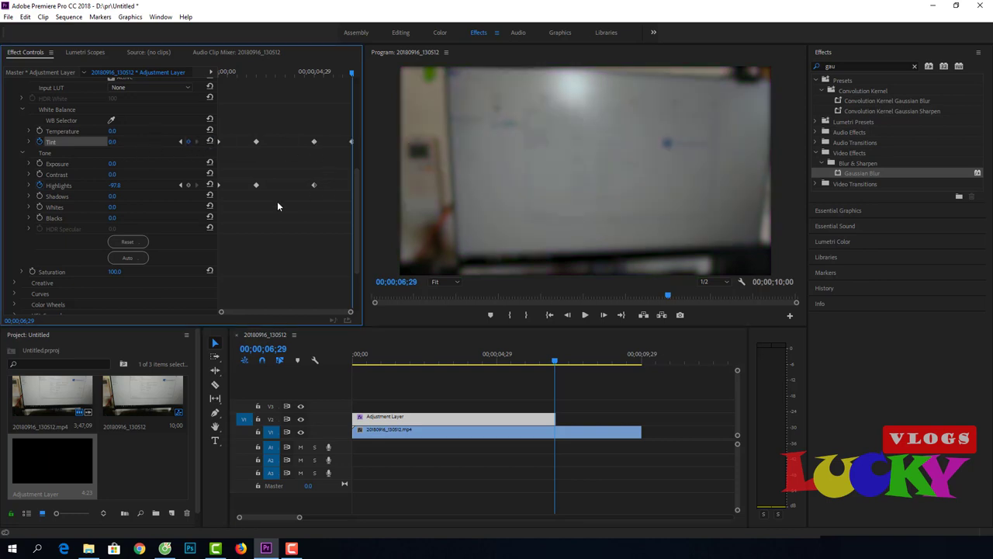
pyautogui.click(210, 185)
pyautogui.scroll(-5, 177, 241)
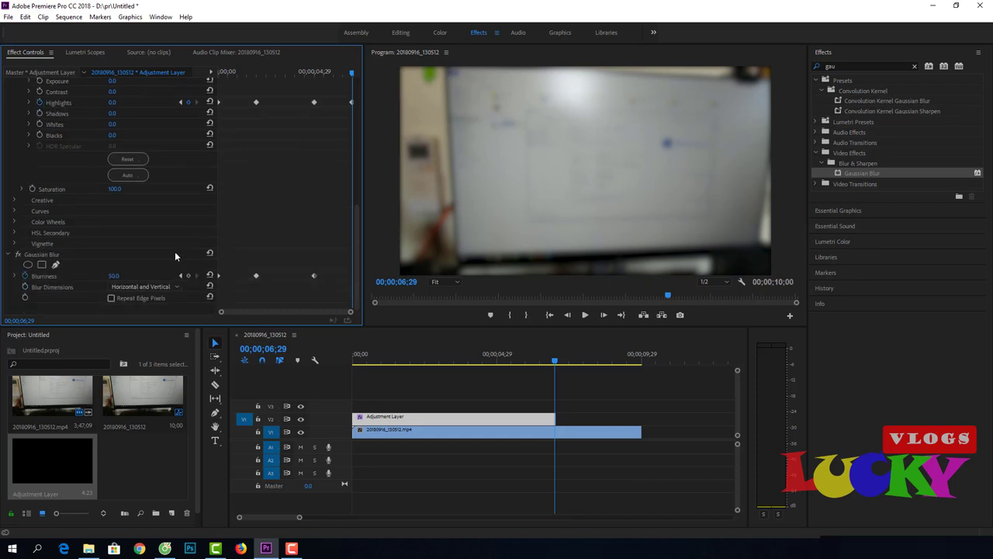
pyautogui.click(210, 276)
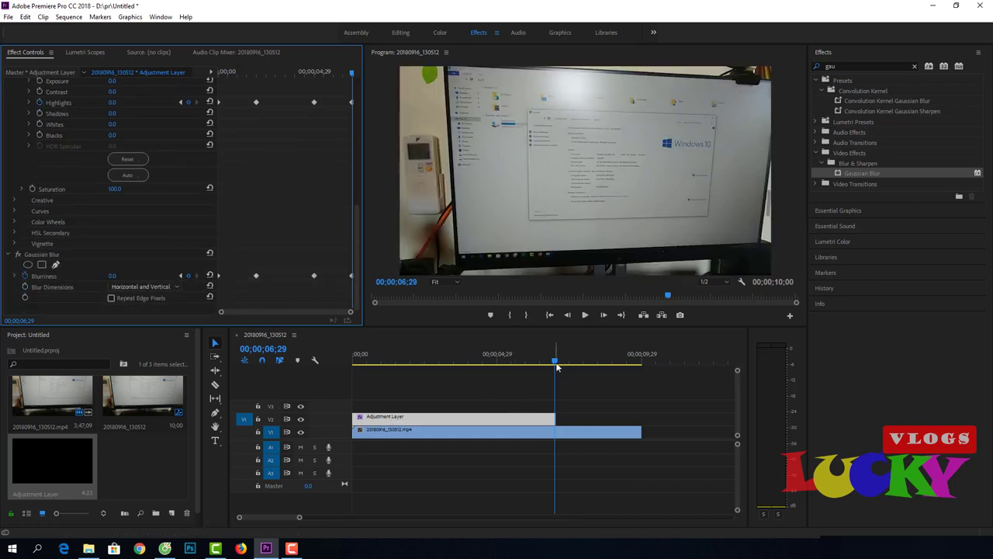
# Play the sequence from the start to check the blur fading in and out.
pyautogui.moveTo(555, 364); pyautogui.dragTo(455, 385)
pyautogui.press('Home')
pyautogui.press('space')
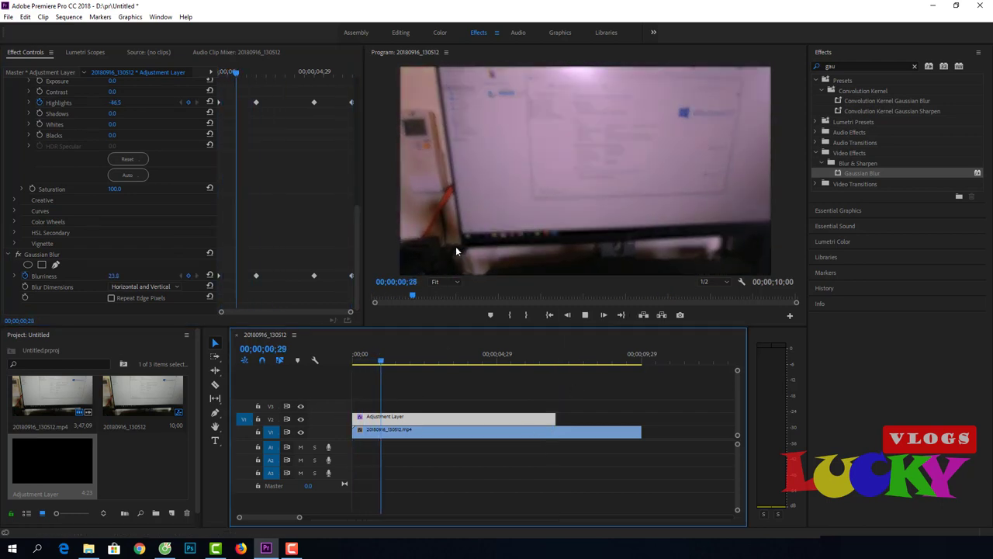
pyautogui.press('space')
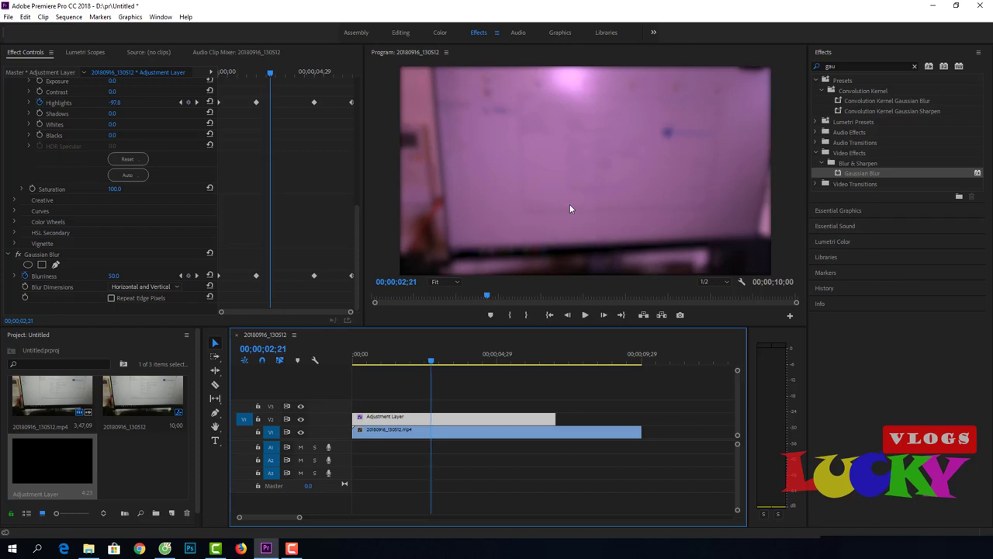
pyautogui.click(565, 163)
pyautogui.press('space')
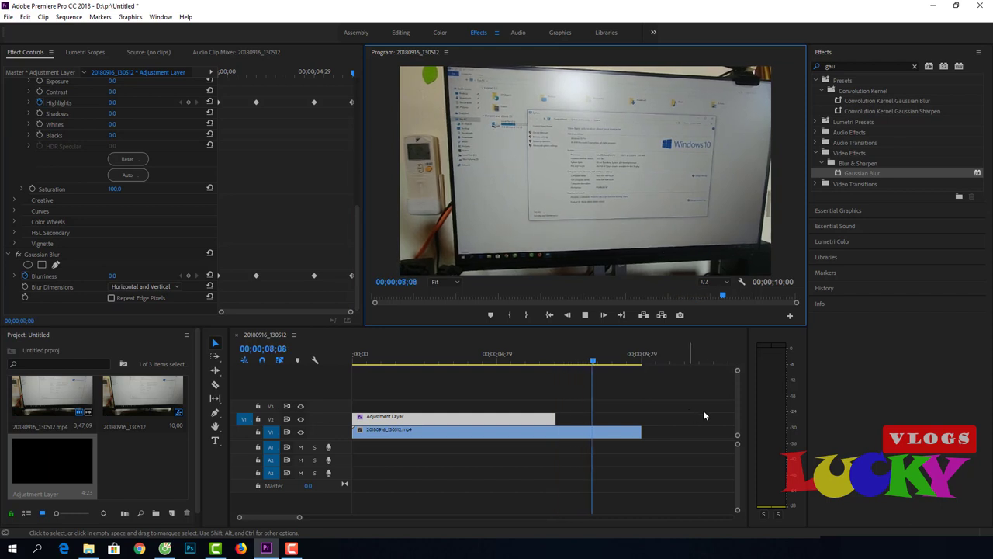
pyautogui.press('space')
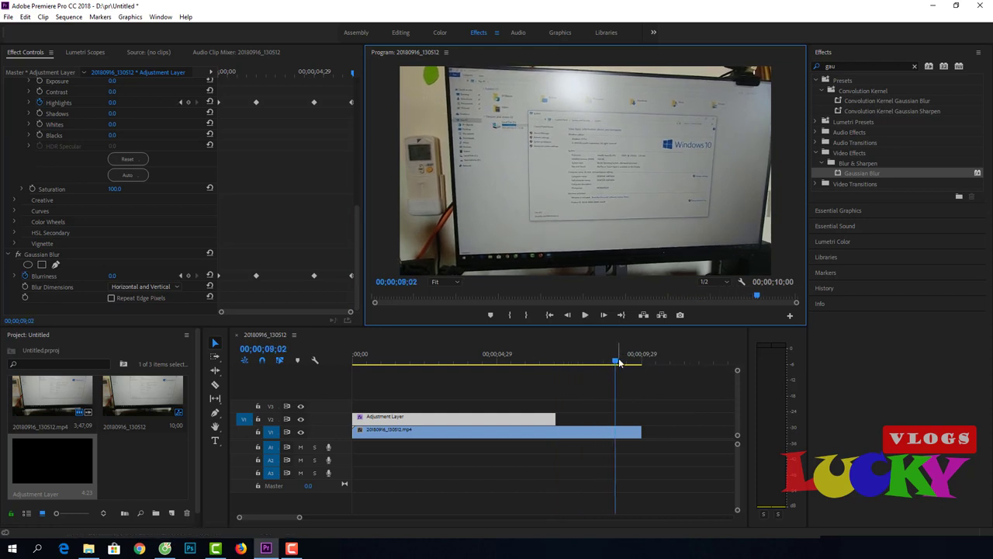
pyautogui.moveTo(619, 365)
pyautogui.mouseDown()
pyautogui.moveTo(445, 363)
pyautogui.moveTo(386, 386)
pyautogui.mouseUp()
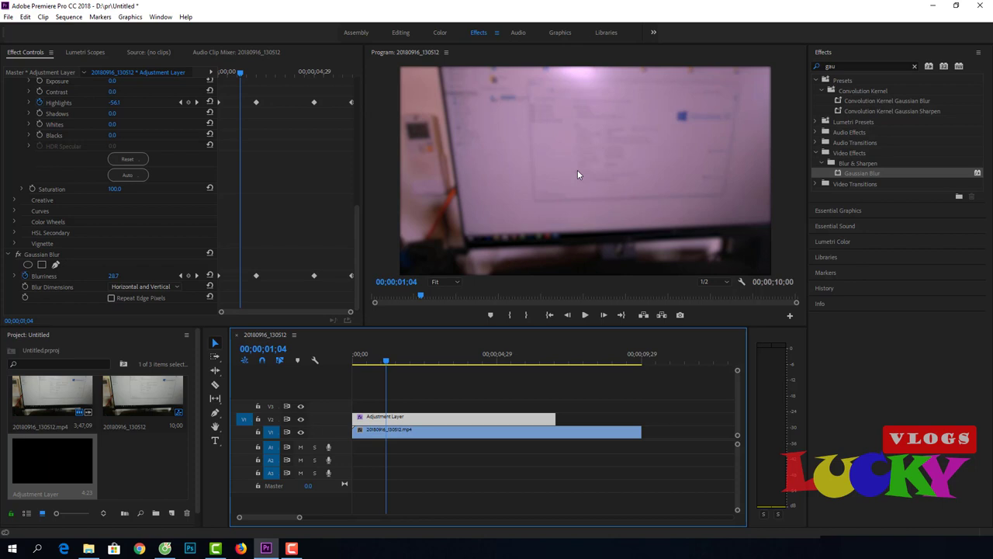
pyautogui.click(384, 363)
pyautogui.moveTo(384, 363); pyautogui.dragTo(354, 363)
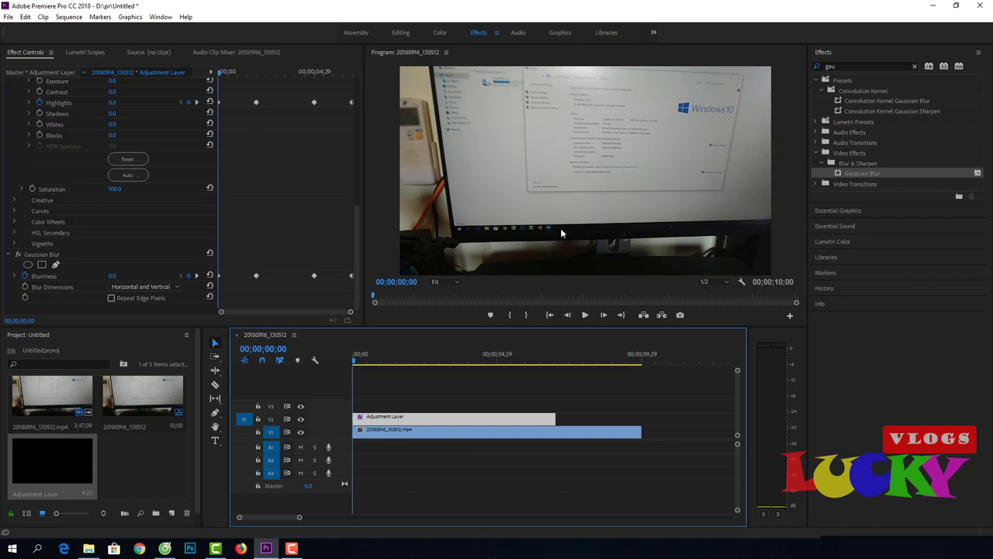
# Create a new text graphic on V3 over the footage reading 'INTRO TITL'.
pyautogui.click(215, 442)
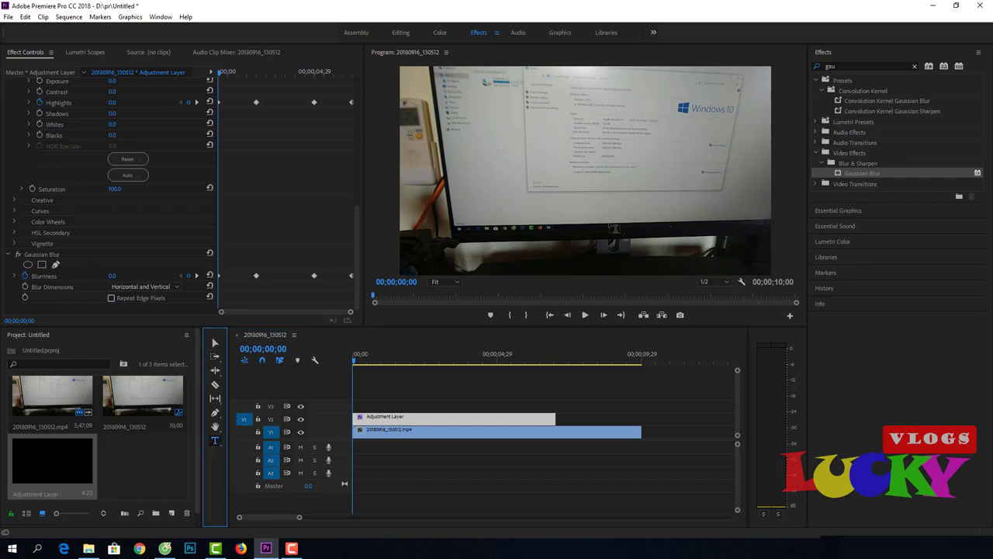
pyautogui.click(555, 157)
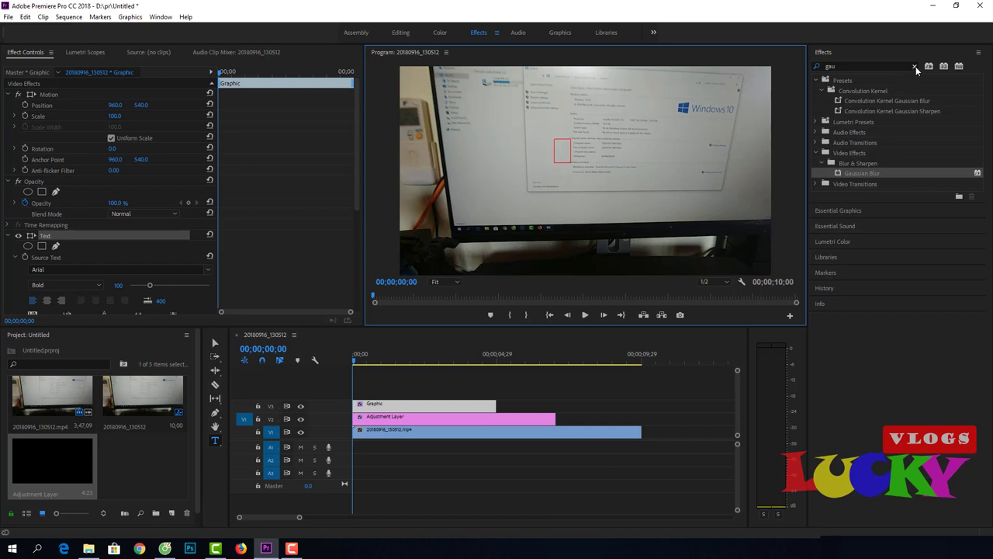
pyautogui.click(916, 66)
pyautogui.click(557, 149)
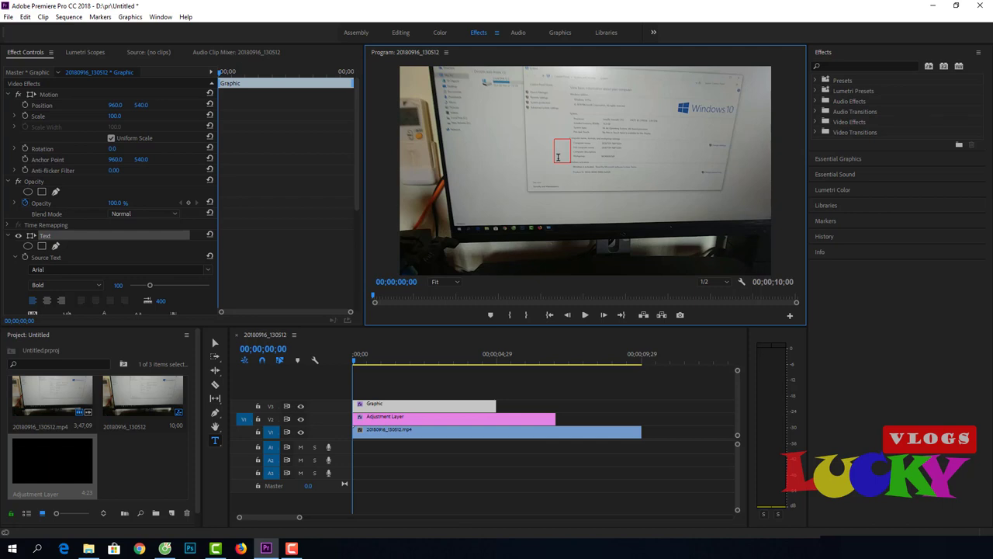
pyautogui.write('I')
pyautogui.write('NTRO ')
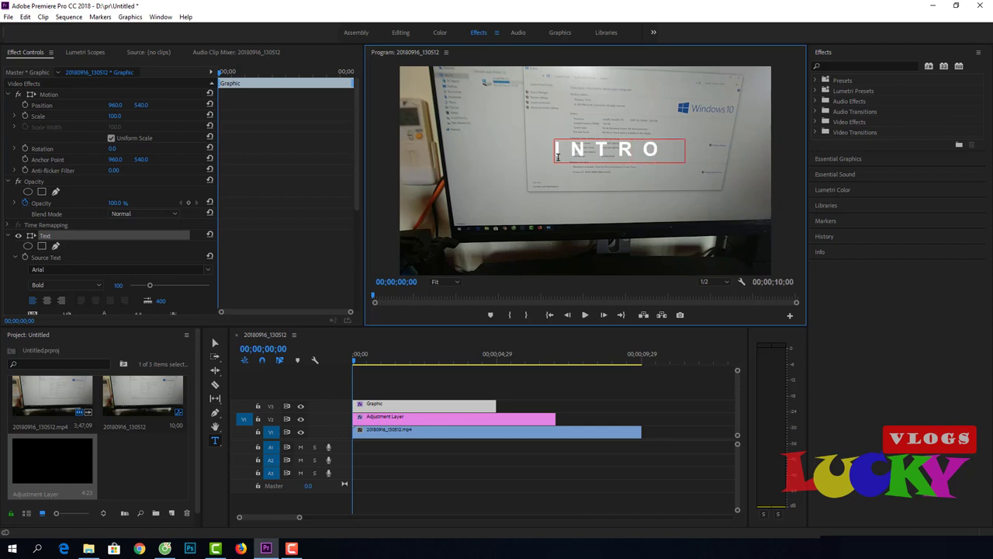
pyautogui.write('TITL')
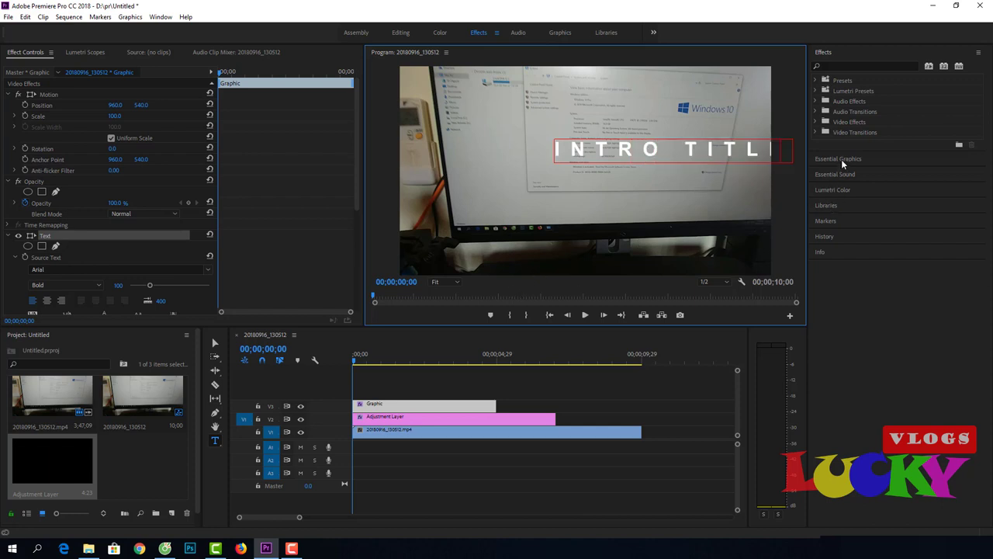
pyautogui.click(161, 17)
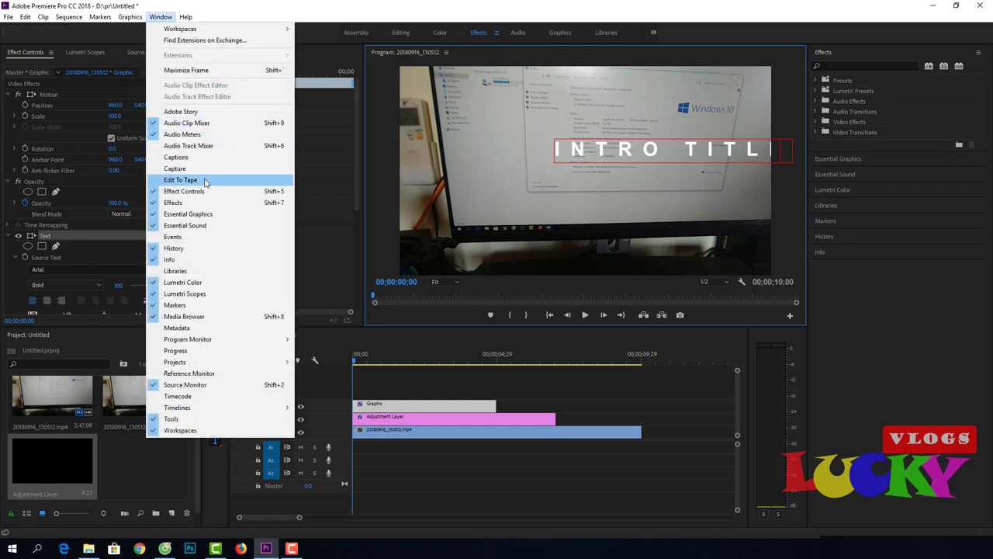
# Centre the title vertically and horizontally in the frame, then select all of its text.
pyautogui.click(157, 20)
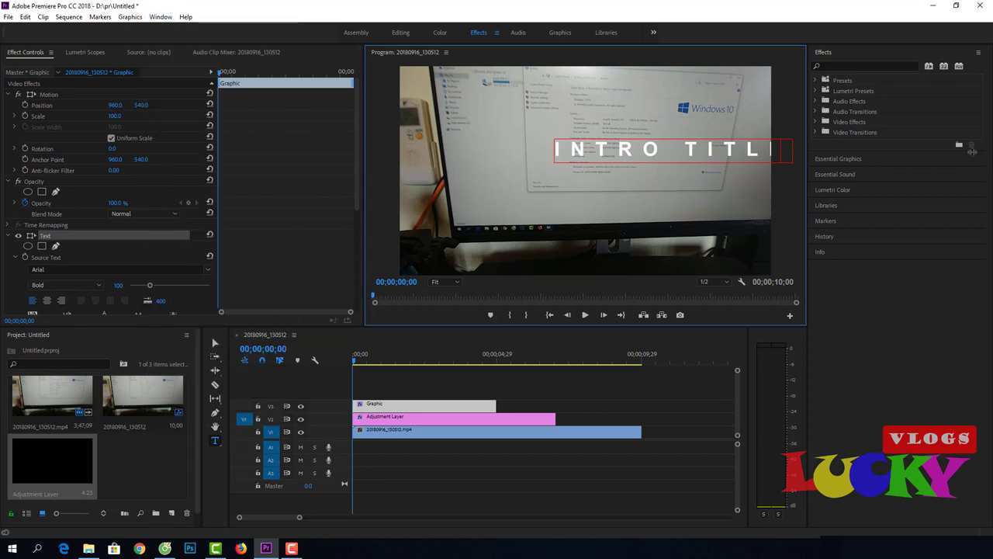
pyautogui.click(838, 159)
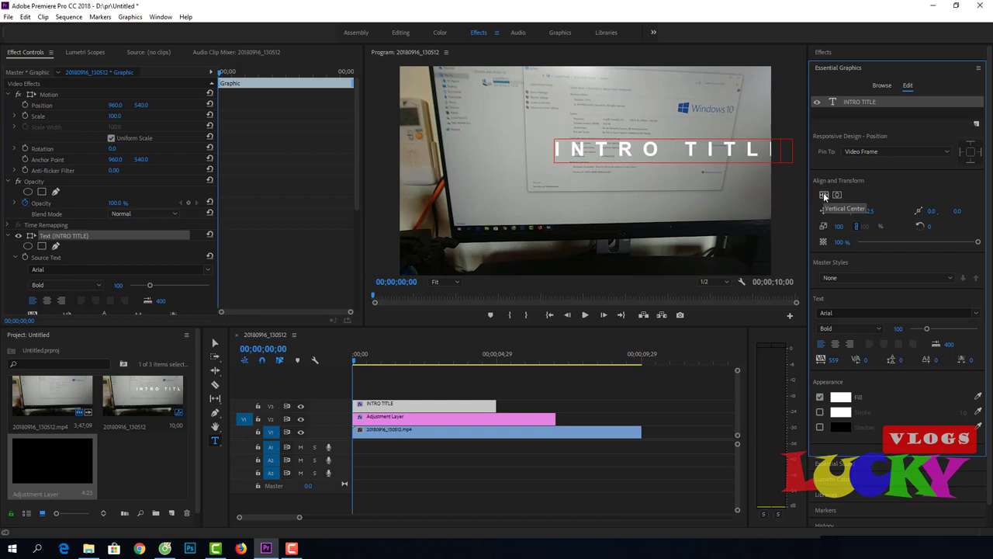
pyautogui.click(824, 195)
pyautogui.click(837, 196)
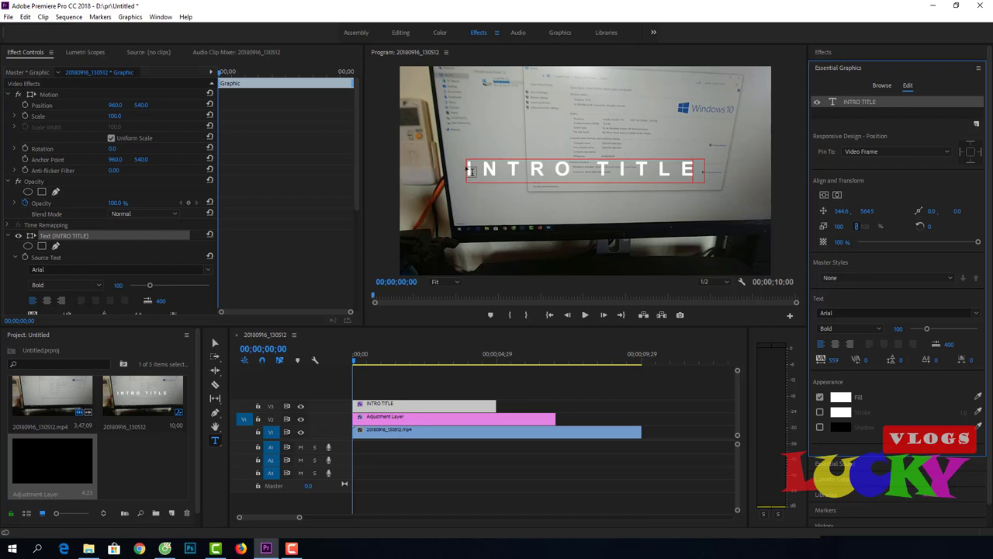
pyautogui.moveTo(469, 169); pyautogui.dragTo(702, 168)
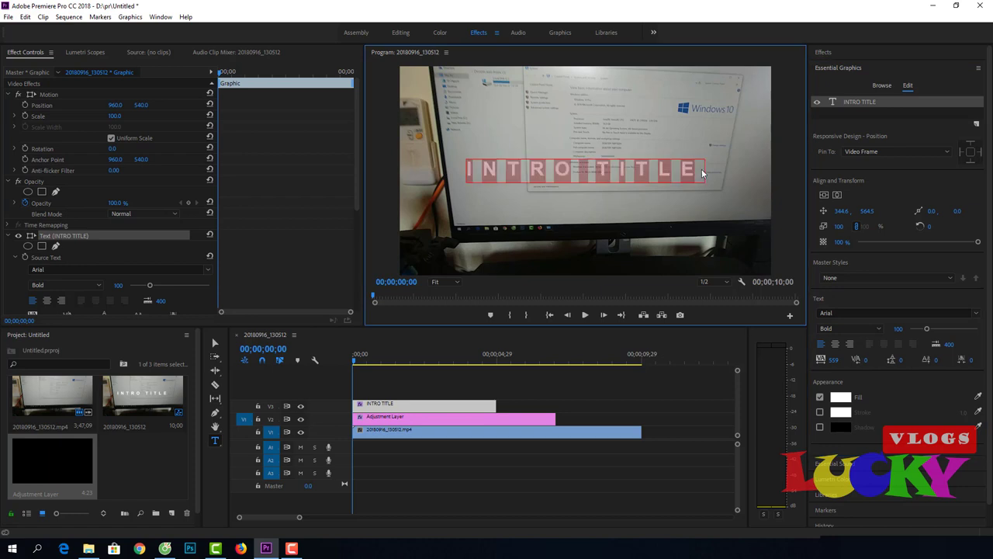
# Set the title to Arial Bold, widen its tracking, and re-centre it horizontally.
pyautogui.click(977, 315)
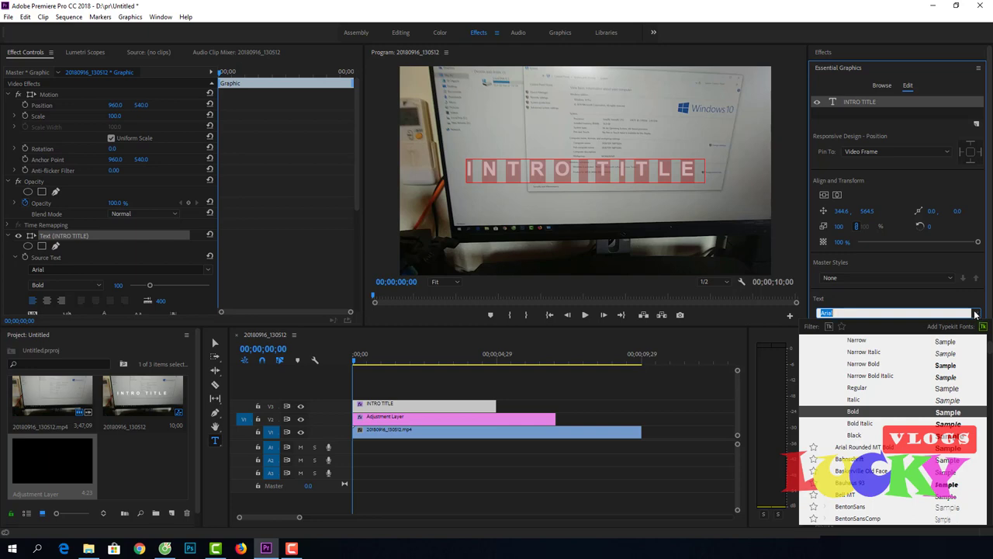
pyautogui.click(673, 342)
pyautogui.click(858, 328)
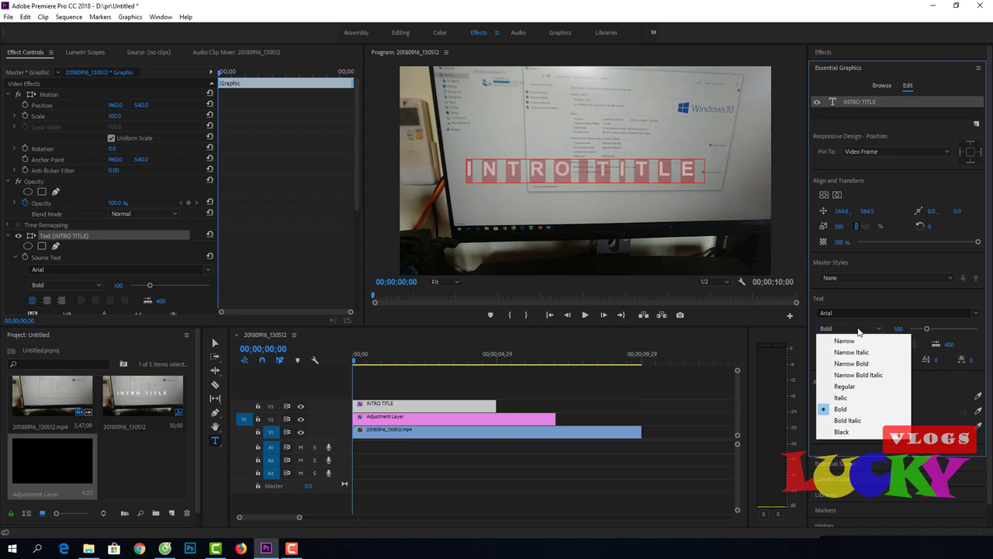
pyautogui.click(858, 328)
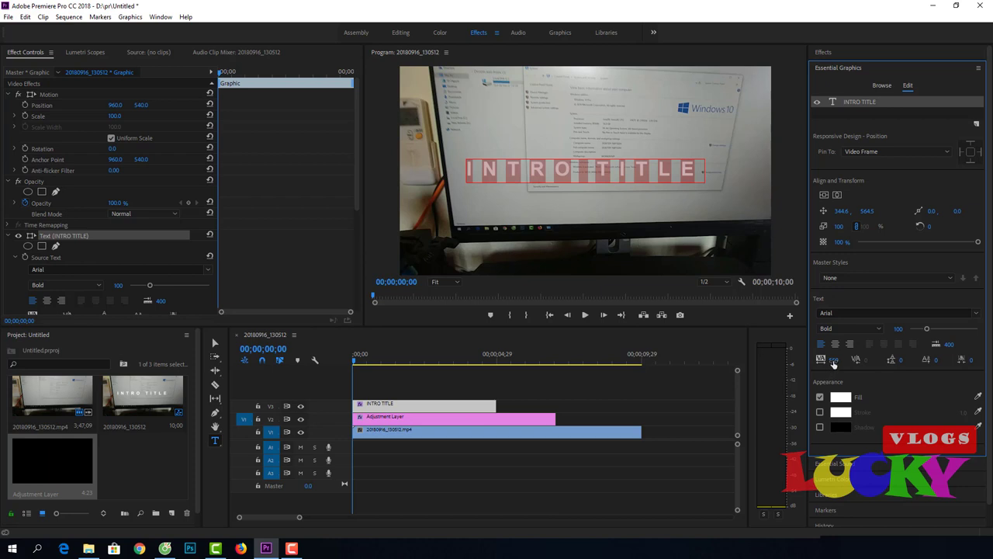
pyautogui.moveTo(833, 360); pyautogui.dragTo(846, 360)
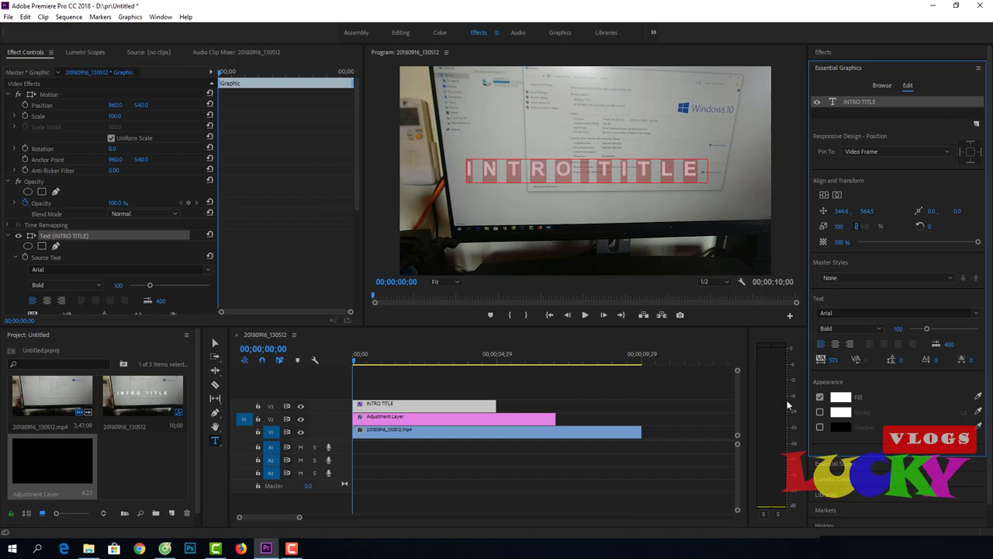
pyautogui.moveTo(833, 360)
pyautogui.mouseDown()
pyautogui.moveTo(846, 360)
pyautogui.moveTo(895, 210)
pyautogui.mouseUp()
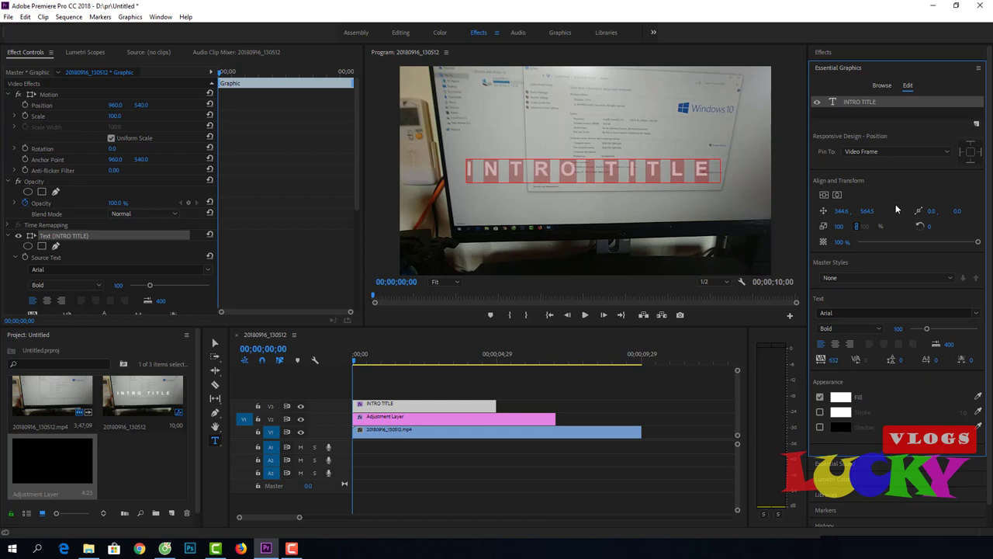
pyautogui.click(837, 195)
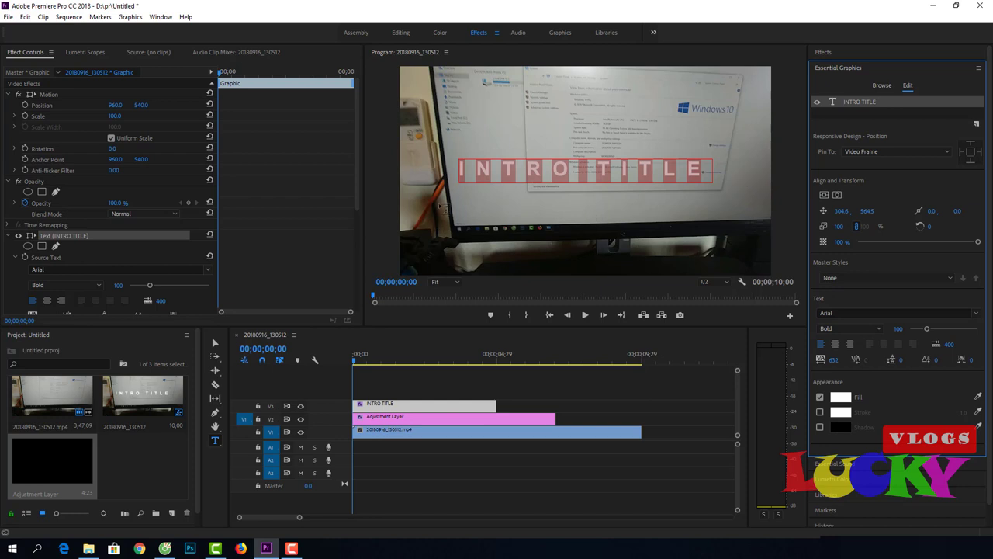
pyautogui.click(543, 376)
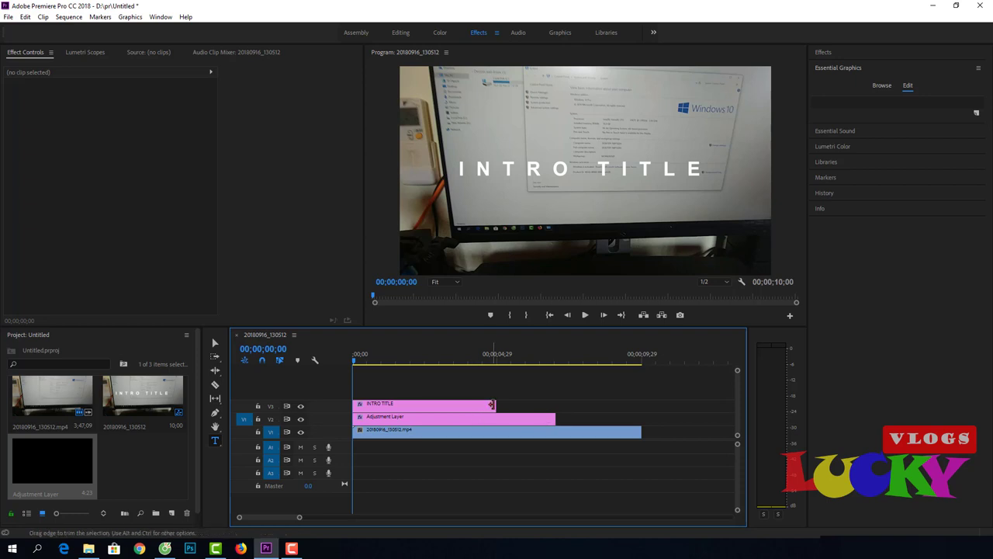
# Extend the INTRO TITLE clip to the adjustment layer's end and park the playhead at 00;00;02;00.
pyautogui.moveTo(492, 405); pyautogui.dragTo(555, 406)
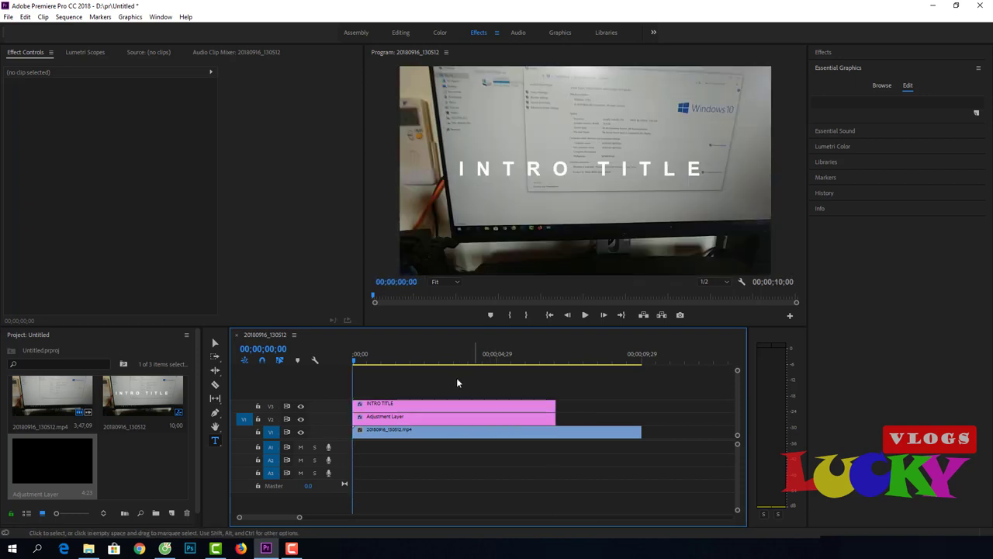
pyautogui.click(419, 409)
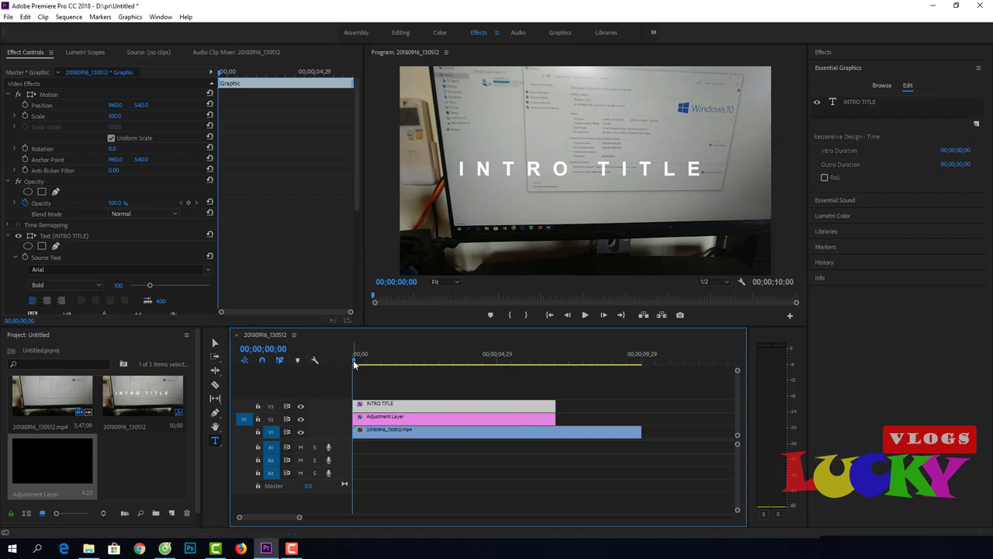
pyautogui.moveTo(353, 362); pyautogui.dragTo(411, 380)
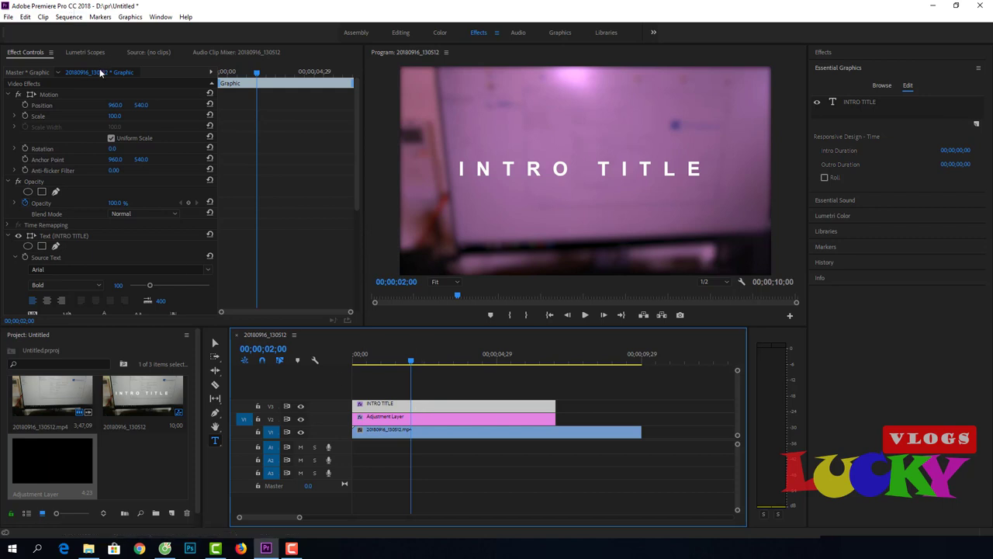
# Keyframe the title's Position at 2 seconds, then place it below the frame at 0 seconds (Y about 1347).
pyautogui.click(26, 105)
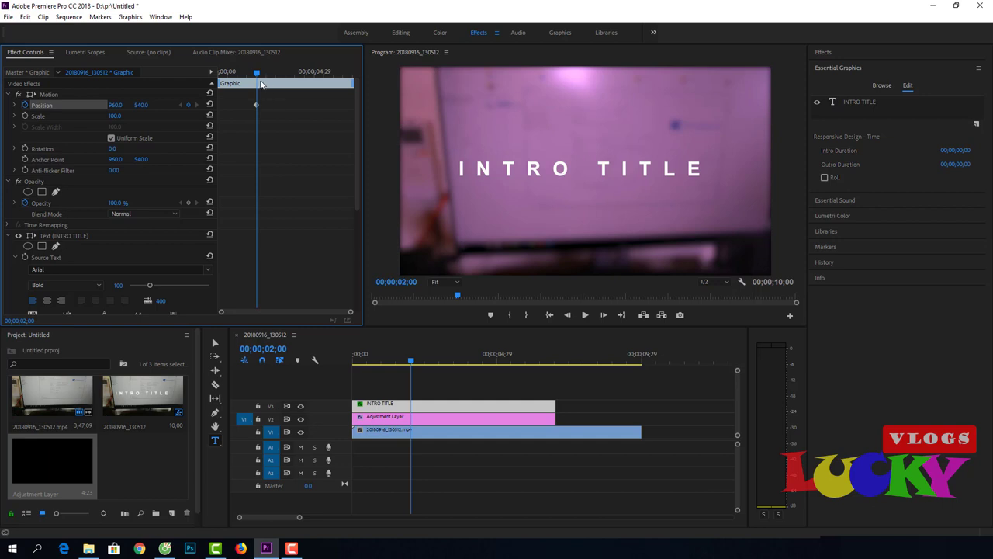
pyautogui.moveTo(257, 74); pyautogui.dragTo(219, 75)
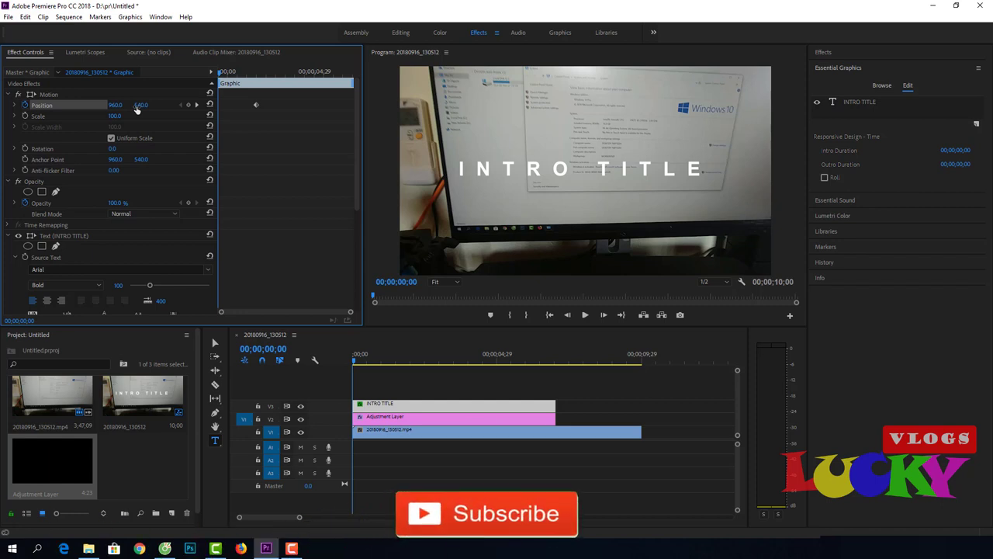
pyautogui.moveTo(138, 105); pyautogui.dragTo(310, 105)
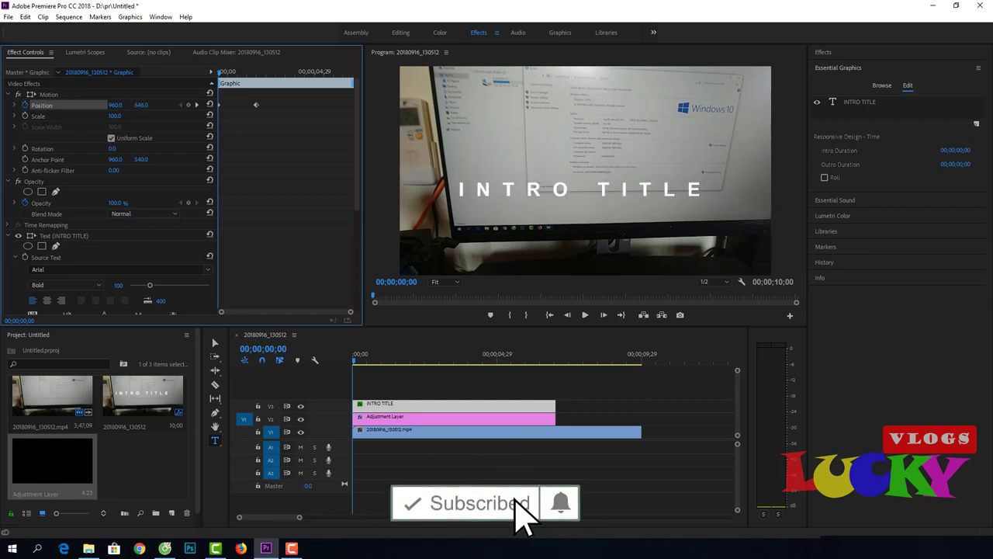
pyautogui.moveTo(139, 104); pyautogui.dragTo(141, 106)
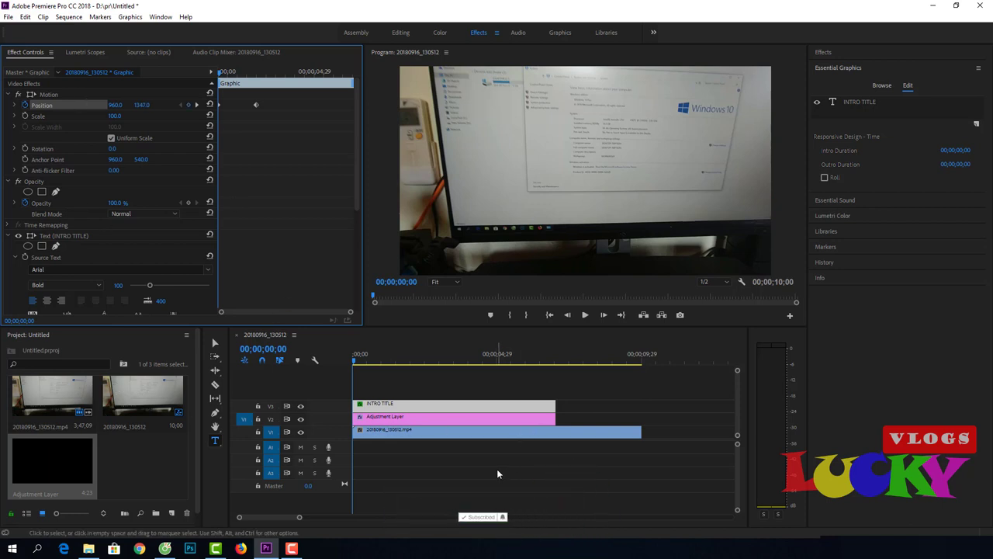
# Preview the slide-in, then add a Position keyframe at 00;00;05;00 holding the title at 960, 540.
pyautogui.press('space')
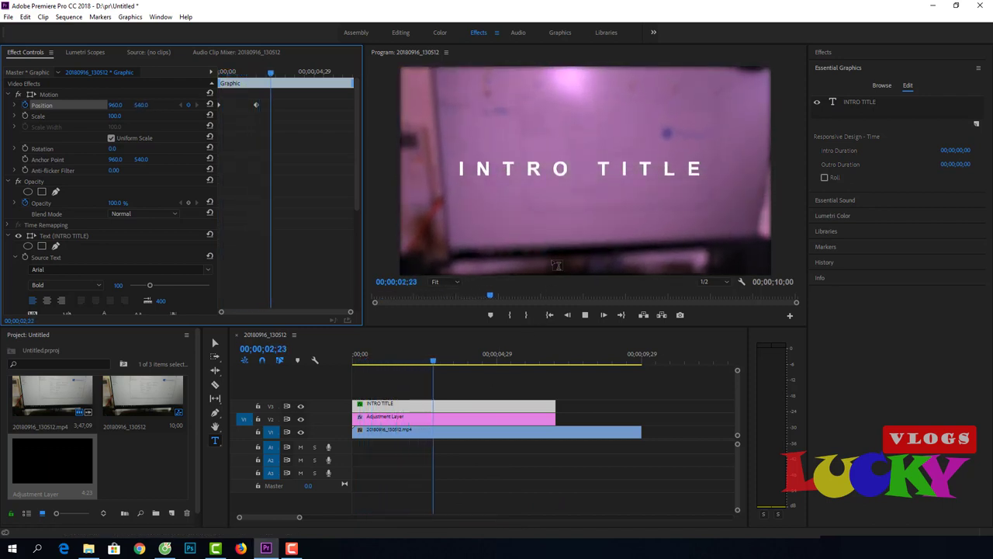
pyautogui.click(510, 288)
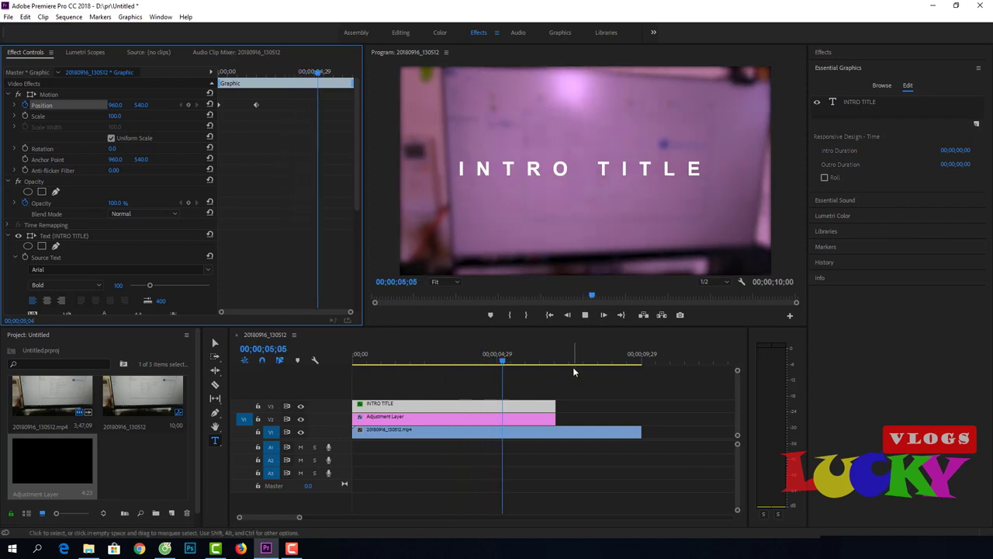
pyautogui.click(509, 362)
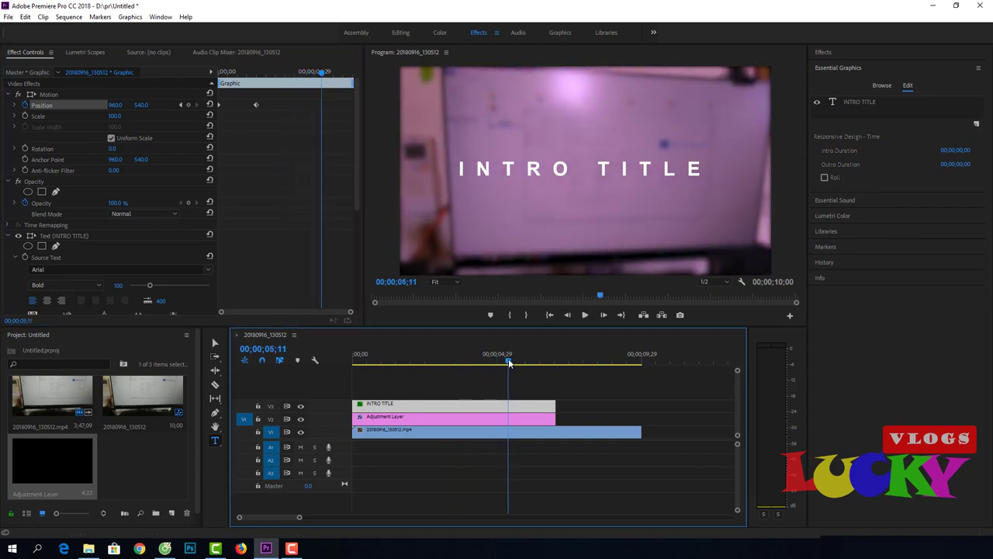
pyautogui.moveTo(509, 362); pyautogui.dragTo(497, 363)
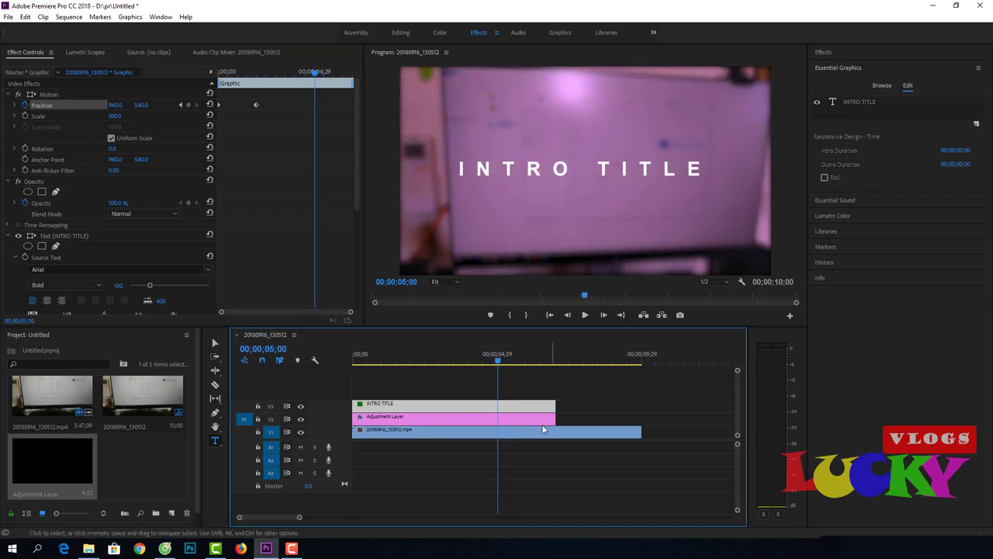
pyautogui.click(187, 105)
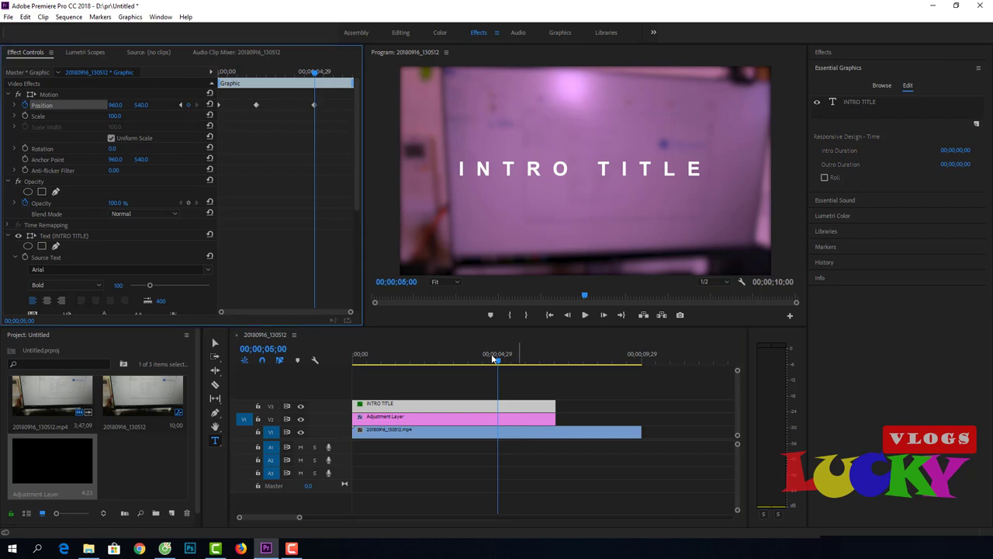
# At 00;00;06;29, set the title's Position Y to -169 so it exits off the top.
pyautogui.moveTo(498, 363); pyautogui.dragTo(552, 371)
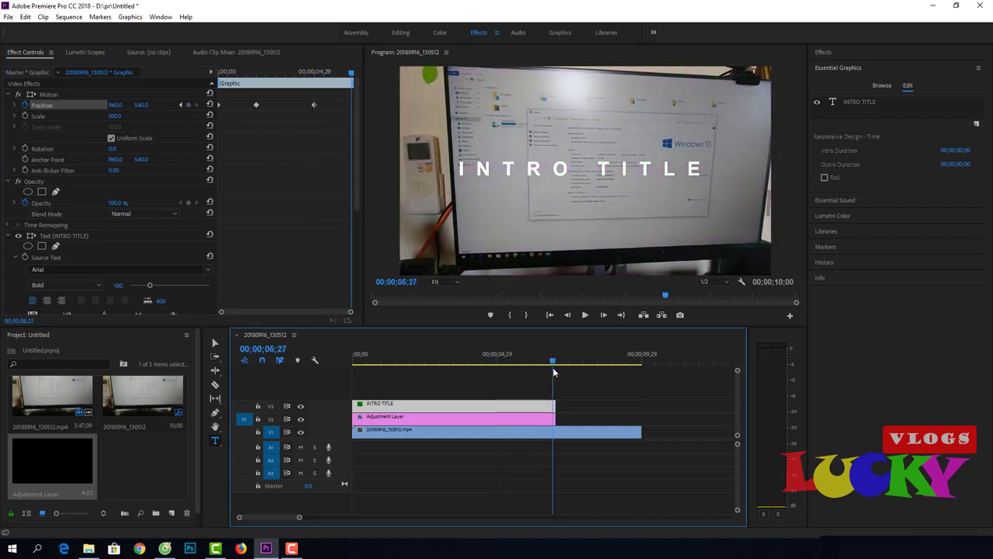
pyautogui.moveTo(554, 367); pyautogui.dragTo(556, 372)
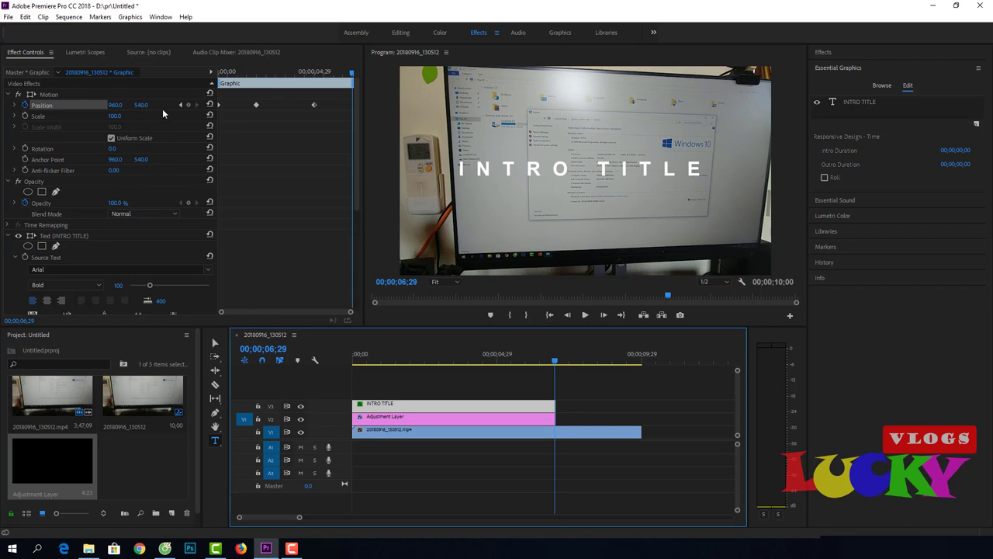
pyautogui.moveTo(140, 105)
pyautogui.mouseDown()
pyautogui.moveTo(93, 104)
pyautogui.moveTo(125, 105)
pyautogui.mouseUp()
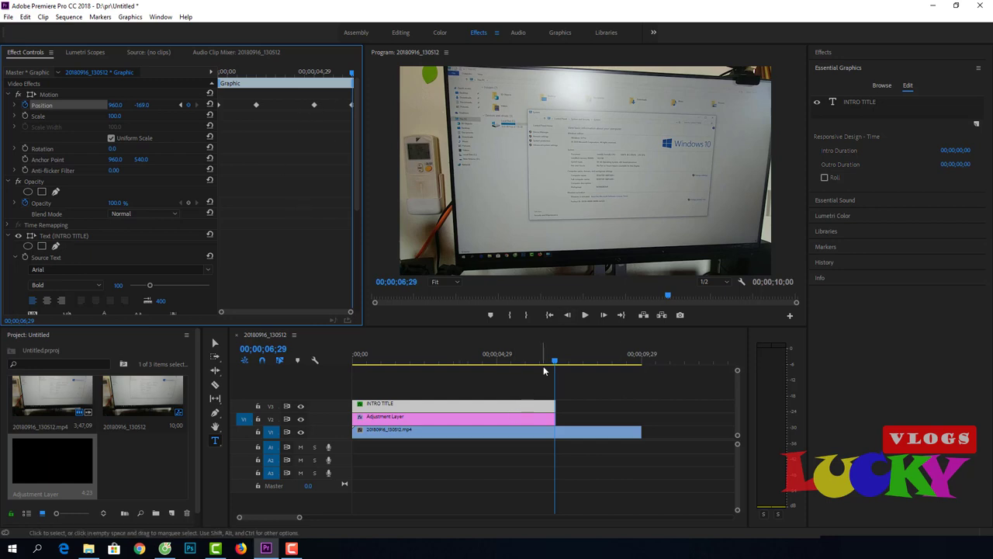
# Play the title's slide-in and slide-out from the start, then scrub back to the beginning.
pyautogui.moveTo(556, 364); pyautogui.dragTo(340, 385)
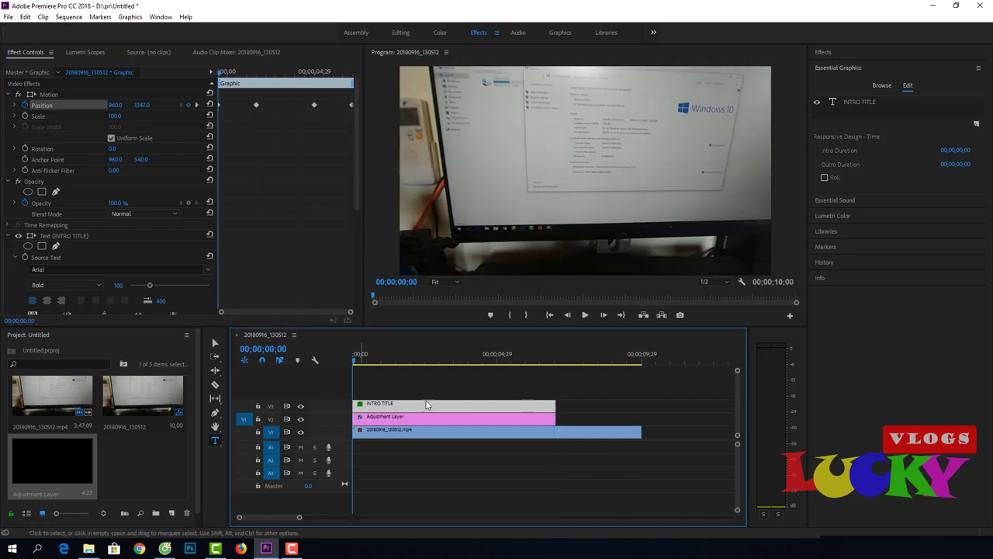
pyautogui.press('space')
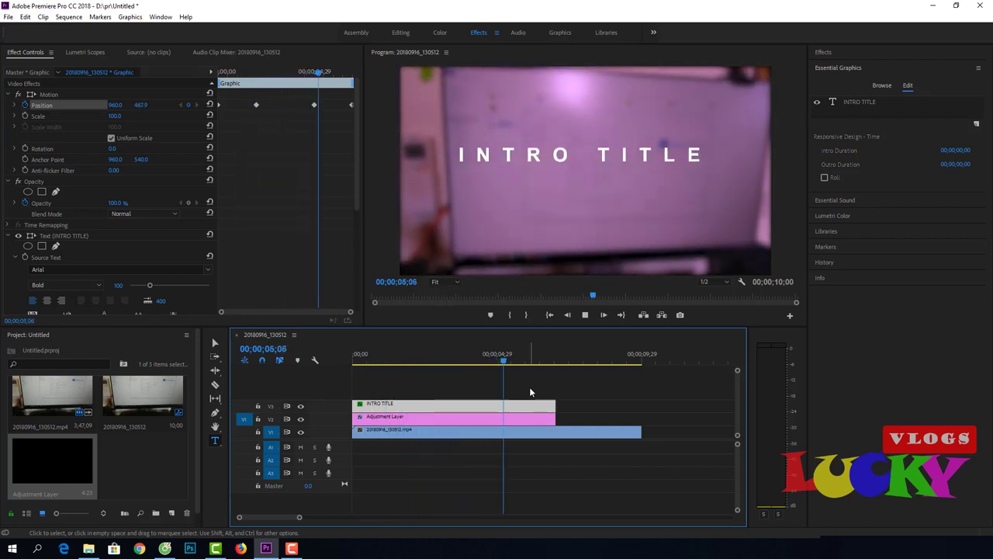
pyautogui.press('space')
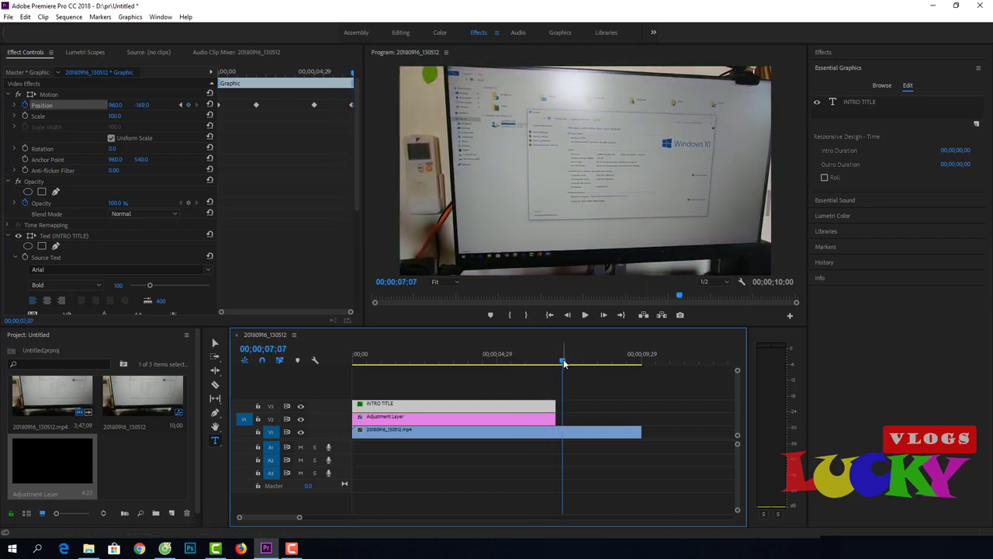
pyautogui.moveTo(564, 362); pyautogui.dragTo(358, 380)
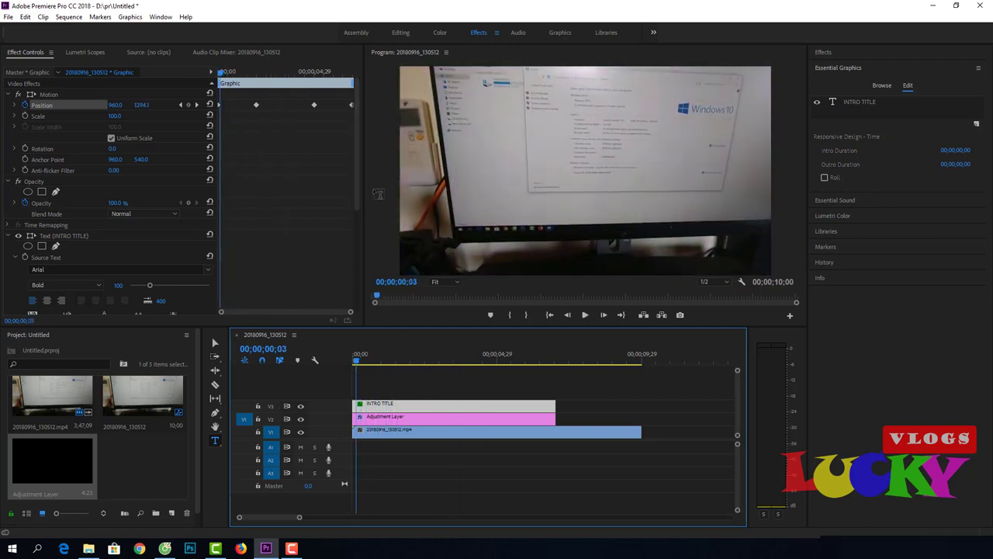
# Select all of INTRO TITLE's Position keyframes and set their temporal interpolation to Bezier.
pyautogui.moveTo(364, 196); pyautogui.dragTo(414, 208)
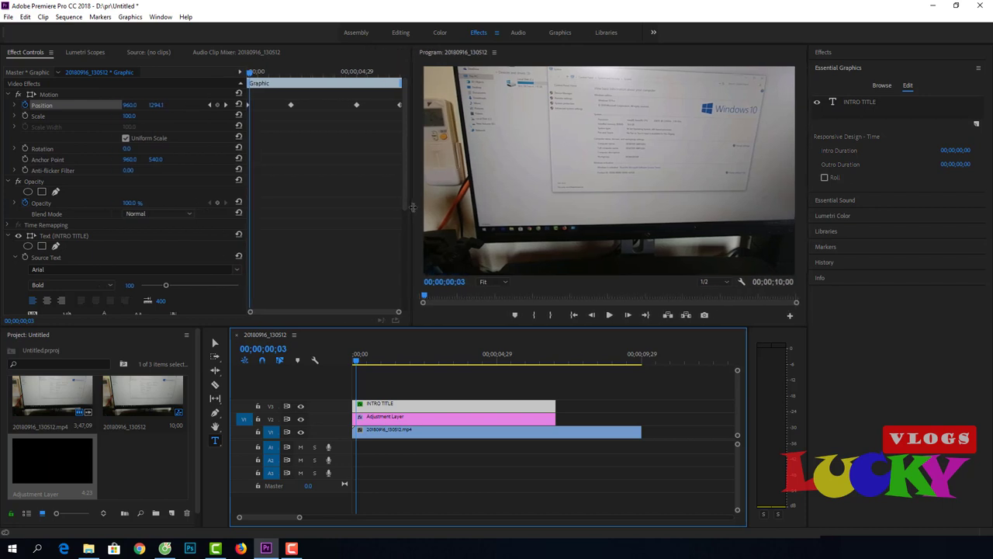
pyautogui.click(257, 71)
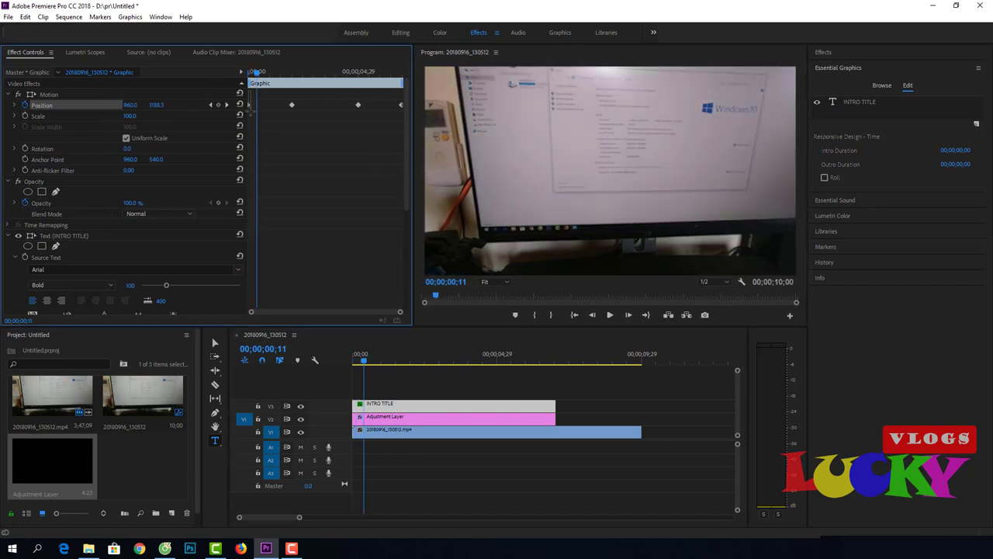
pyautogui.moveTo(263, 122); pyautogui.dragTo(404, 145)
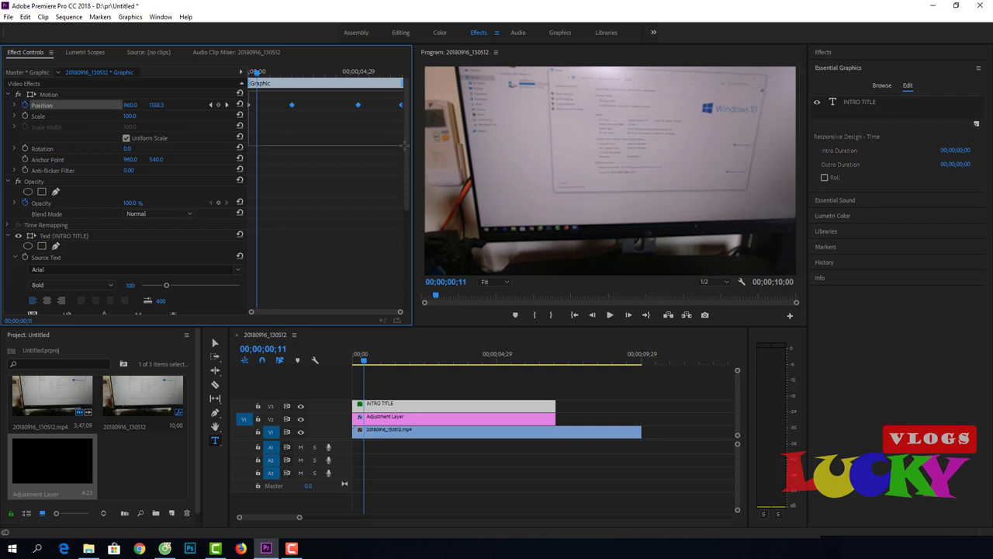
pyautogui.rightClick(358, 104)
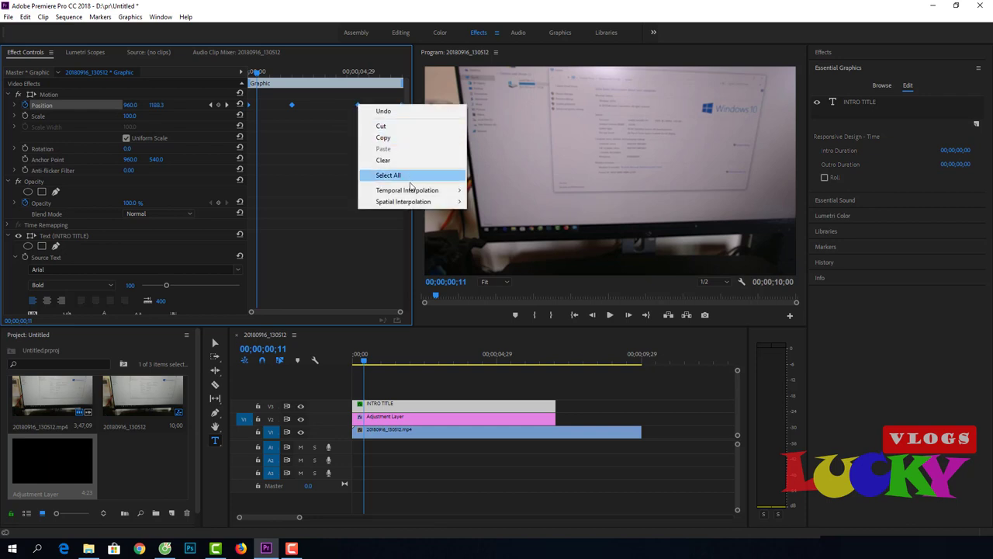
pyautogui.moveTo(416, 196)
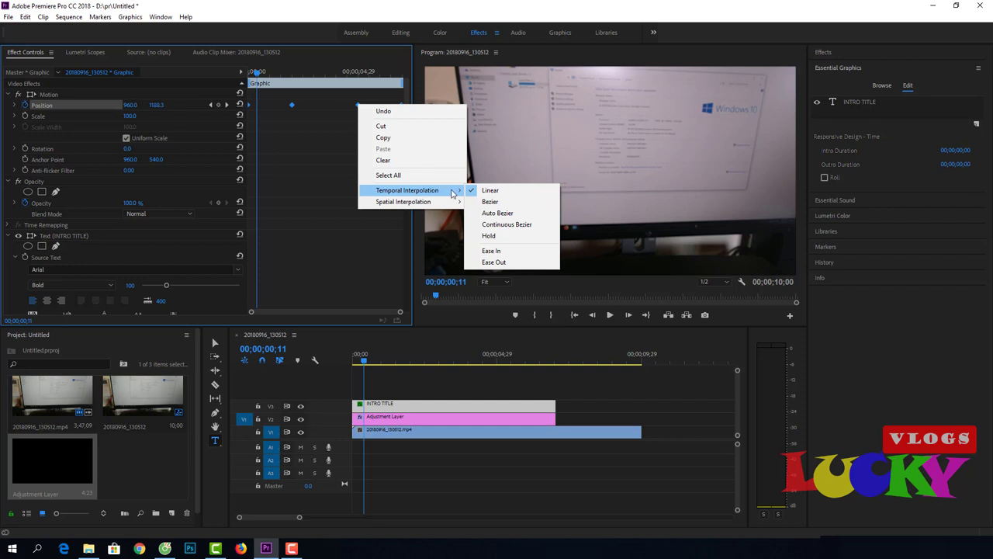
pyautogui.click(498, 204)
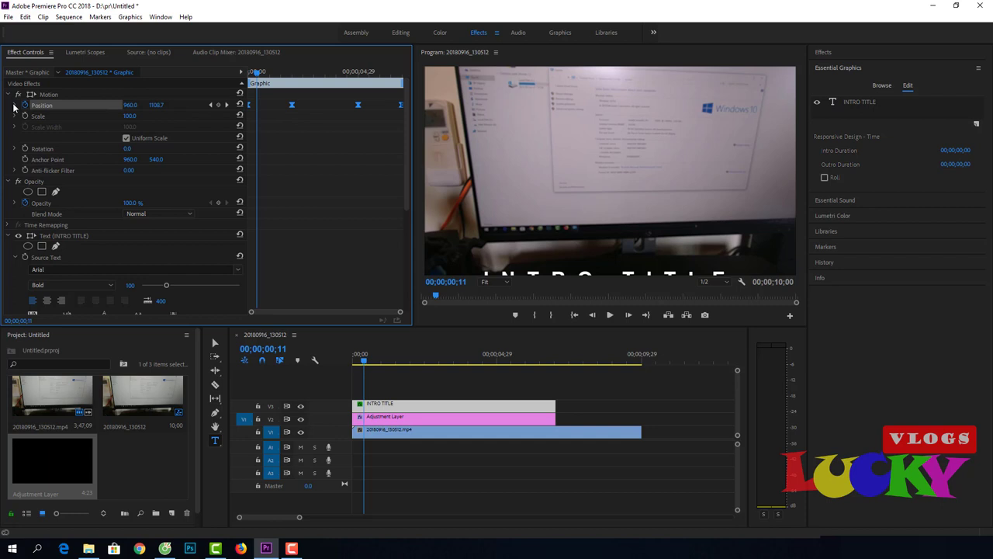
# Drag the velocity handles on the first and last Position keyframes to ease the title's slide.
pyautogui.click(14, 105)
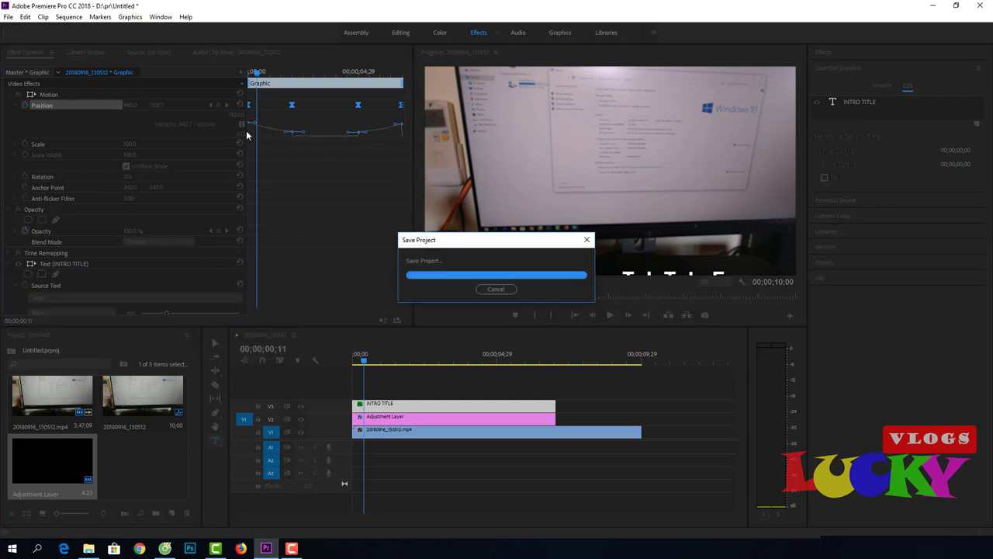
pyautogui.moveTo(256, 124); pyautogui.dragTo(253, 118)
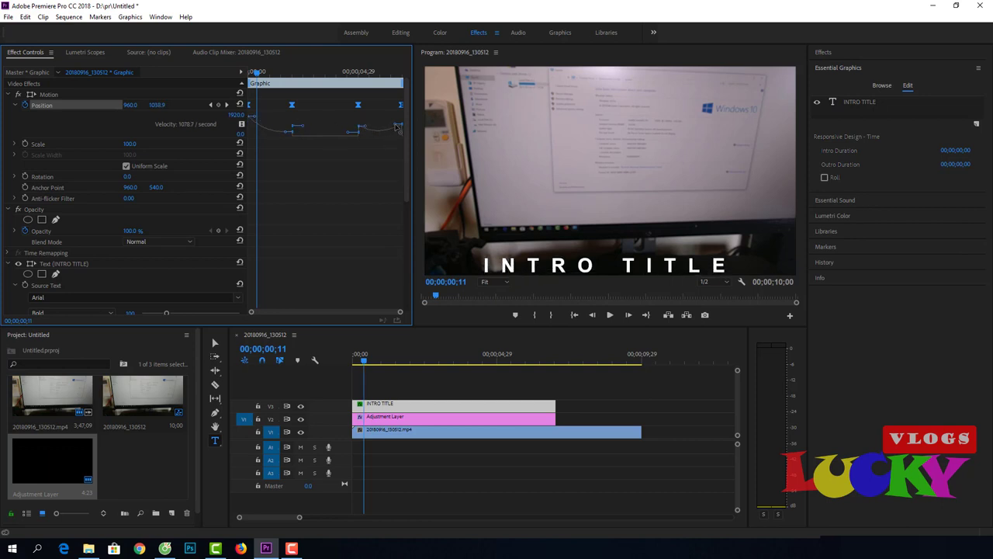
pyautogui.moveTo(397, 124); pyautogui.dragTo(399, 118)
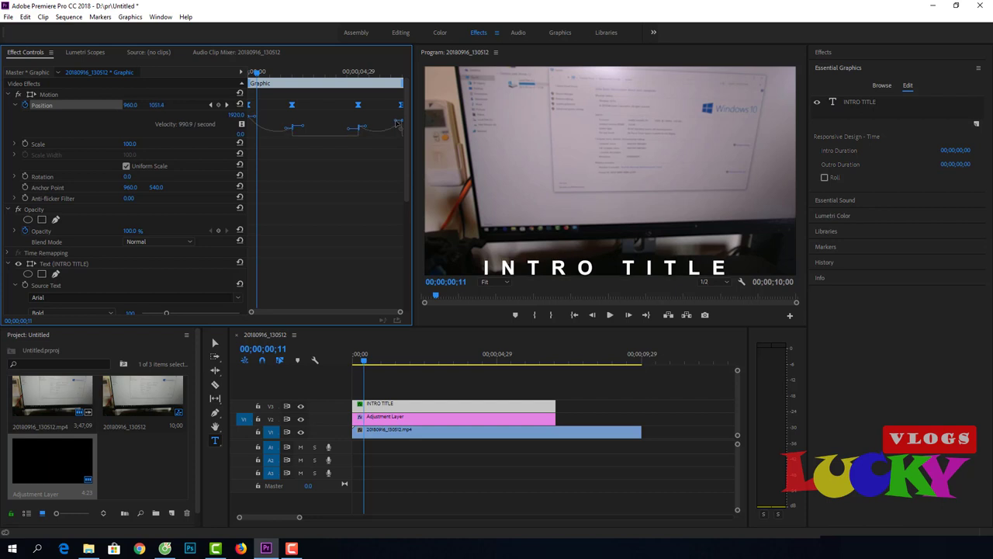
pyautogui.press('Home')
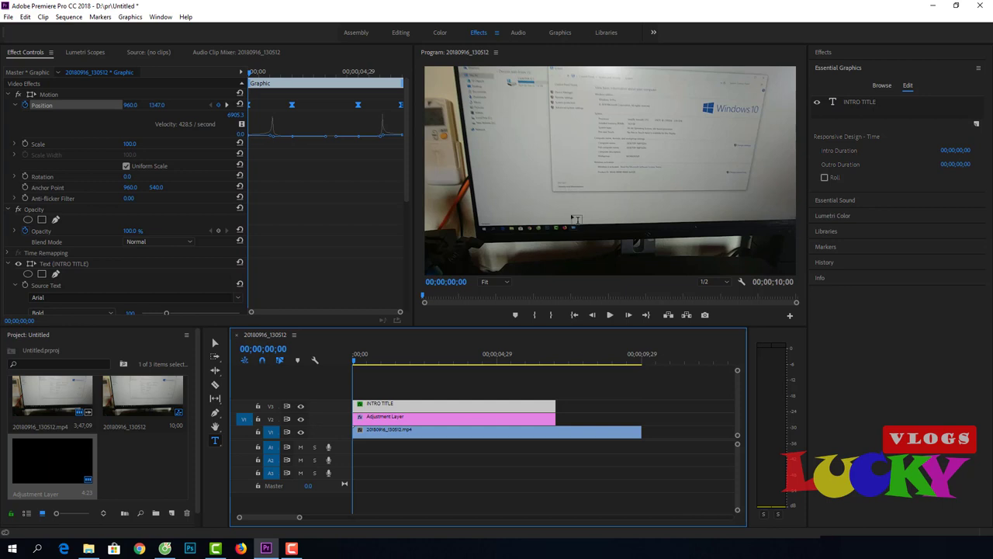
# Preview the eased title slide twice from the start, then widen the keyframe area.
pyautogui.press('space')
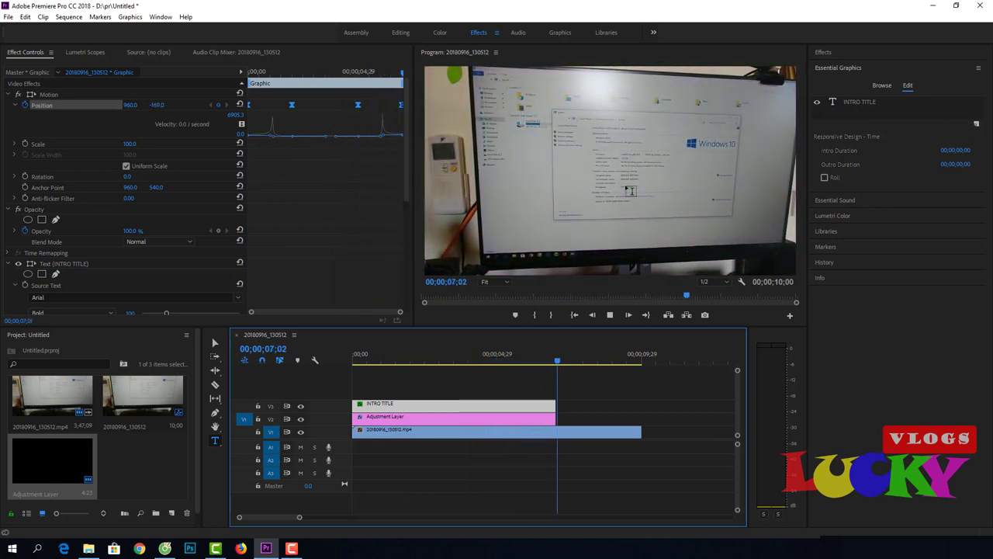
pyautogui.press('space')
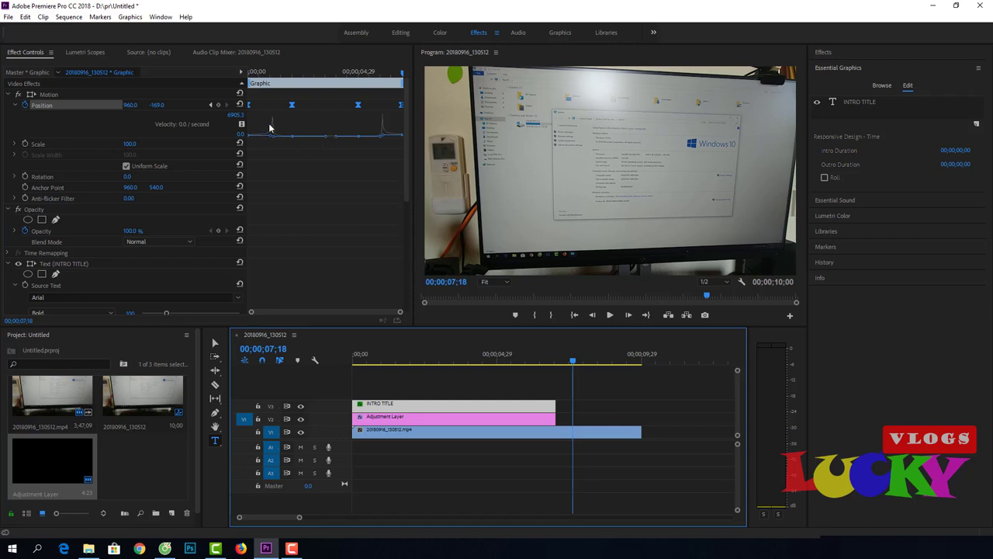
pyautogui.click(14, 106)
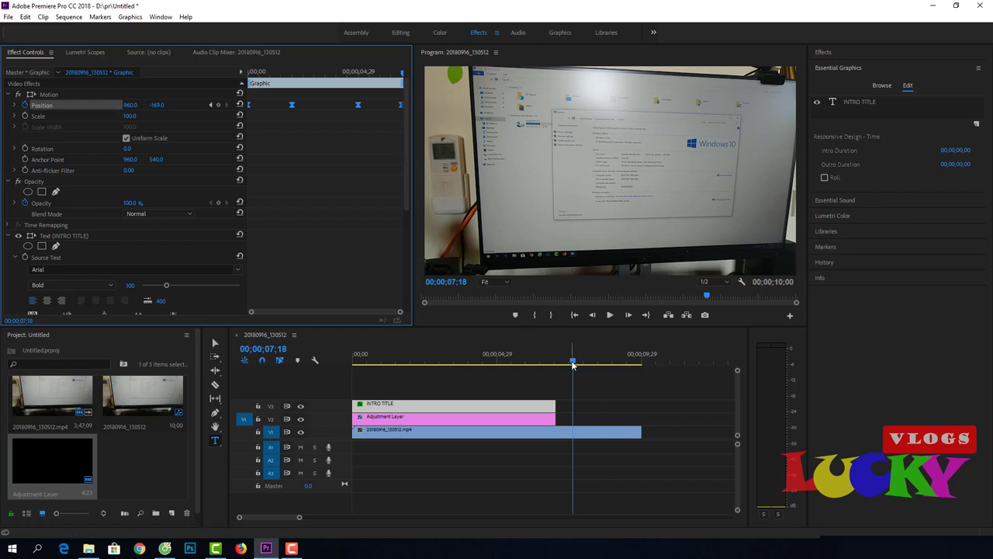
pyautogui.moveTo(573, 364); pyautogui.dragTo(345, 388)
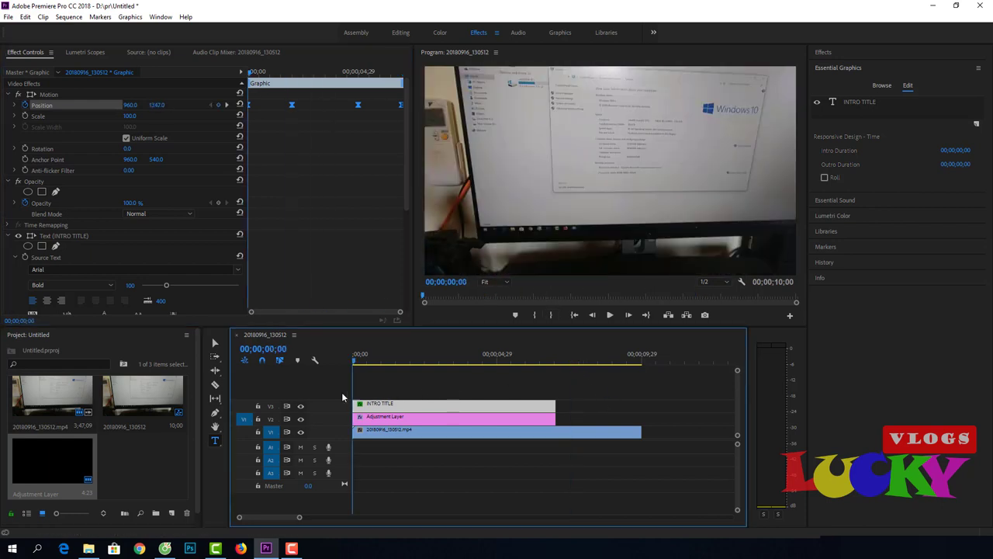
pyautogui.press('space')
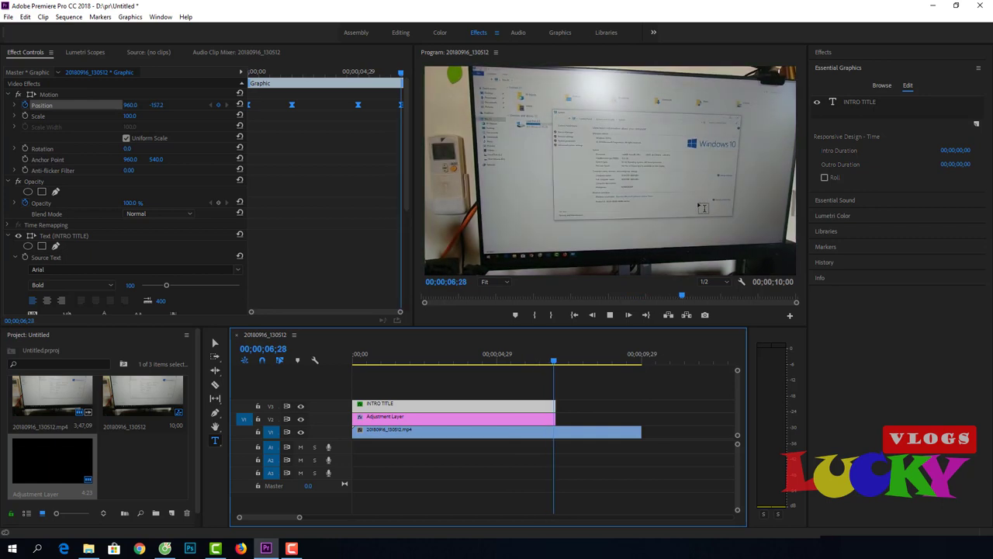
pyautogui.press('space')
pyautogui.moveTo(566, 364); pyautogui.dragTo(353, 360)
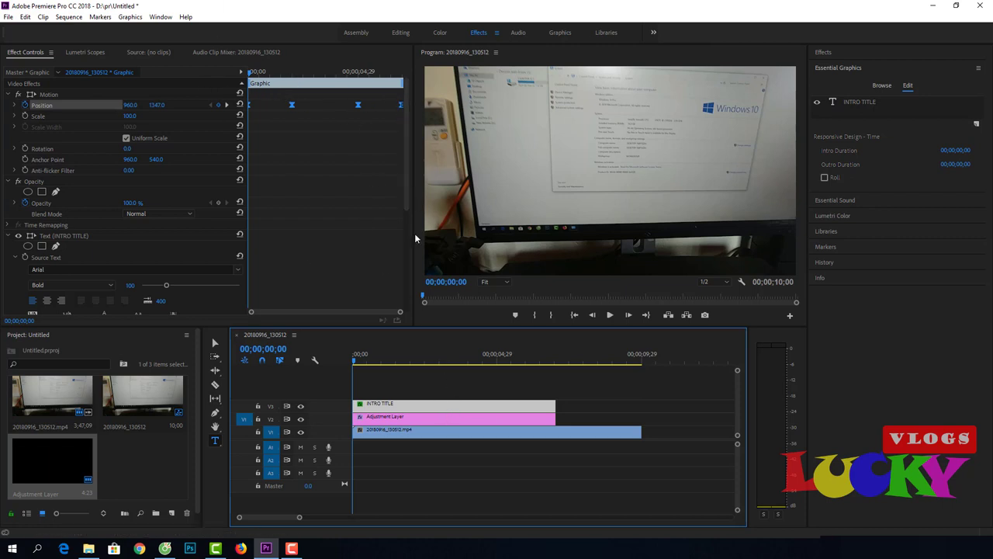
pyautogui.moveTo(414, 232); pyautogui.dragTo(455, 225)
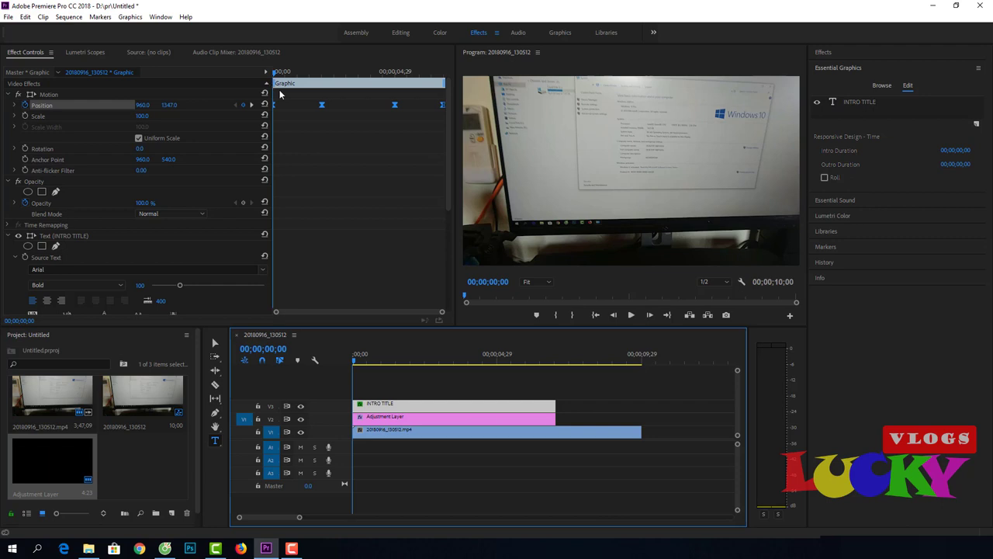
# Drag the Graphic bar handles for a 00;00;01;29 intro and 00;00;02;00 outro, then play it back.
pyautogui.moveTo(273, 81); pyautogui.dragTo(321, 89)
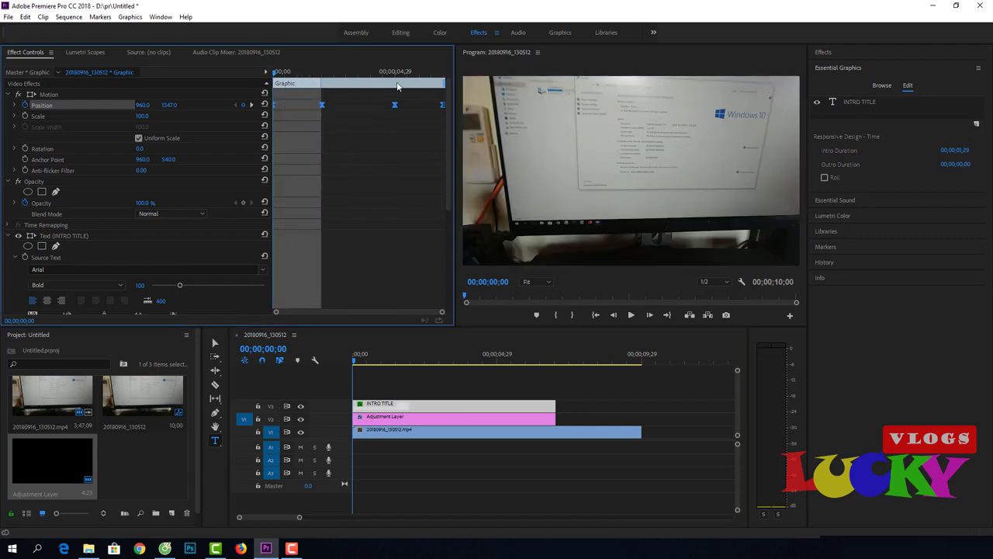
pyautogui.moveTo(444, 83); pyautogui.dragTo(395, 80)
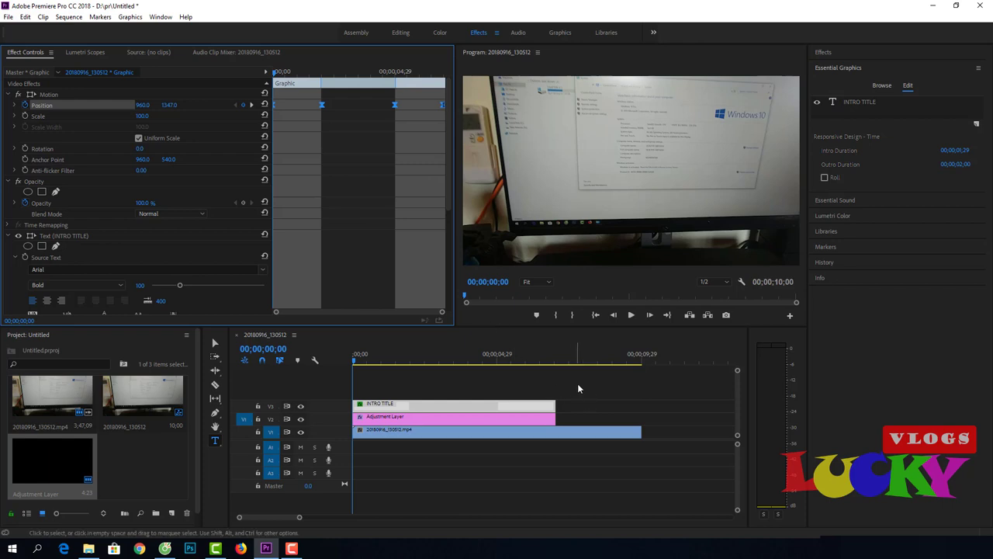
pyautogui.press('space')
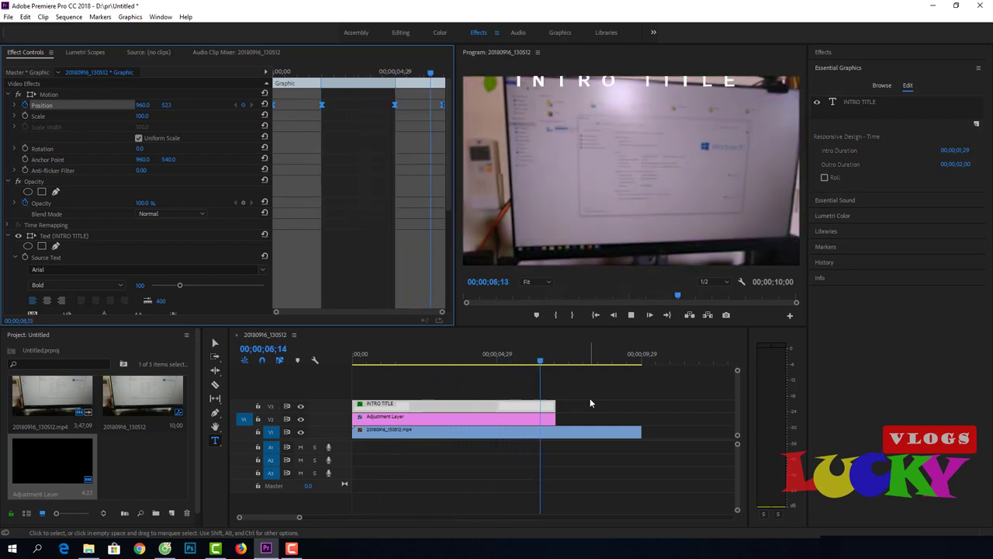
pyautogui.press('space')
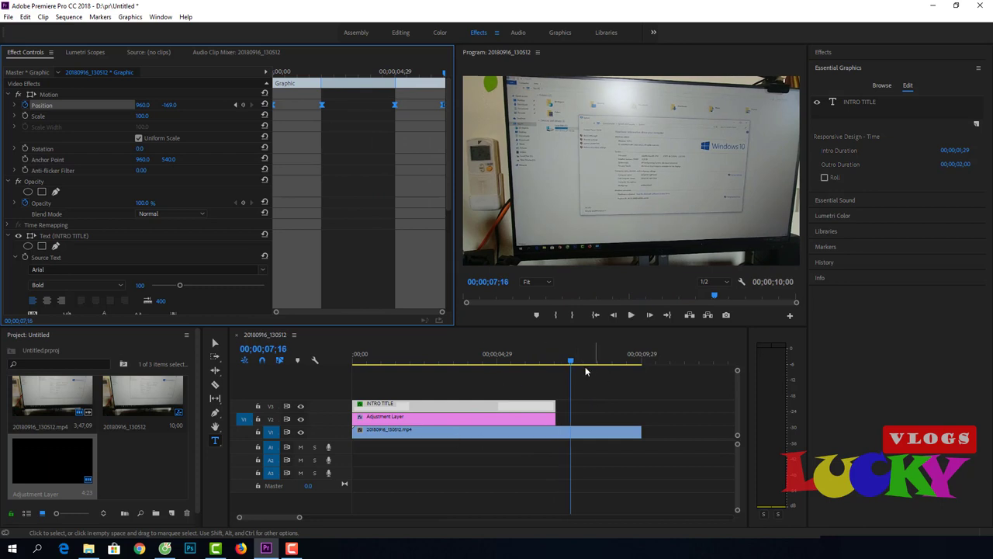
pyautogui.moveTo(571, 362); pyautogui.dragTo(347, 380)
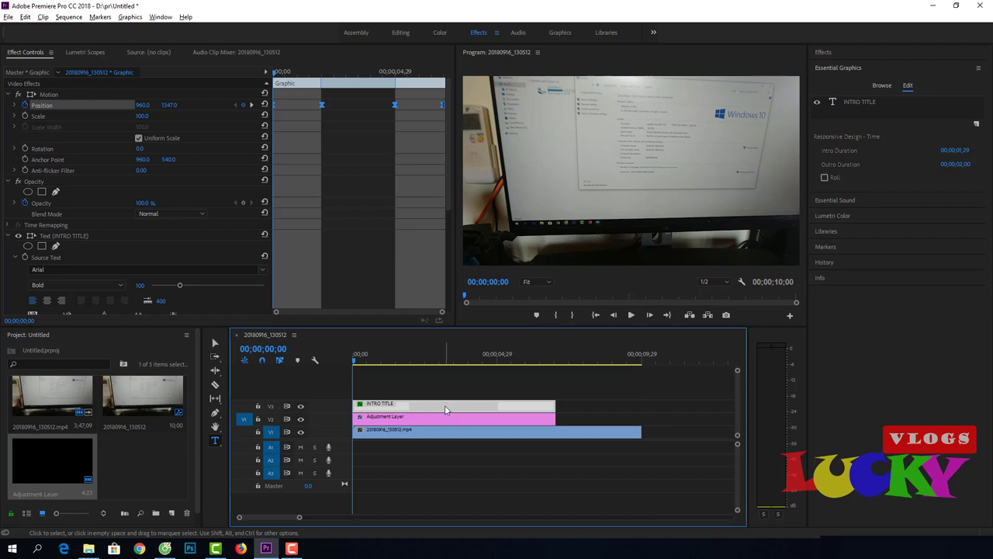
# Copy the INTRO TITLE clip onto V4 above the original, preview it, and select the copy's text.
pyautogui.moveTo(445, 405); pyautogui.dragTo(451, 393)
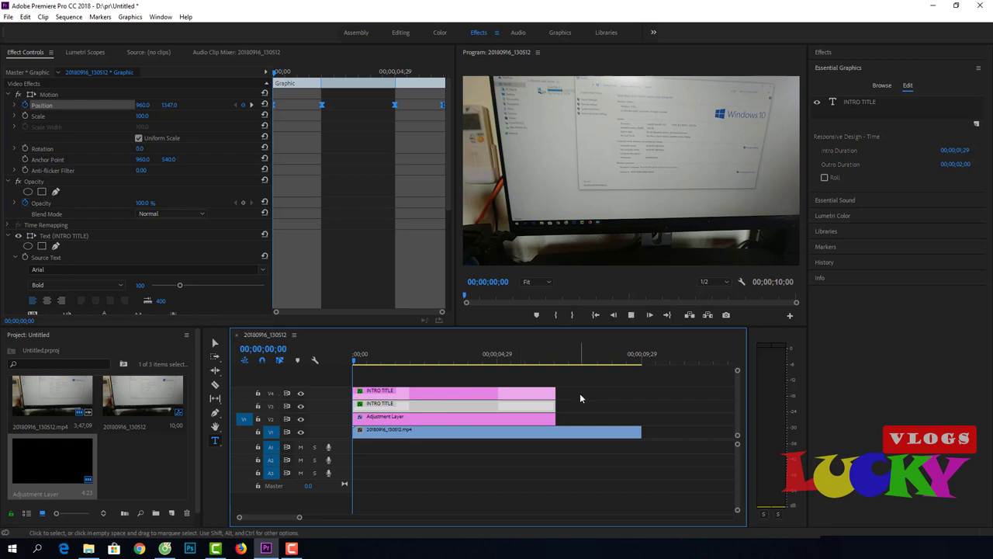
pyautogui.press('space')
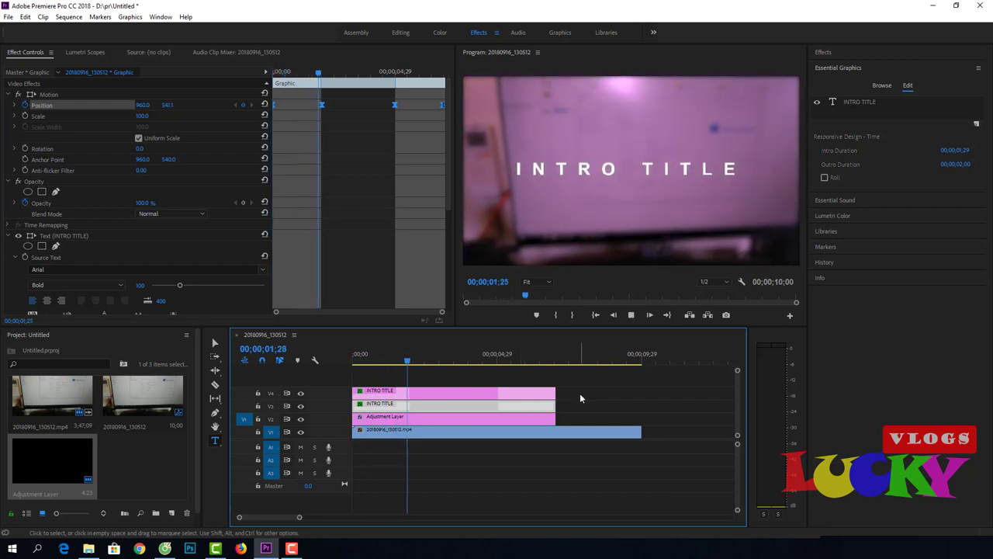
pyautogui.press('space')
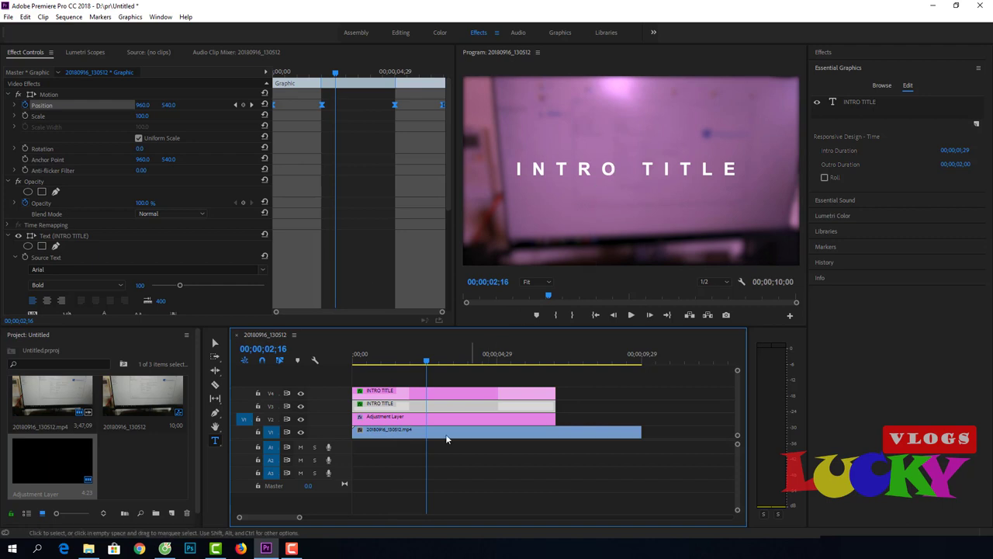
pyautogui.click(462, 394)
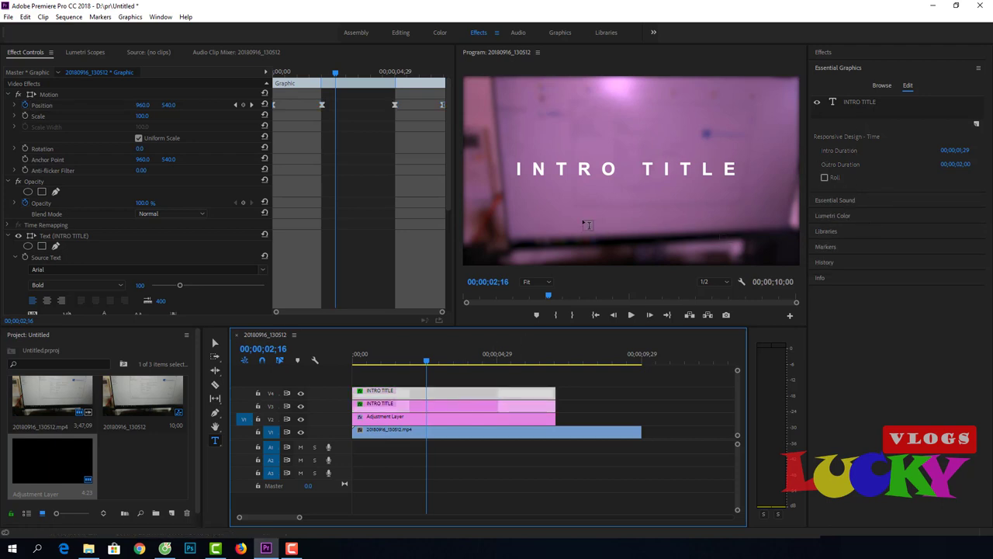
pyautogui.click(519, 169)
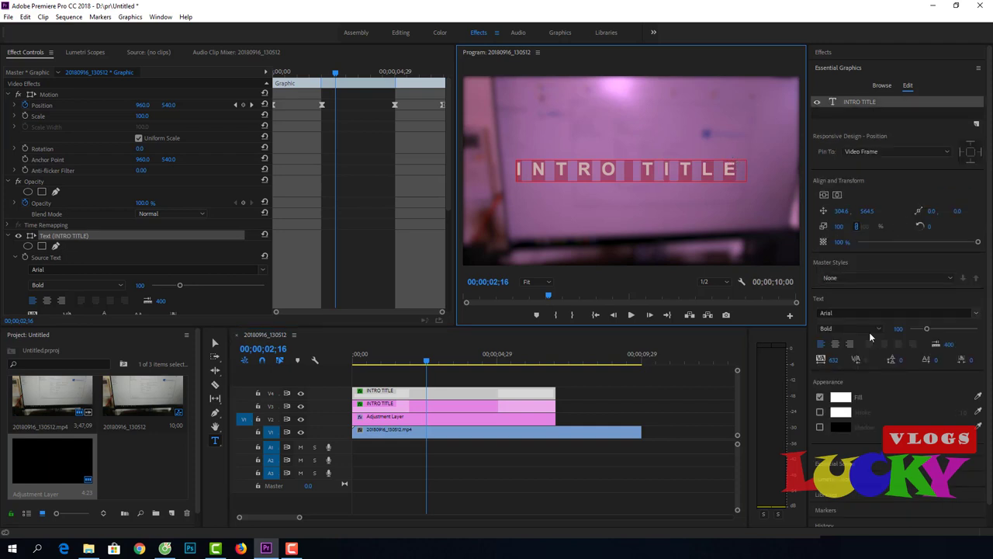
# Adjust Position Y of both INTRO TITLE copies so they stack as two lines.
pyautogui.click(867, 213)
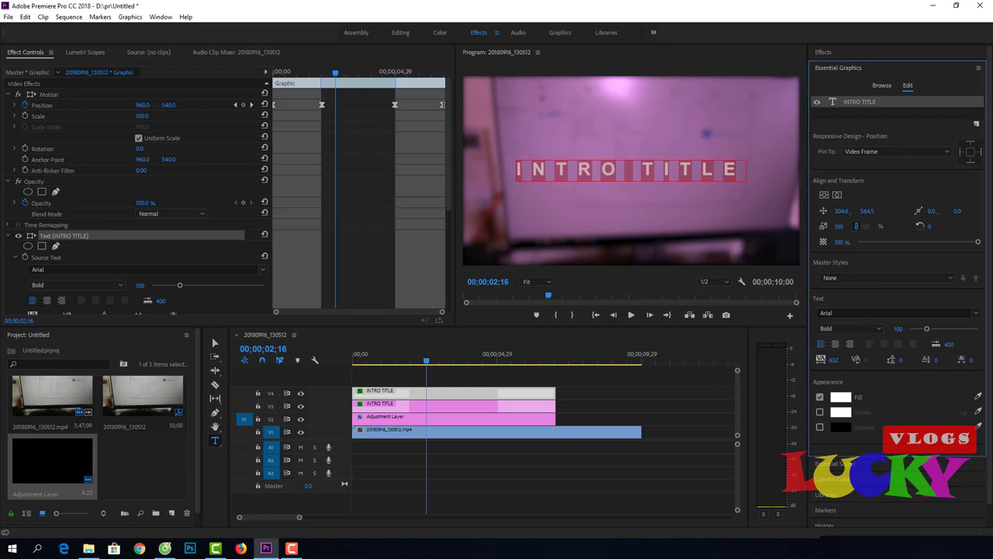
pyautogui.moveTo(866, 213)
pyautogui.mouseDown()
pyautogui.moveTo(824, 213)
pyautogui.moveTo(835, 213)
pyautogui.mouseUp()
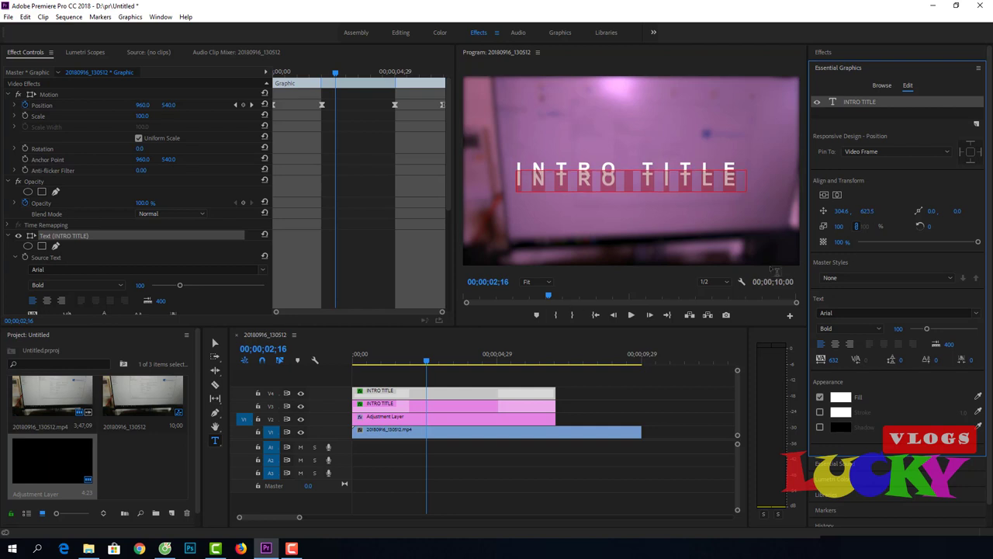
pyautogui.click(403, 409)
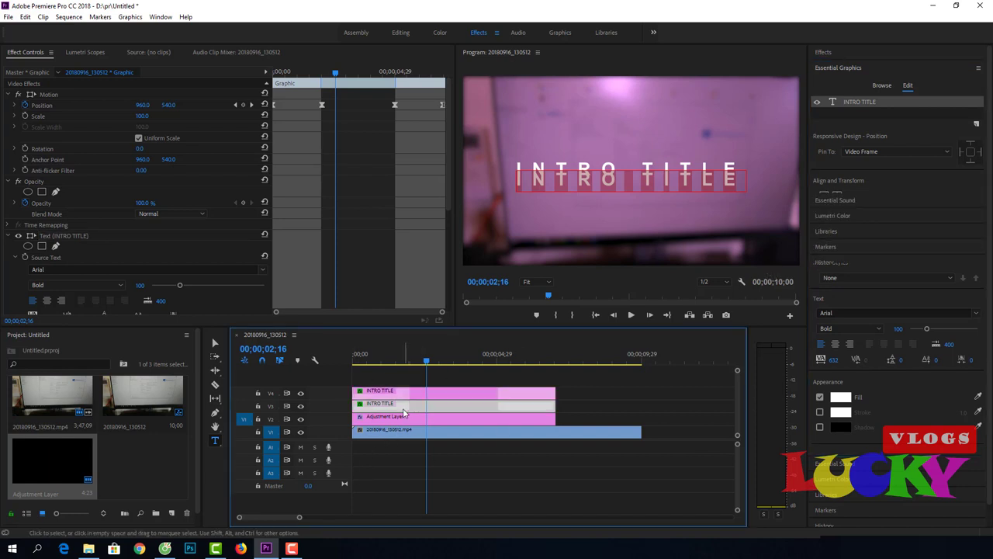
pyautogui.click(517, 167)
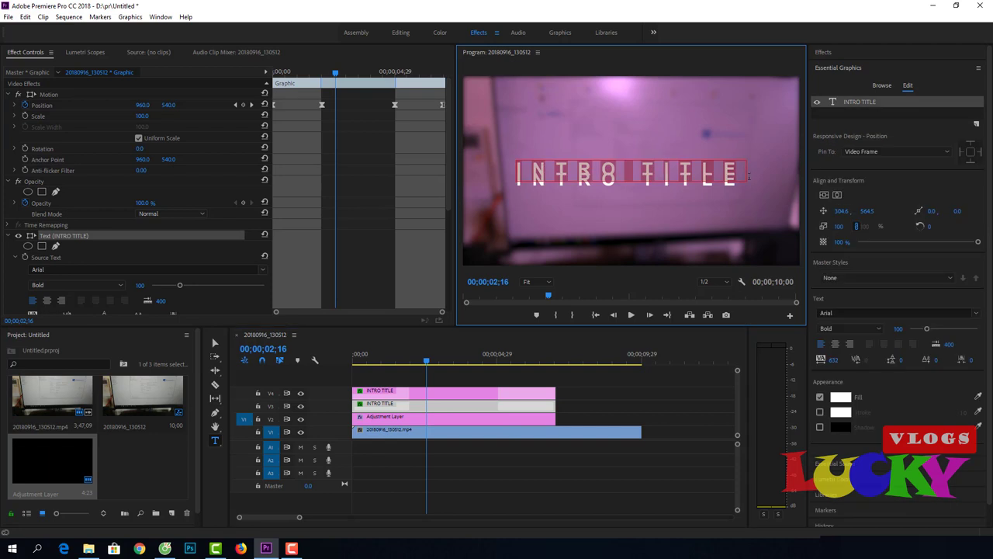
pyautogui.click(867, 213)
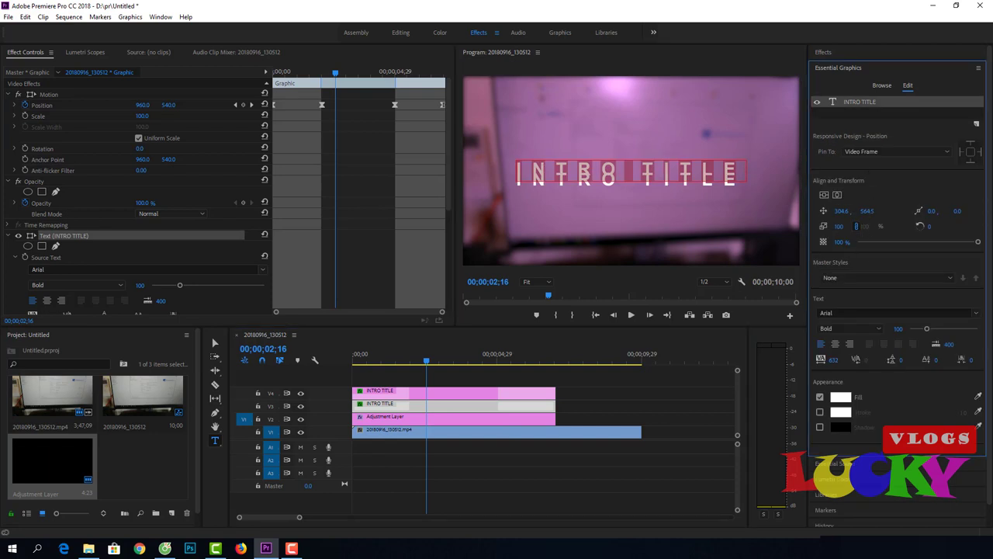
pyautogui.moveTo(867, 211); pyautogui.dragTo(848, 211)
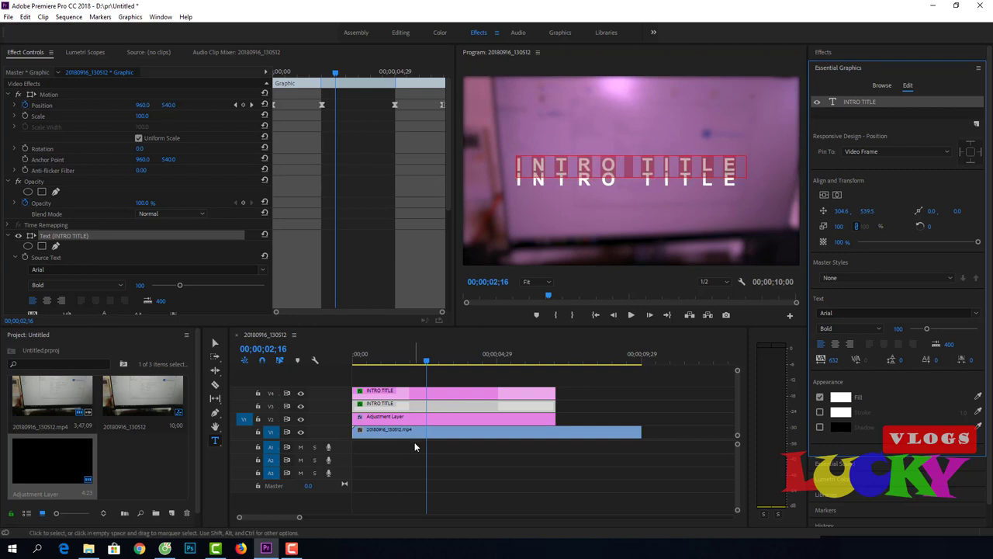
# Select all the letters of the lower INTRO TITLE line for retyping.
pyautogui.click(439, 403)
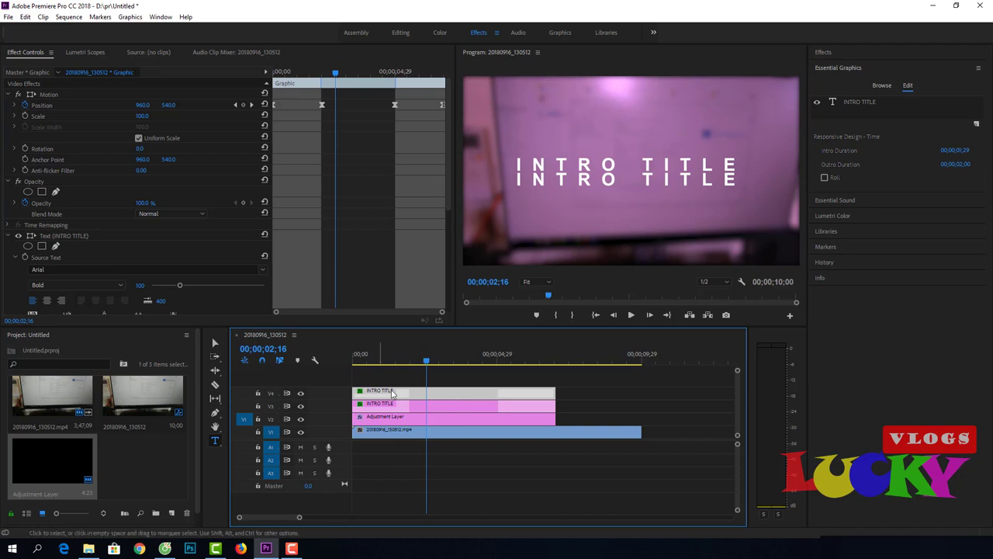
pyautogui.click(518, 179)
pyautogui.moveTo(519, 179); pyautogui.dragTo(742, 180)
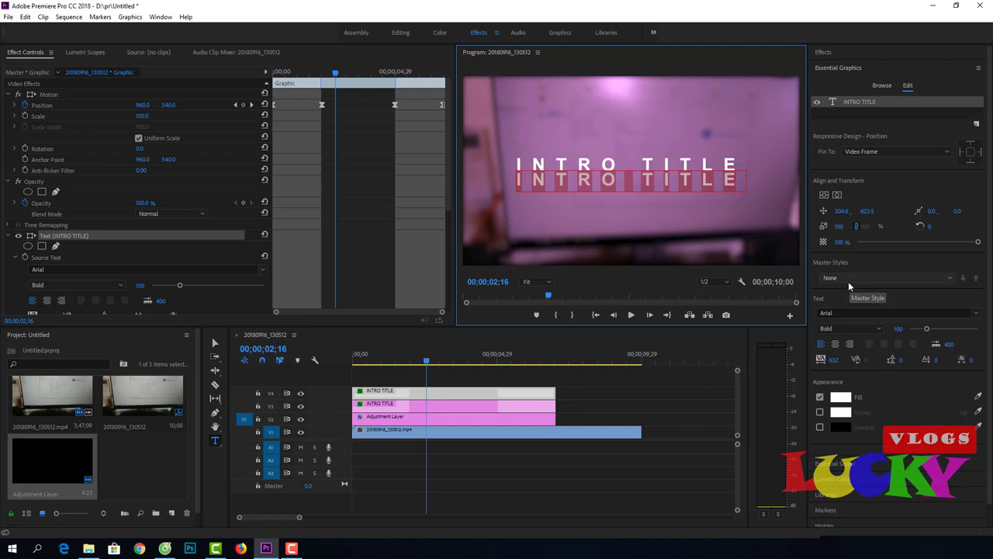
# Retype the lower line as 'IN PREMIERE PRO' and shift it left to 71.6, 623.5.
pyautogui.write('IN')
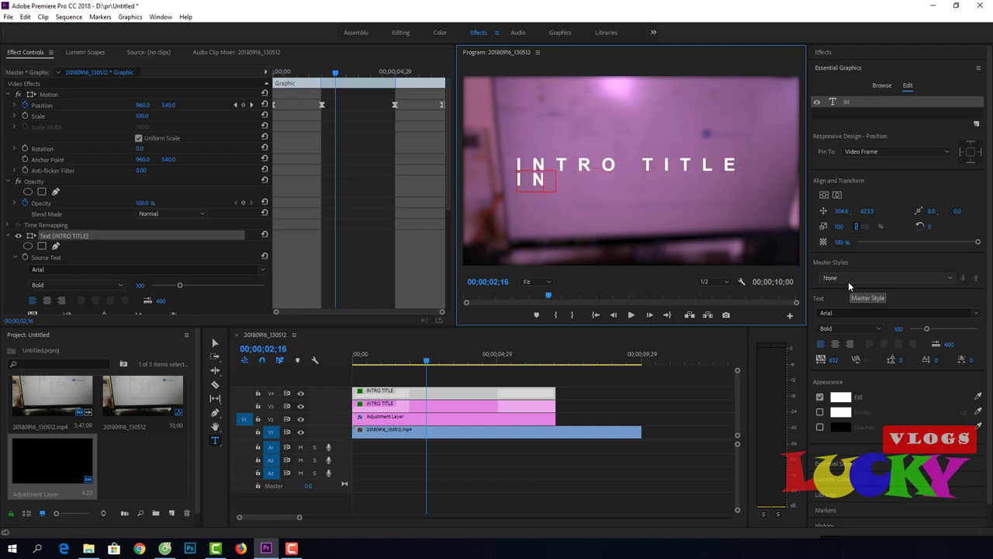
pyautogui.write(' P')
pyautogui.write('REM')
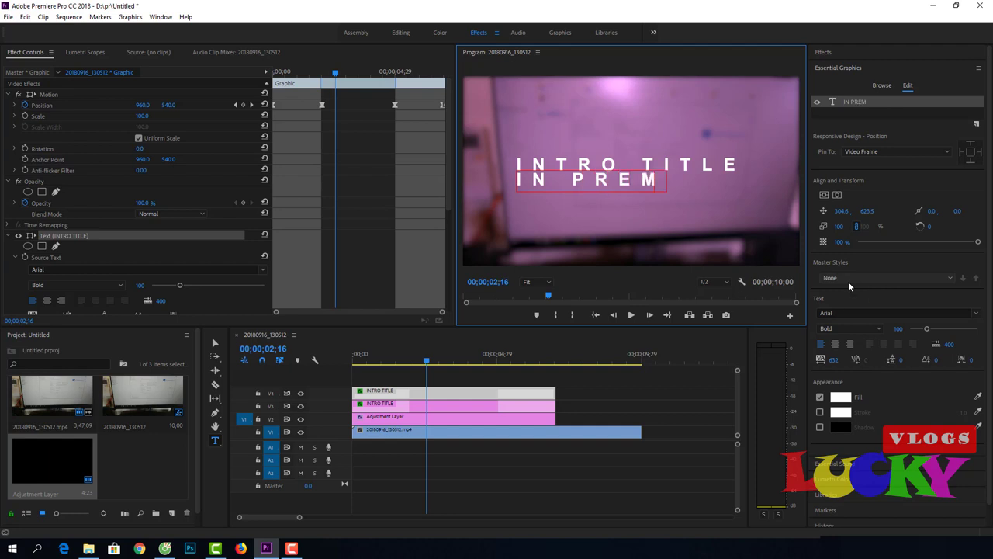
pyautogui.write('IERE')
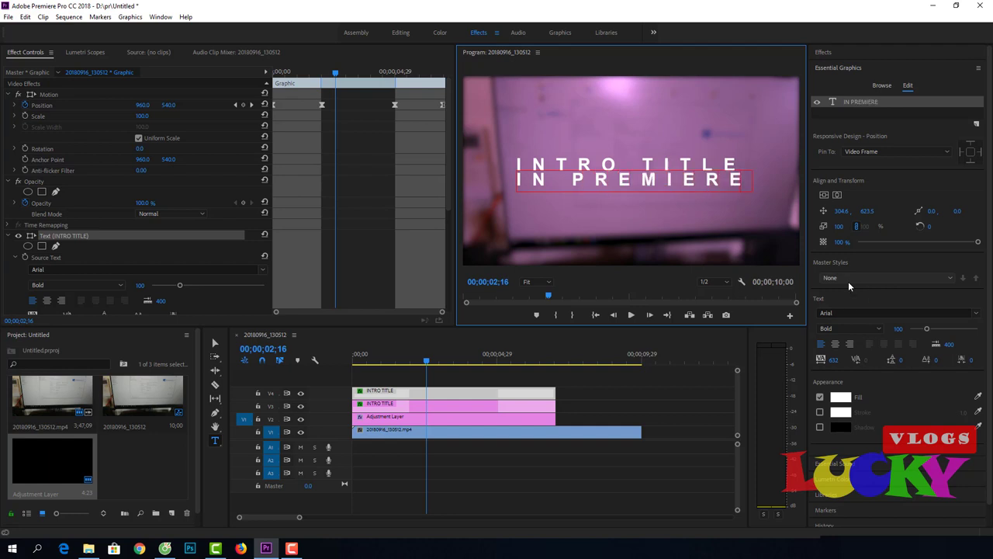
pyautogui.write(' P')
pyautogui.write('RO')
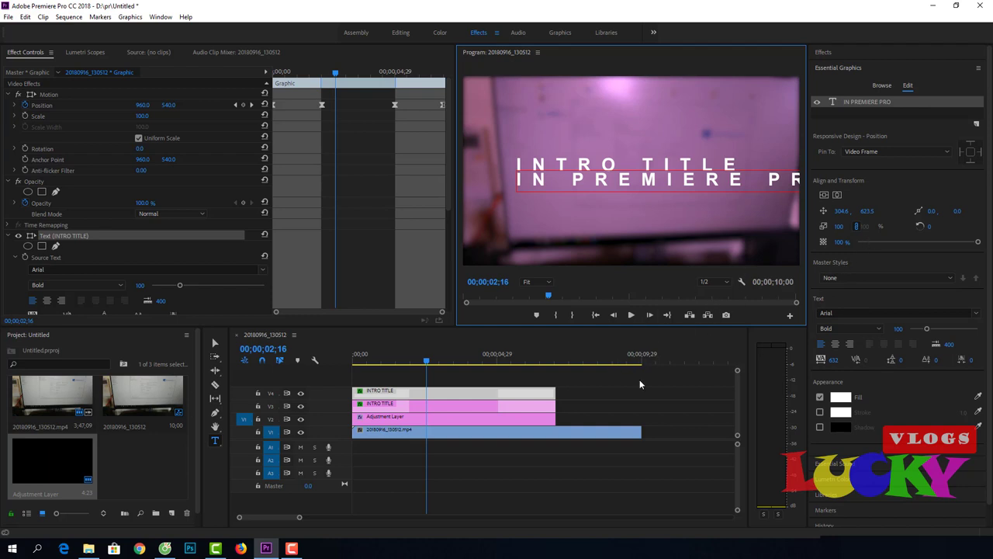
pyautogui.click(844, 216)
pyautogui.moveTo(842, 211); pyautogui.dragTo(661, 210)
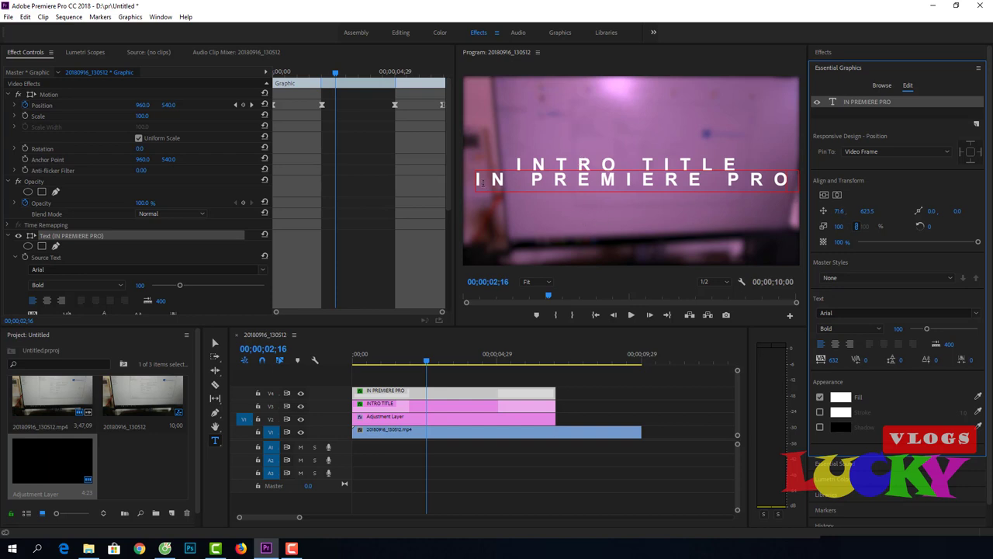
pyautogui.moveTo(478, 179); pyautogui.dragTo(740, 186)
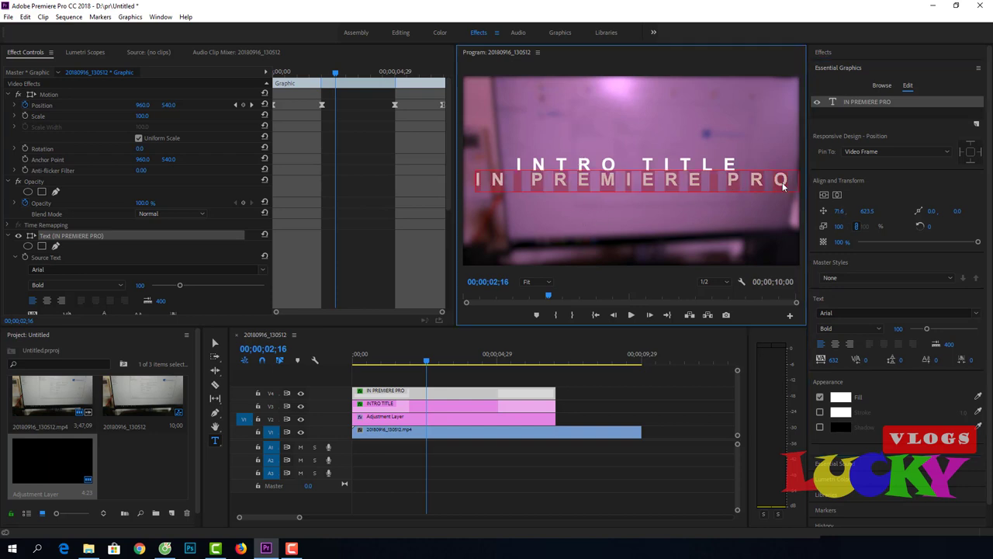
# Set the IN PREMIERE PRO line to Regular font style at size 77.
pyautogui.click(873, 328)
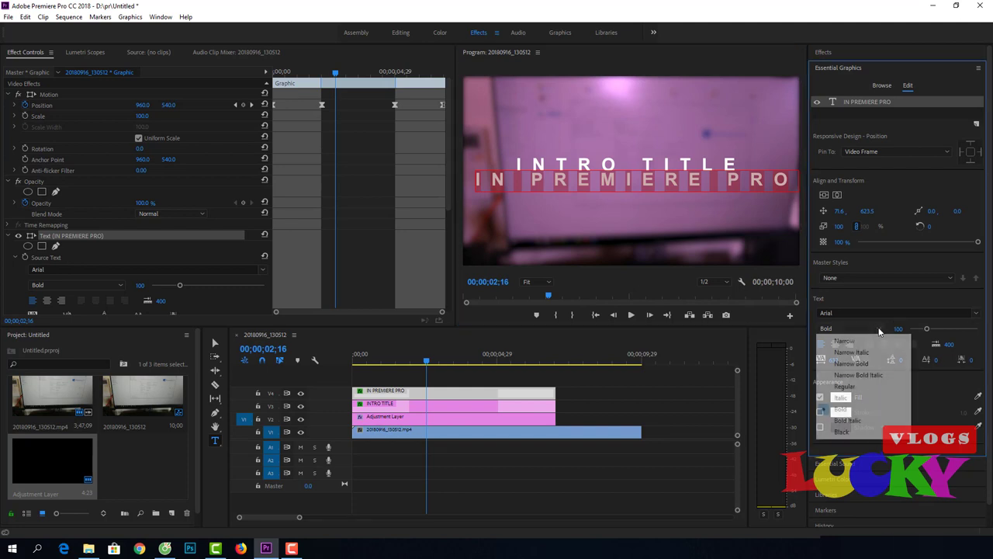
pyautogui.click(857, 386)
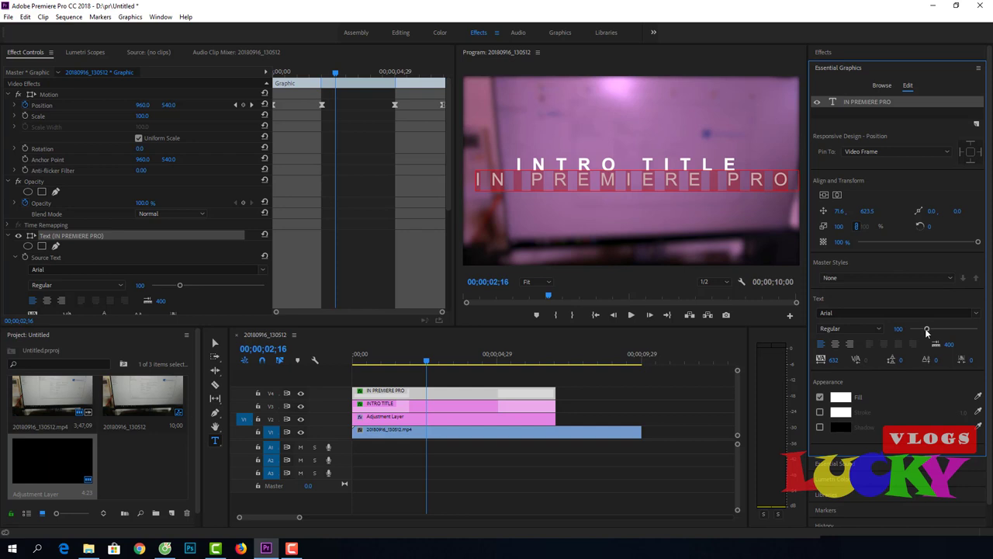
pyautogui.moveTo(925, 329); pyautogui.dragTo(922, 330)
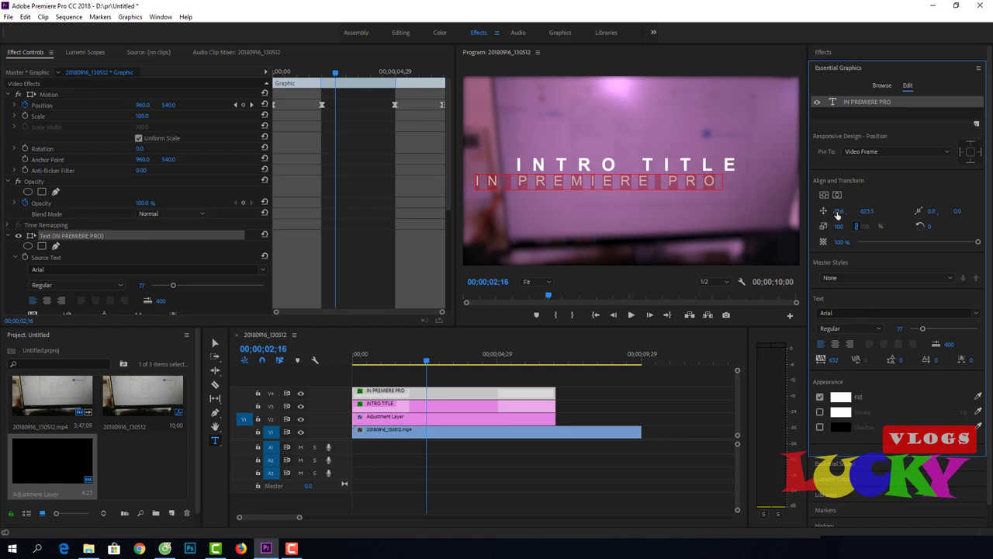
# Tighten its tracking and centre it under INTRO TITLE at 309.6, 623.5.
pyautogui.moveTo(840, 211); pyautogui.dragTo(959, 210)
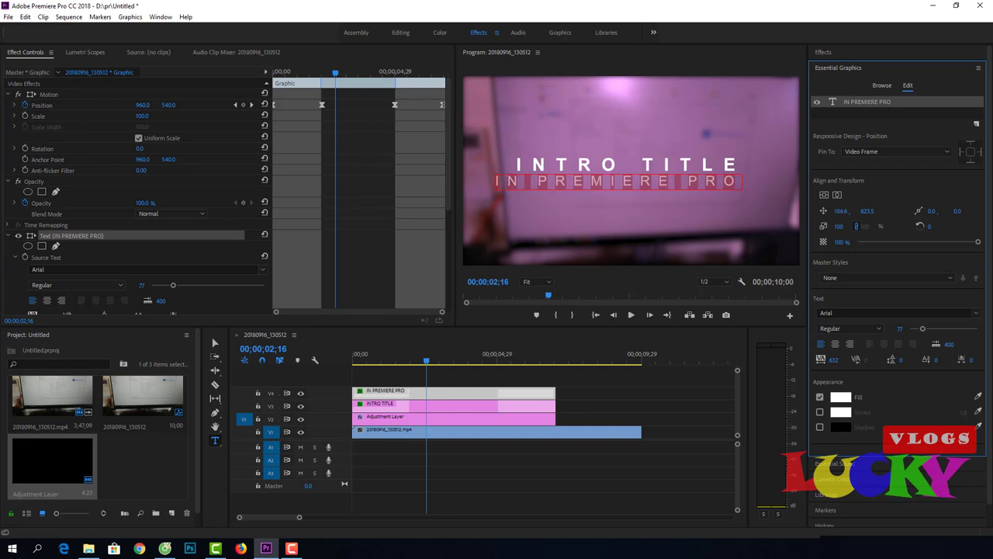
pyautogui.moveTo(841, 211); pyautogui.dragTo(845, 210)
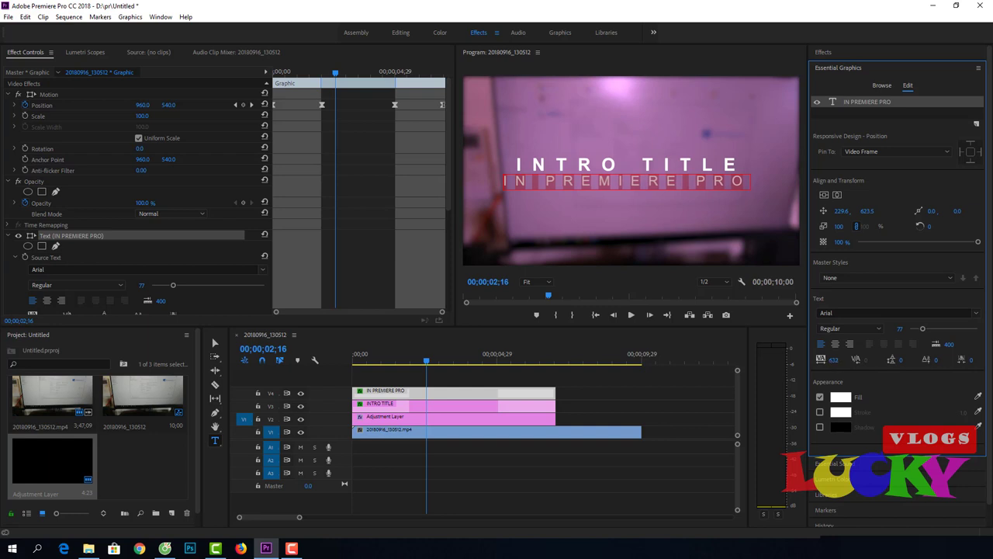
pyautogui.moveTo(834, 359); pyautogui.dragTo(829, 359)
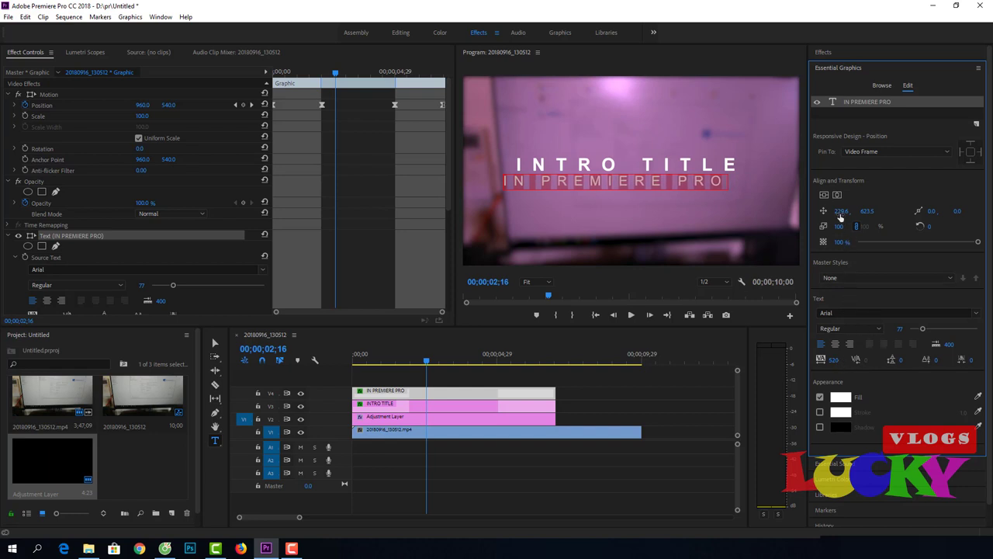
pyautogui.moveTo(838, 216); pyautogui.dragTo(854, 210)
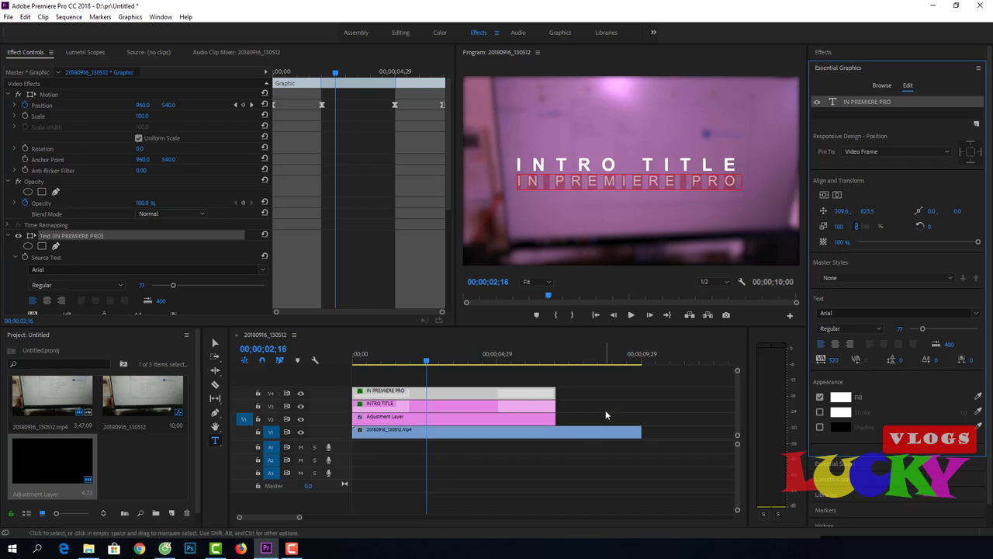
pyautogui.click(606, 410)
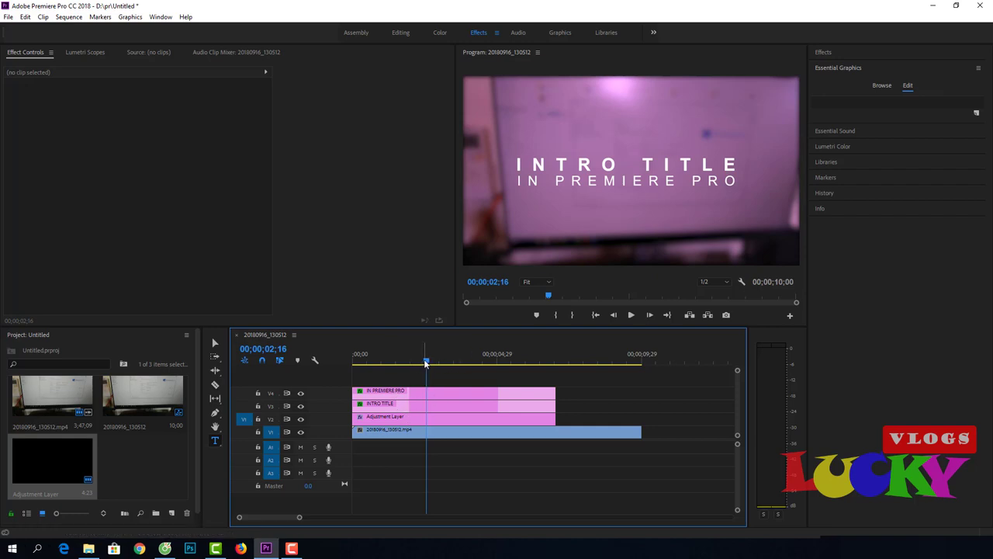
# Play the sequence from the start to preview the two-line title.
pyautogui.moveTo(428, 362); pyautogui.dragTo(349, 379)
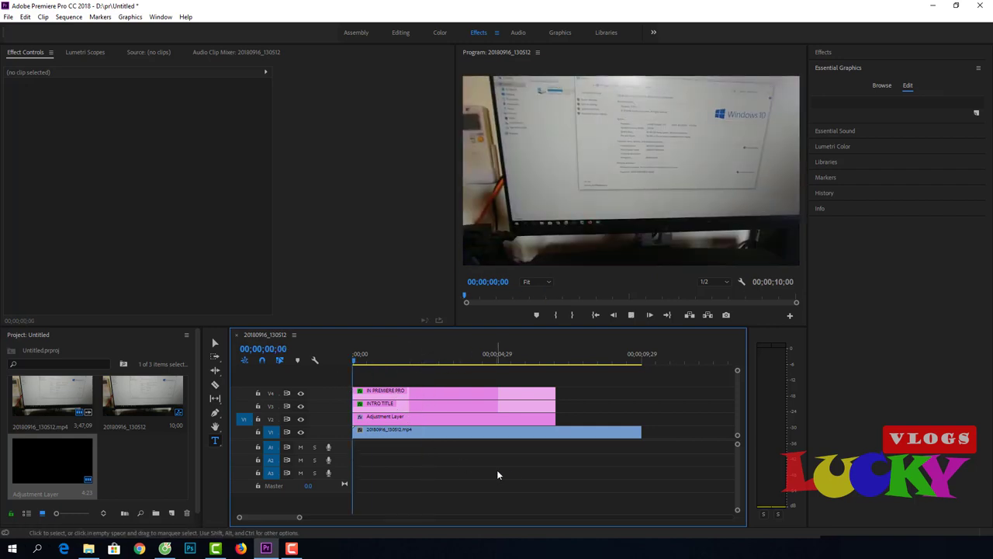
pyautogui.press('space')
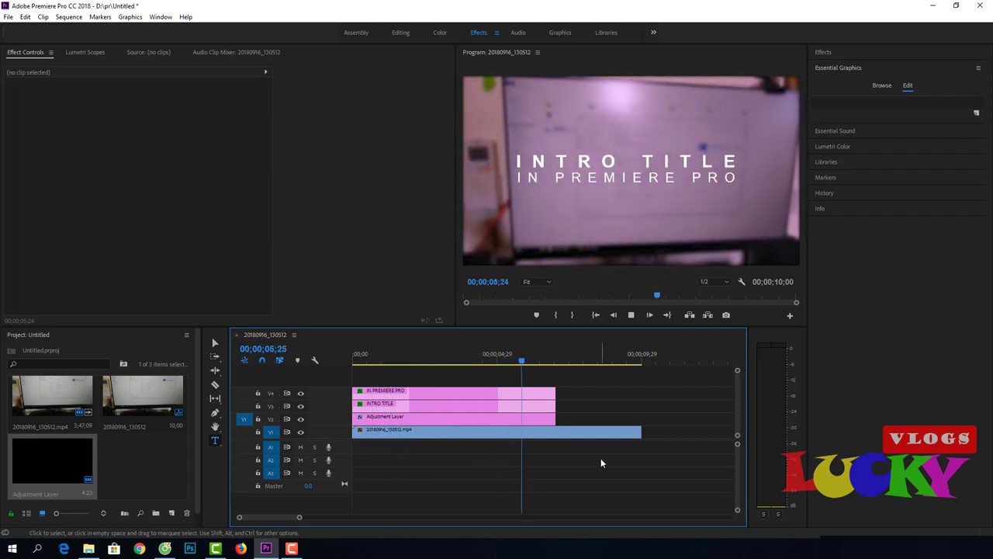
pyautogui.press('space')
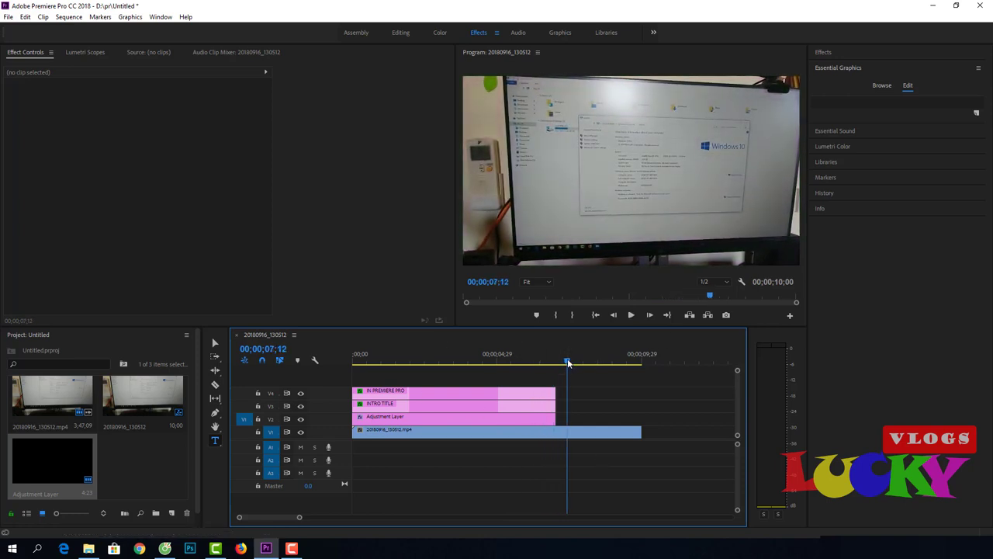
pyautogui.moveTo(569, 365); pyautogui.dragTo(350, 363)
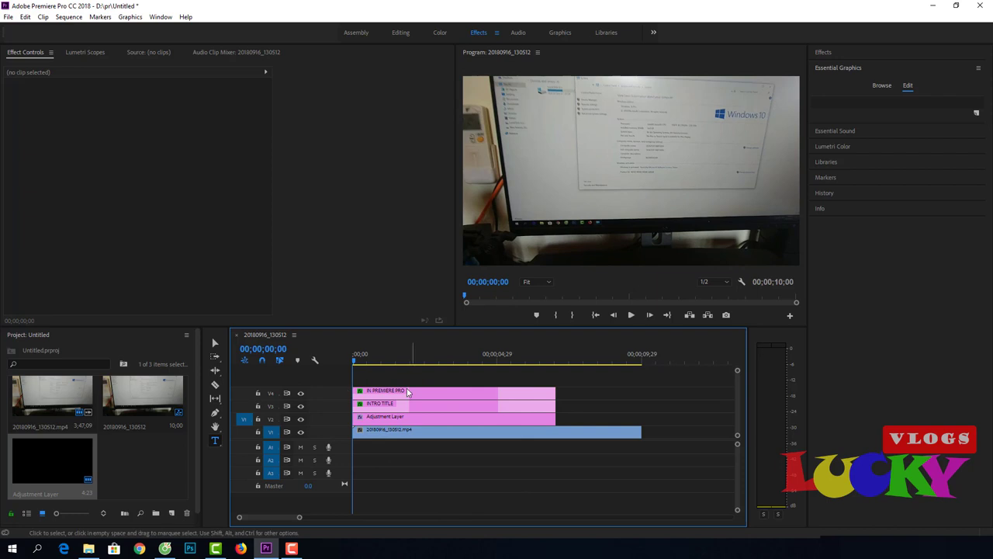
# At 00;00;02;01, select the V4 clip and double-click the IN PREMIERE PRO text.
pyautogui.click(437, 390)
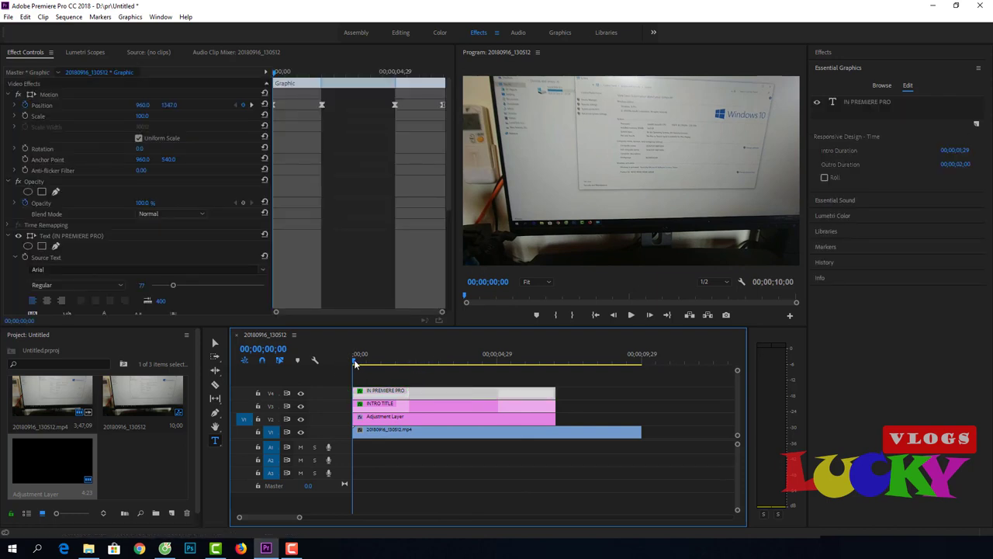
pyautogui.moveTo(356, 364)
pyautogui.mouseDown()
pyautogui.moveTo(405, 364)
pyautogui.moveTo(413, 376)
pyautogui.mouseUp()
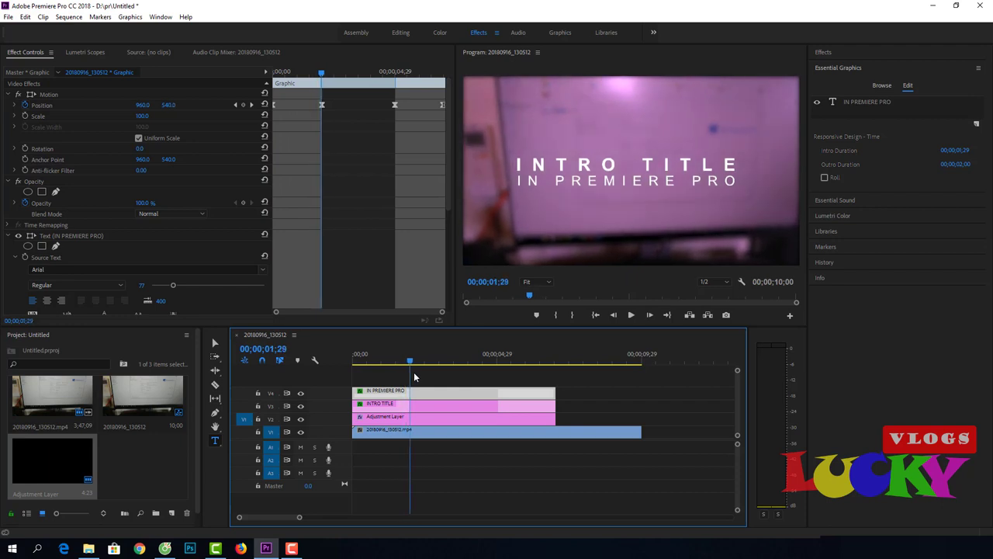
pyautogui.press('Right')
pyautogui.press('Right')
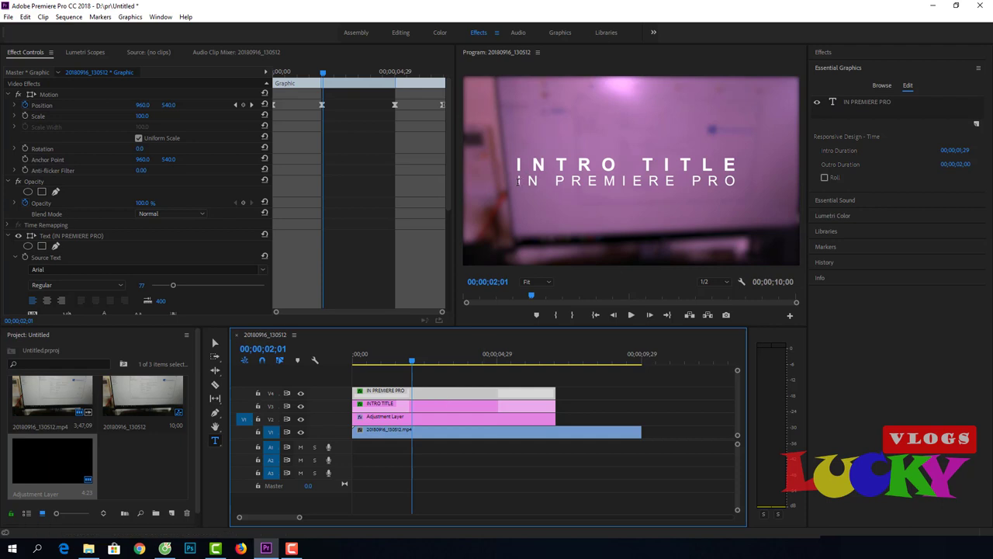
pyautogui.doubleClick(519, 180)
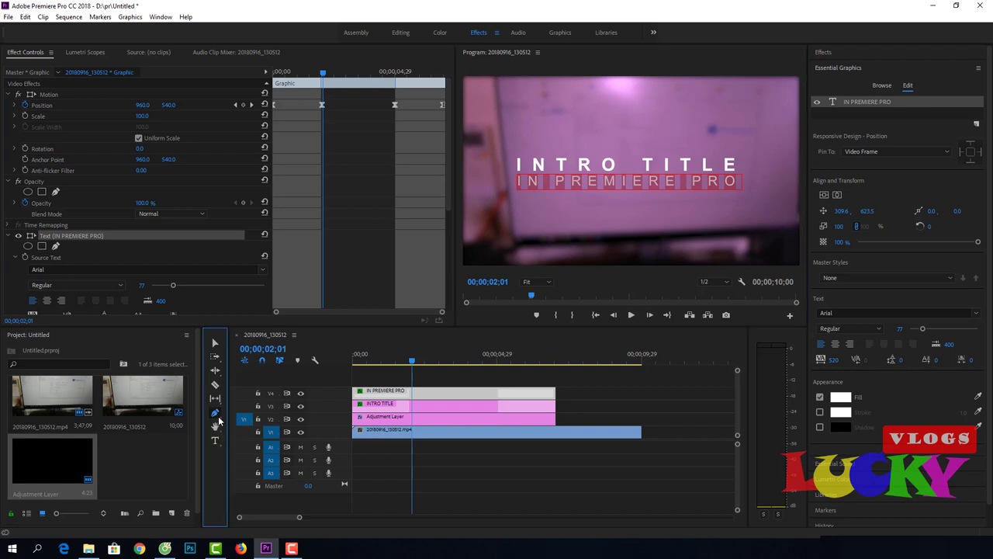
# Draw a rectangle (Shape 01) with the Rectangle Tool spanning both title lines.
pyautogui.moveTo(218, 419); pyautogui.dragTo(240, 424)
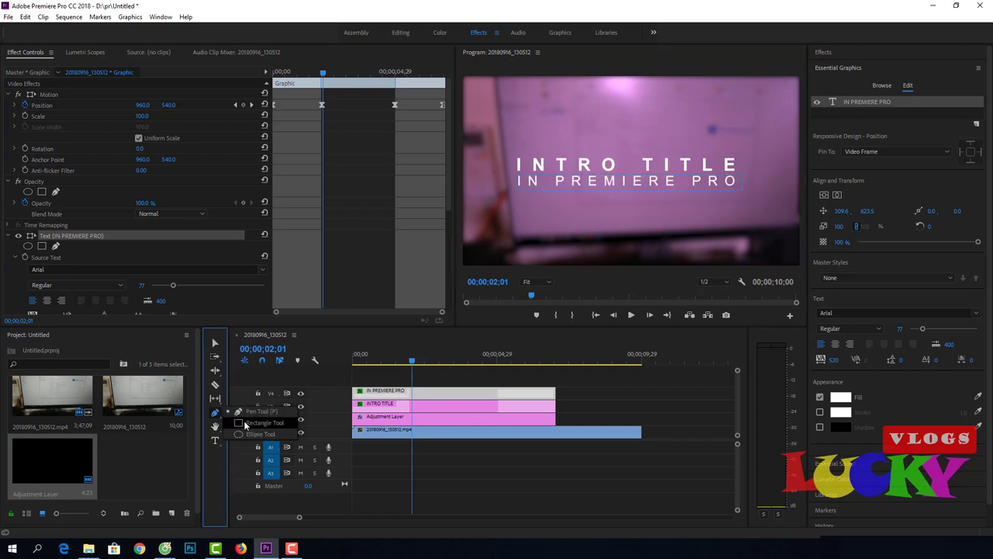
pyautogui.click(245, 424)
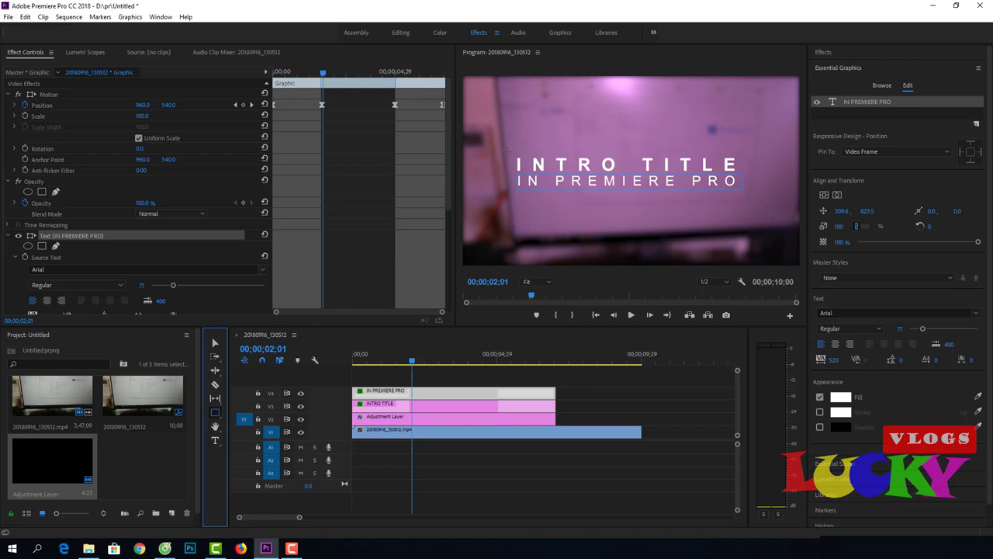
pyautogui.moveTo(507, 151); pyautogui.dragTo(748, 198)
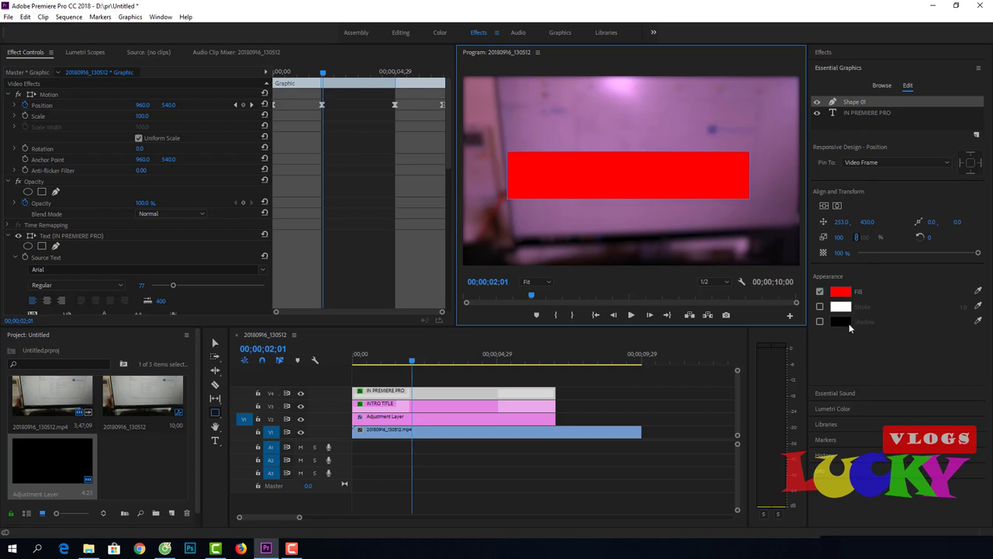
# Make Shape 01 unfilled with a white stroke of width 6, centred at 238, 416.
pyautogui.click(820, 292)
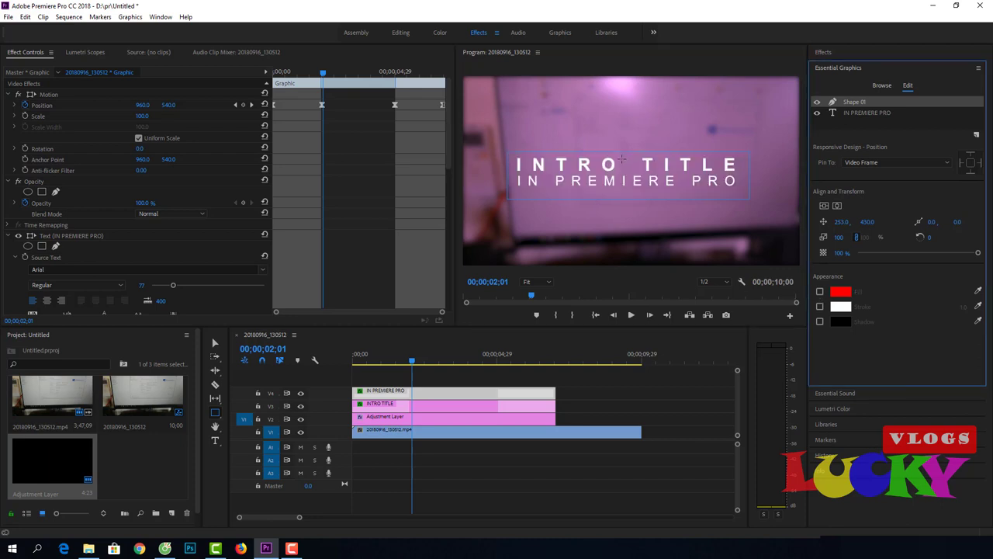
pyautogui.click(820, 307)
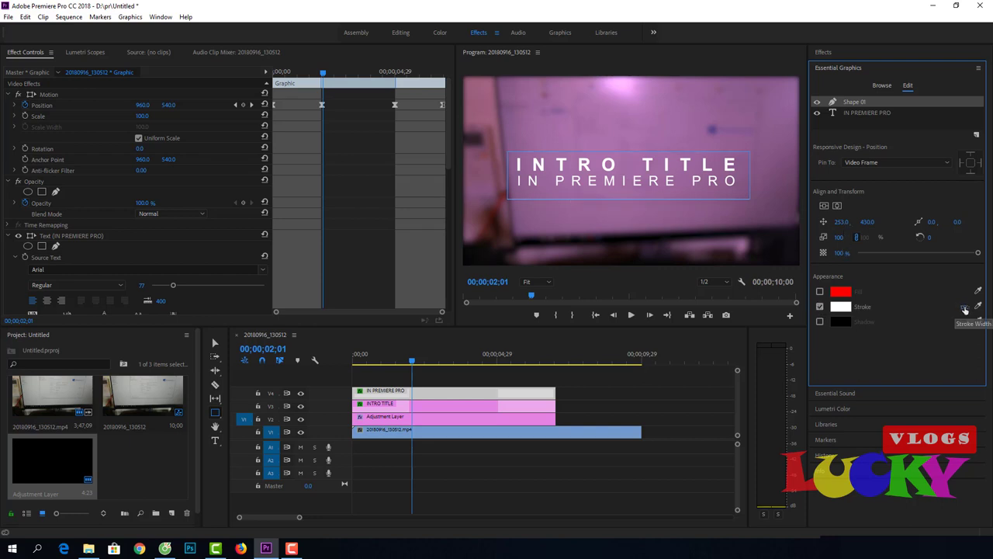
pyautogui.click(964, 308)
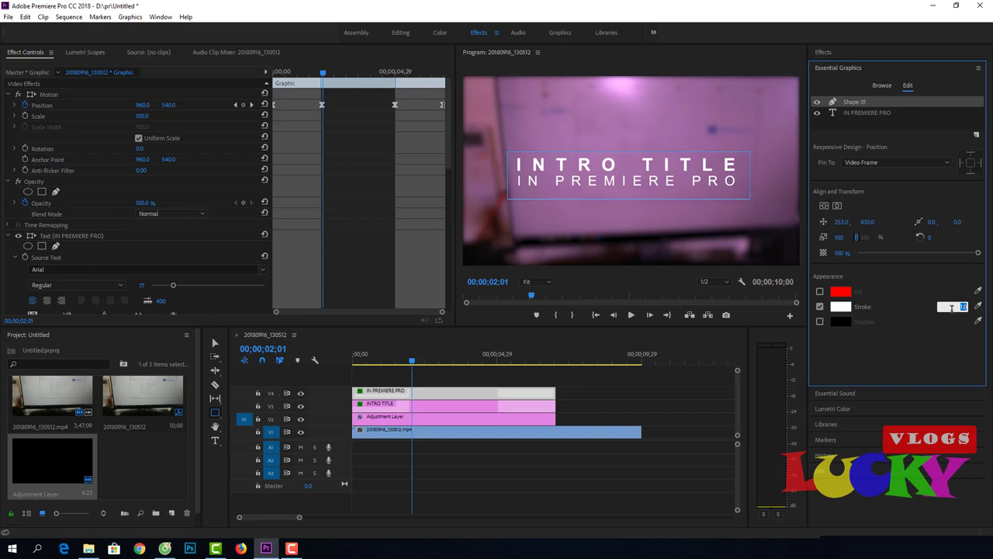
pyautogui.write('6')
pyautogui.press('Return')
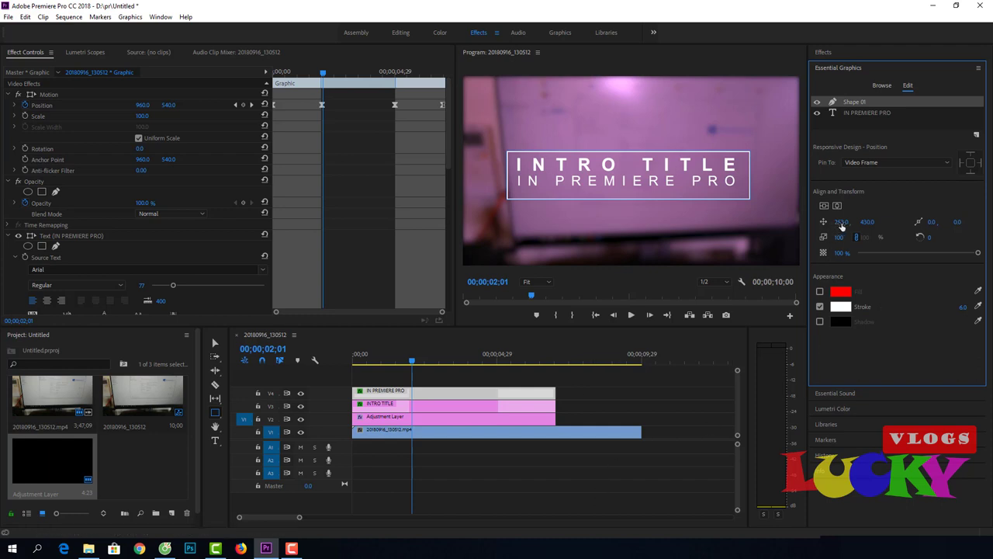
pyautogui.moveTo(842, 226); pyautogui.dragTo(833, 225)
pyautogui.moveTo(867, 222); pyautogui.dragTo(856, 222)
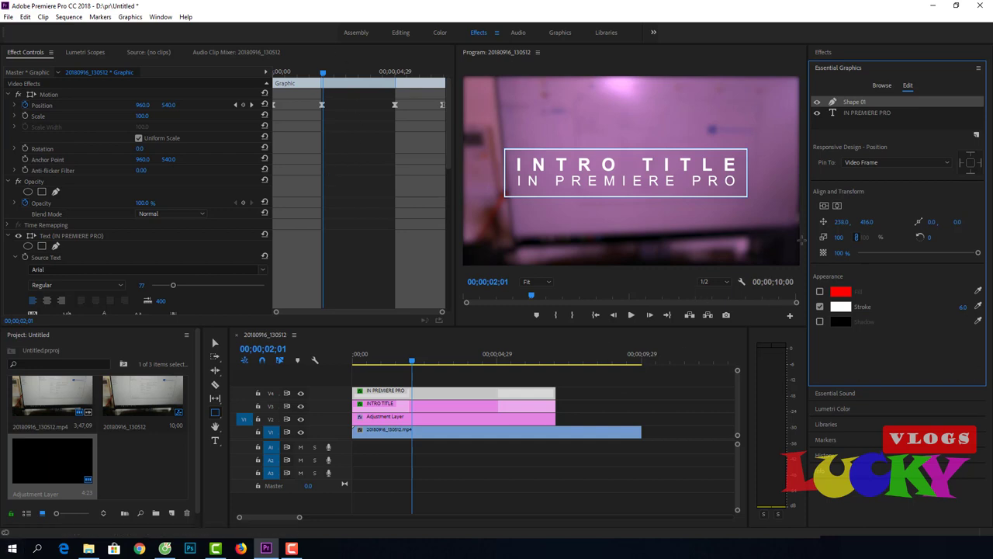
# Keyframe Shape 01's Opacity from 0% at the first frame to 100% at 2 seconds.
pyautogui.click(455, 423)
pyautogui.press('Left')
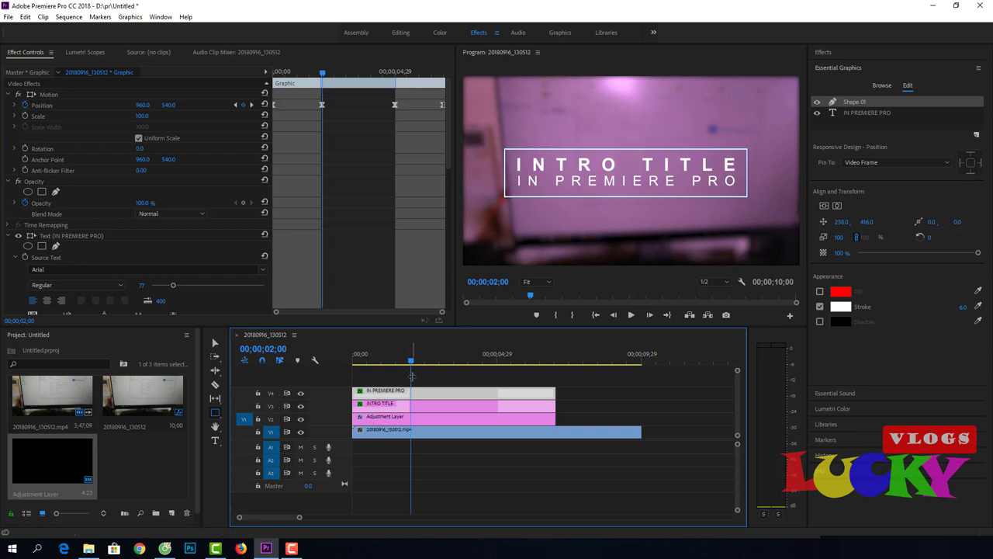
pyautogui.scroll(-5, 126, 202)
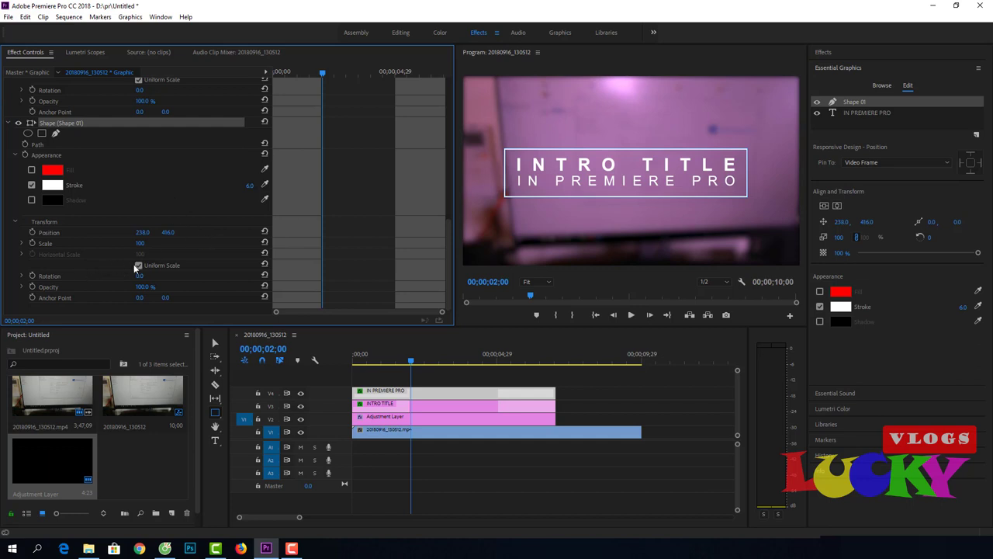
pyautogui.click(32, 286)
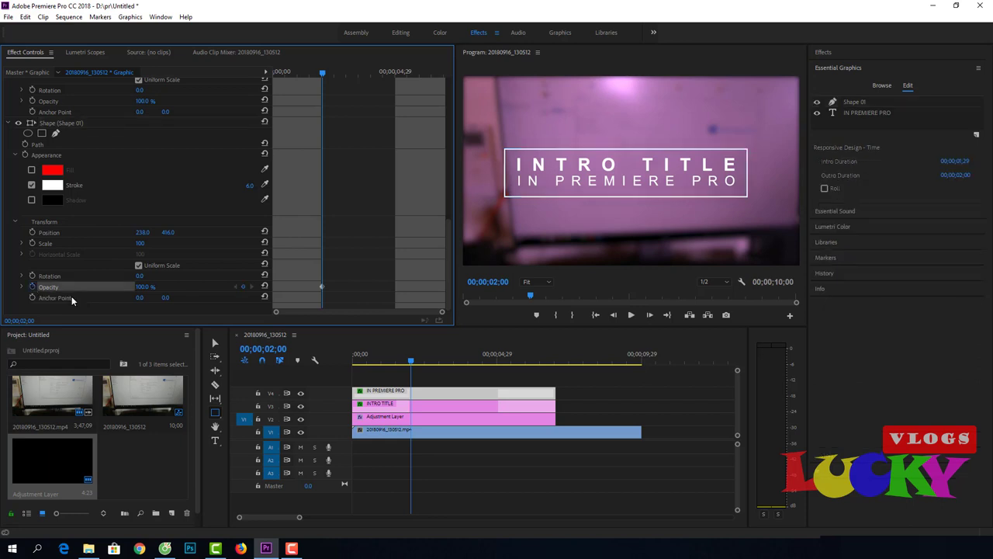
pyautogui.moveTo(412, 362); pyautogui.dragTo(353, 364)
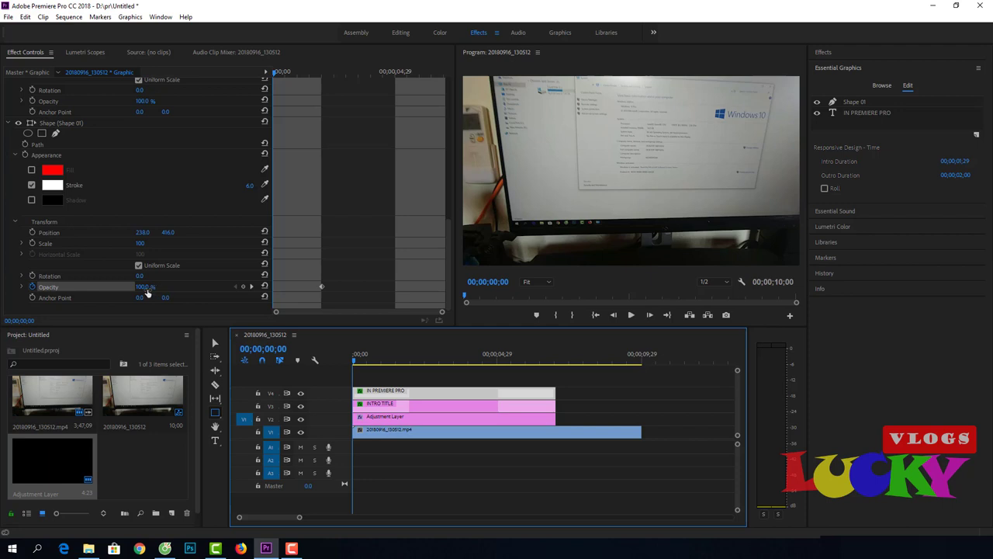
pyautogui.moveTo(147, 291); pyautogui.dragTo(62, 287)
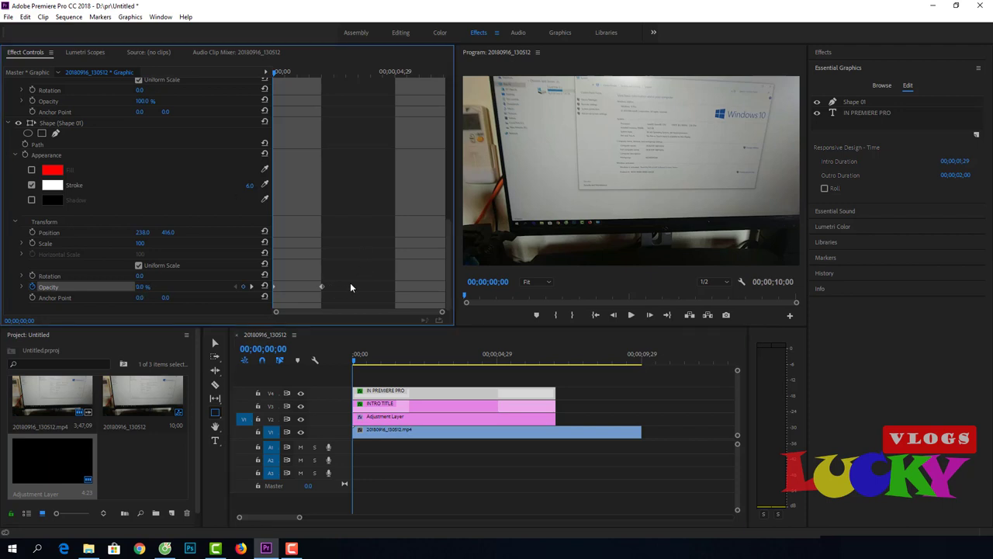
# Add a 100% Opacity keyframe for the box at 4;29.
pyautogui.click(631, 317)
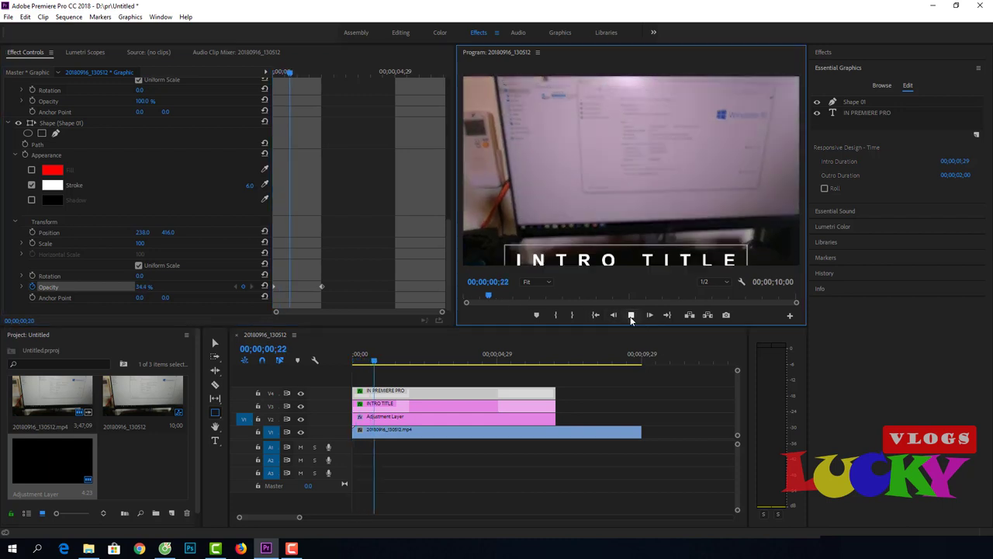
pyautogui.click(631, 317)
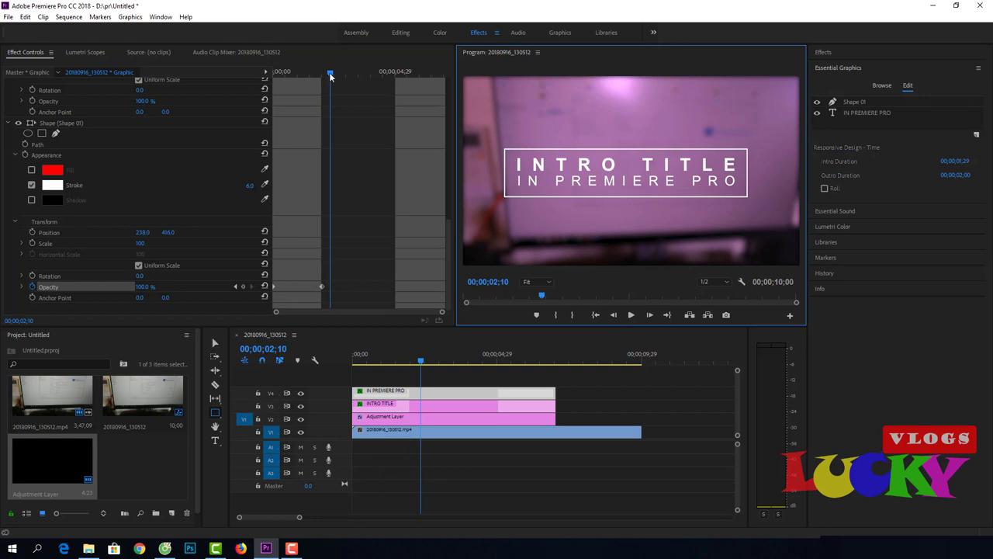
pyautogui.moveTo(330, 74)
pyautogui.mouseDown()
pyautogui.moveTo(321, 75)
pyautogui.moveTo(394, 103)
pyautogui.mouseUp()
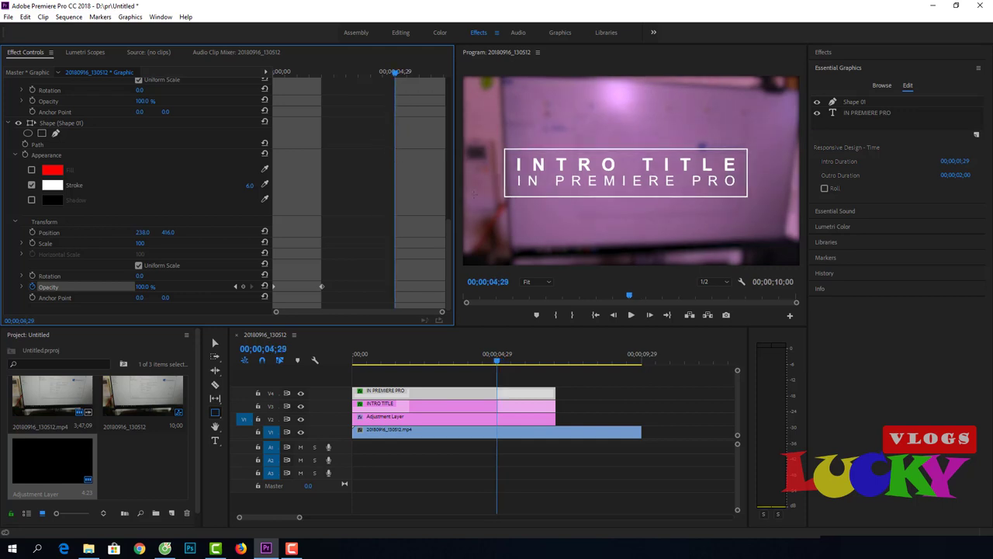
pyautogui.click(243, 287)
# Set the box's Opacity to 0 at 6;29 and preview the fade-out.
pyautogui.moveTo(498, 361); pyautogui.dragTo(555, 374)
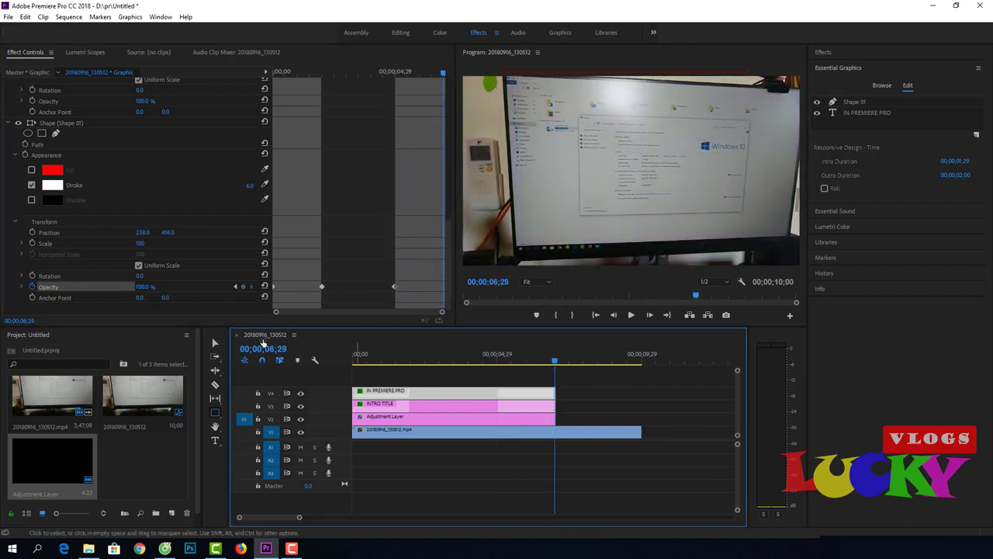
pyautogui.click(144, 287)
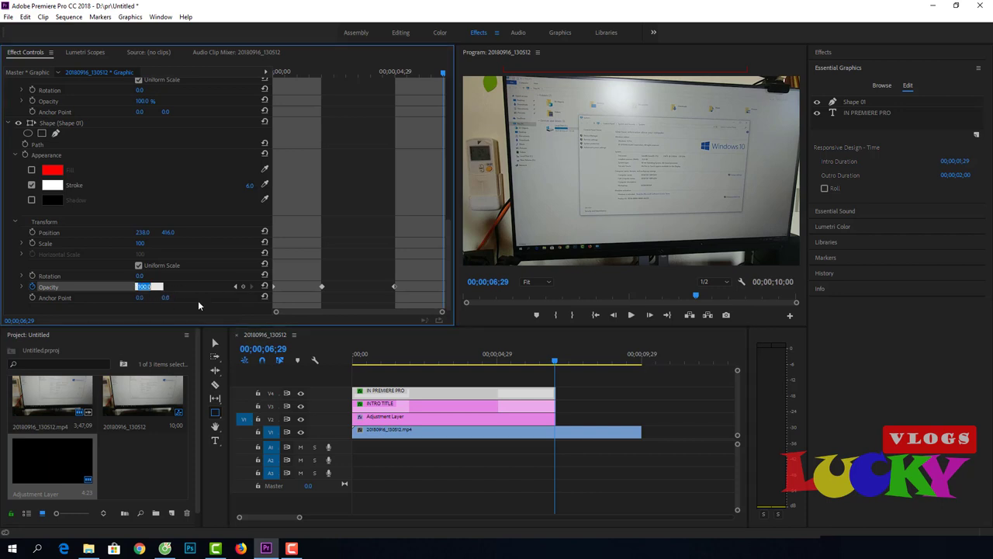
pyautogui.write('0')
pyautogui.press('Return')
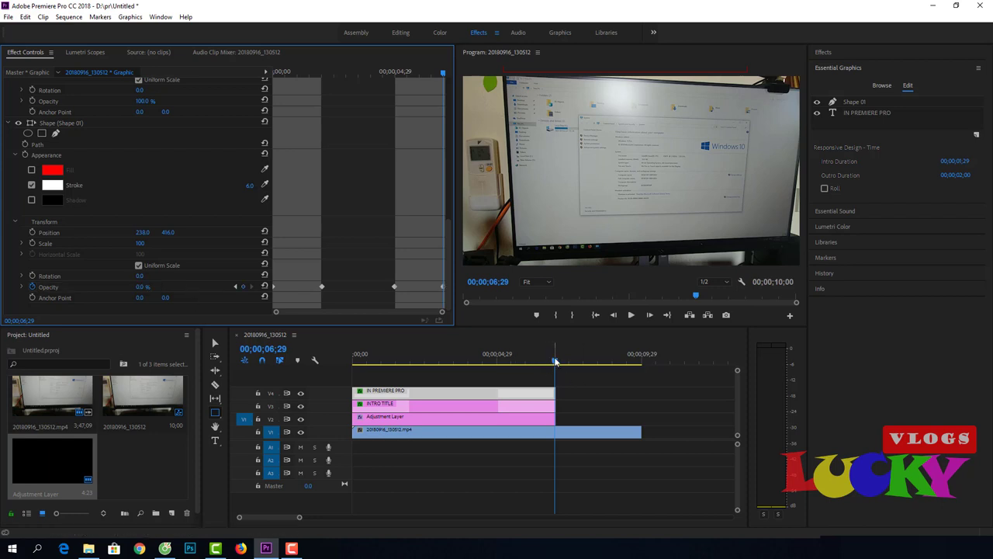
pyautogui.click(531, 362)
pyautogui.moveTo(527, 367)
pyautogui.mouseDown()
pyautogui.moveTo(551, 369)
pyautogui.moveTo(343, 382)
pyautogui.mouseUp()
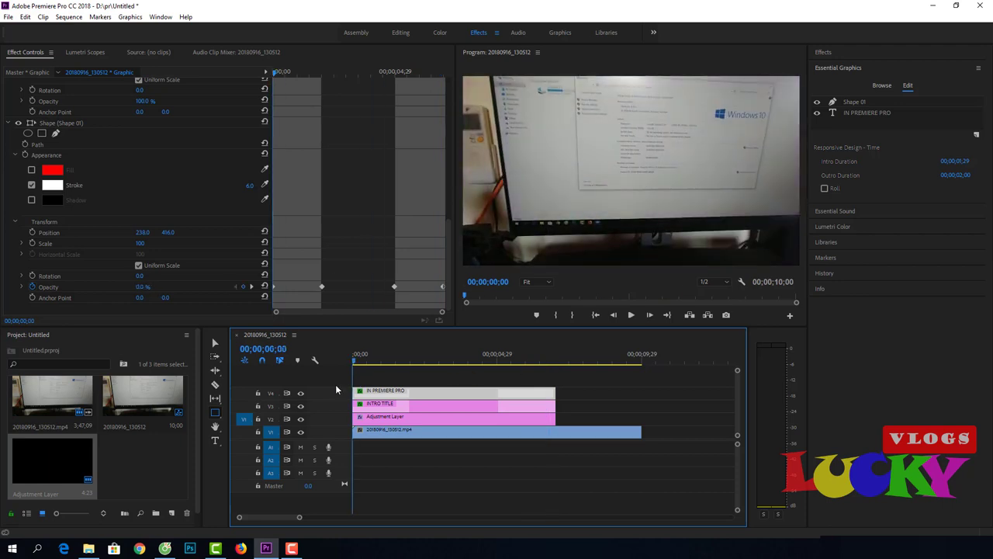
pyautogui.moveTo(334, 388)
pyautogui.mouseDown()
pyautogui.moveTo(395, 390)
pyautogui.moveTo(347, 382)
pyautogui.mouseUp()
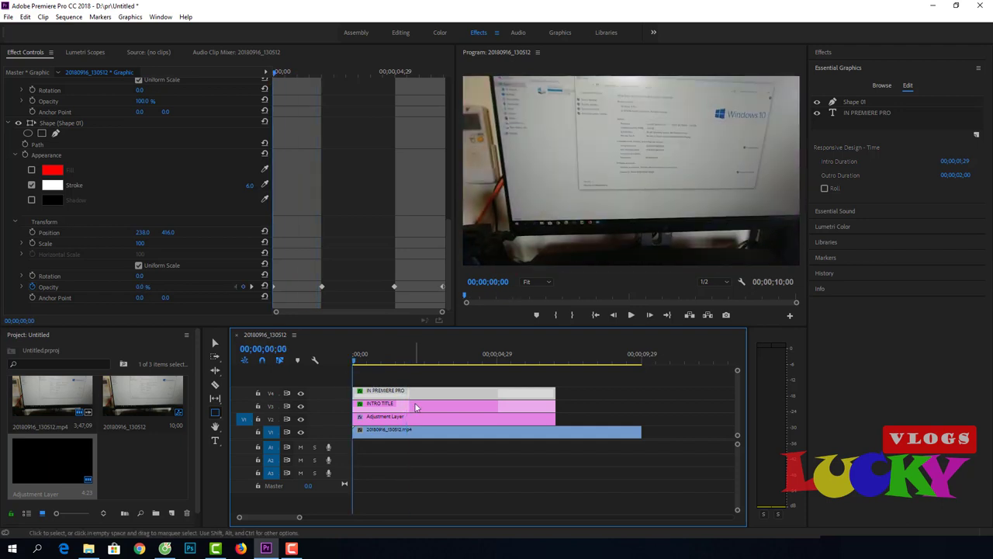
pyautogui.press('space')
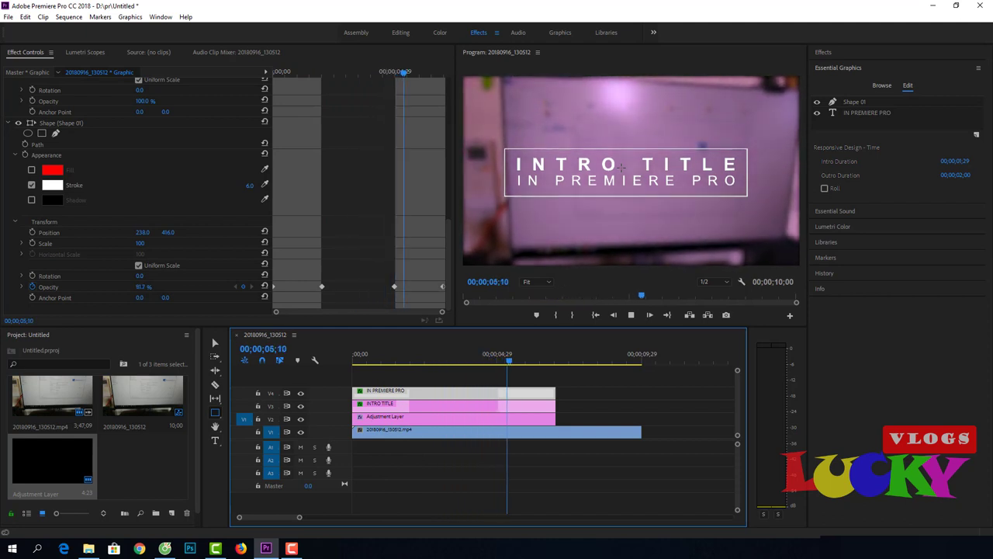
pyautogui.press('space')
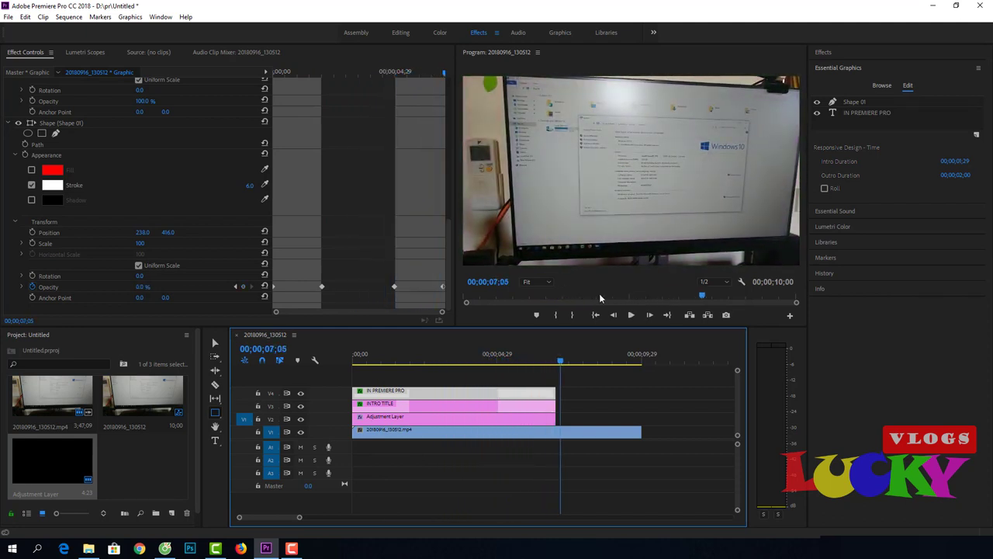
pyautogui.moveTo(560, 363); pyautogui.dragTo(252, 347)
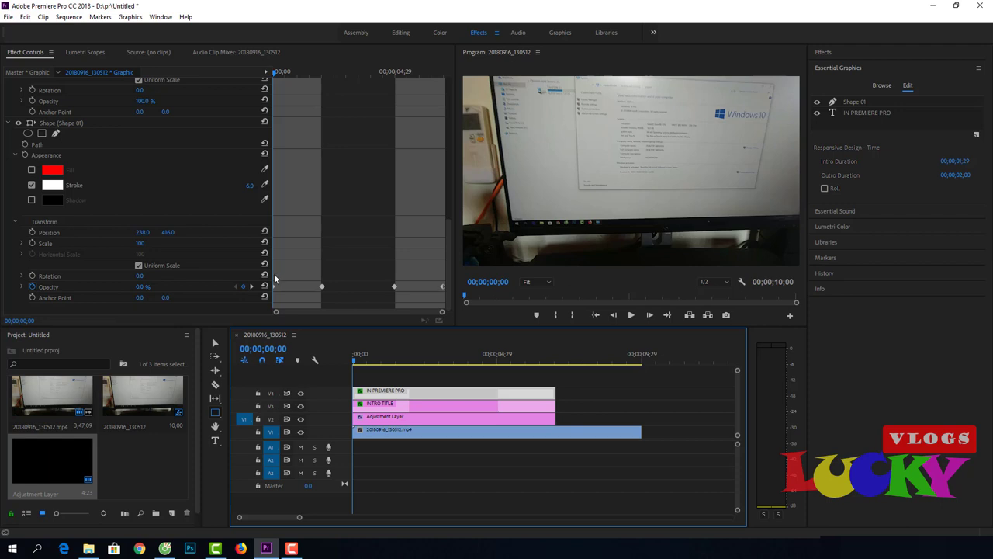
pyautogui.moveTo(275, 279); pyautogui.dragTo(395, 293)
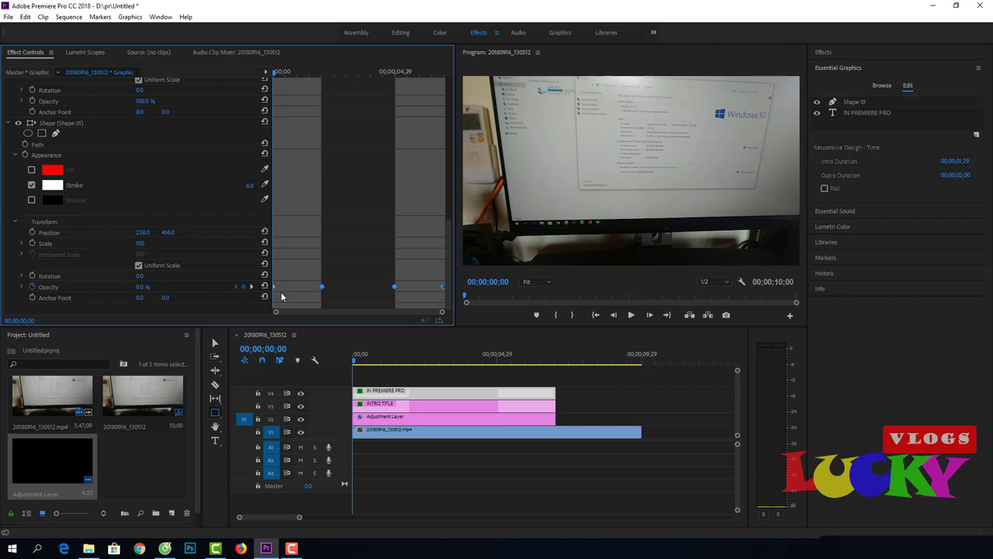
# Make the middle opacity keyframes Bezier and drag a handle to ease the curve.
pyautogui.rightClick(322, 288)
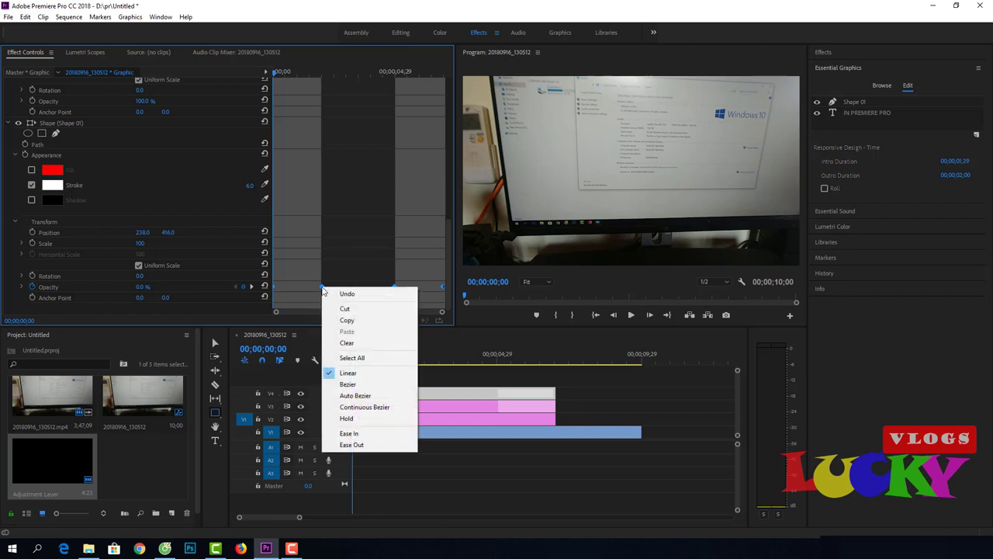
pyautogui.click(349, 385)
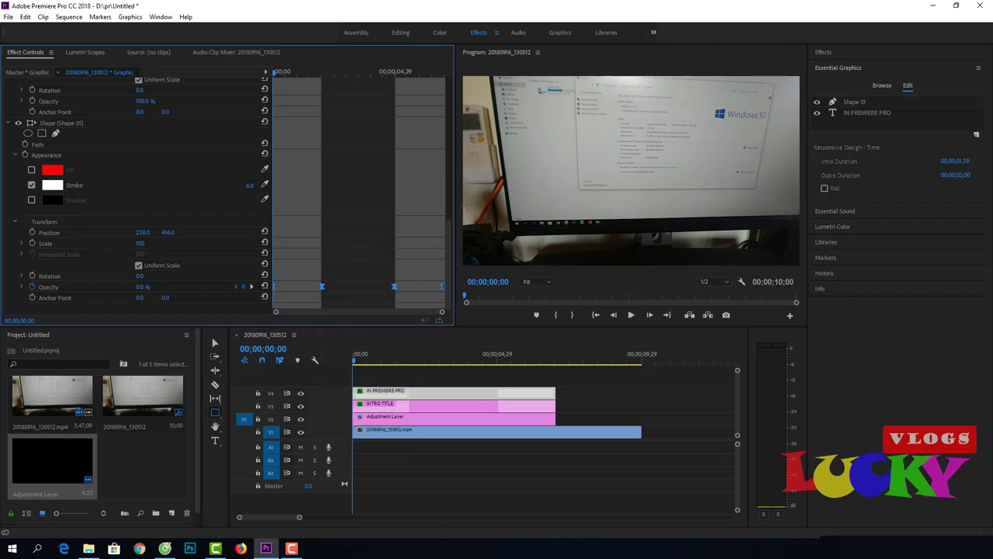
pyautogui.click(22, 287)
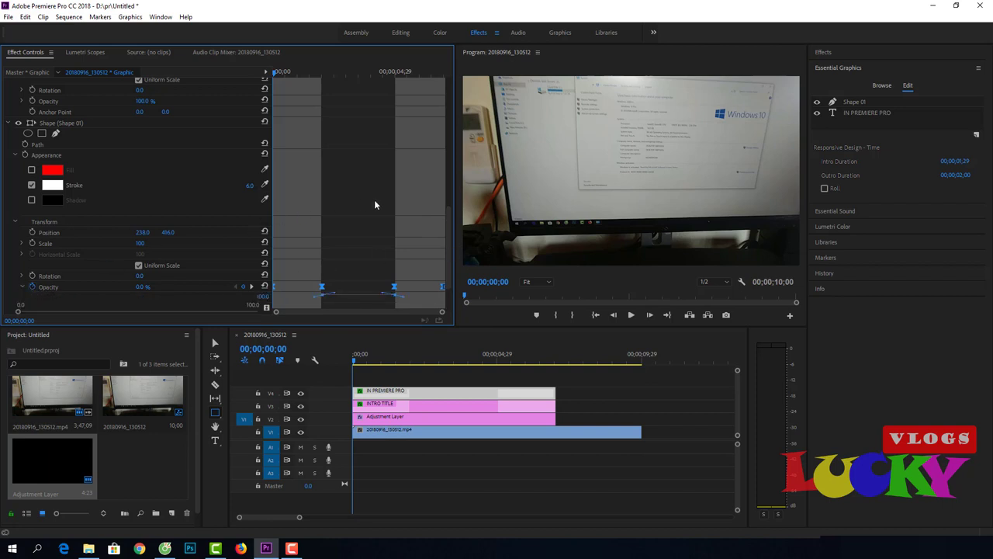
pyautogui.scroll(-1, 374, 199)
pyautogui.scroll(-1, 374, 199)
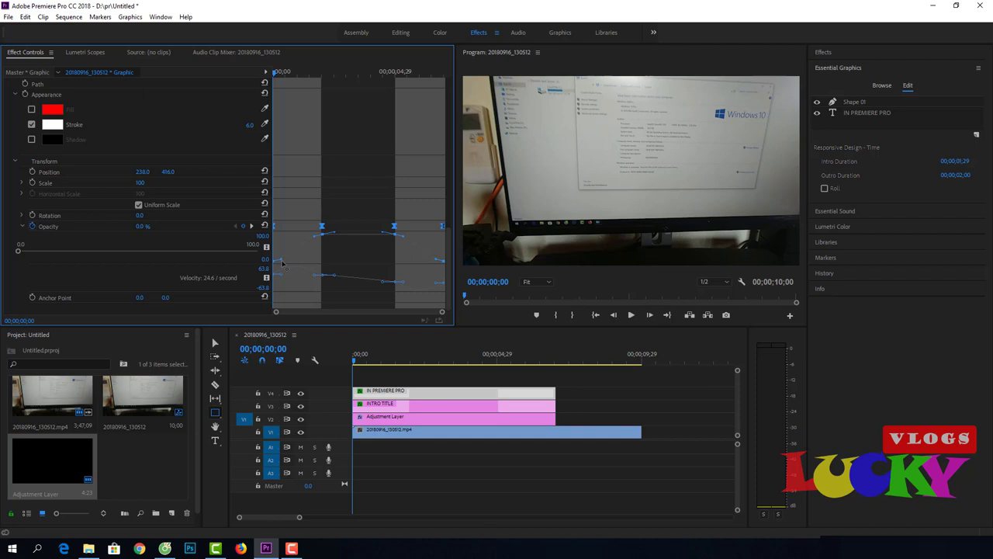
pyautogui.moveTo(282, 261)
pyautogui.mouseDown()
pyautogui.moveTo(311, 264)
pyautogui.moveTo(284, 260)
pyautogui.mouseUp()
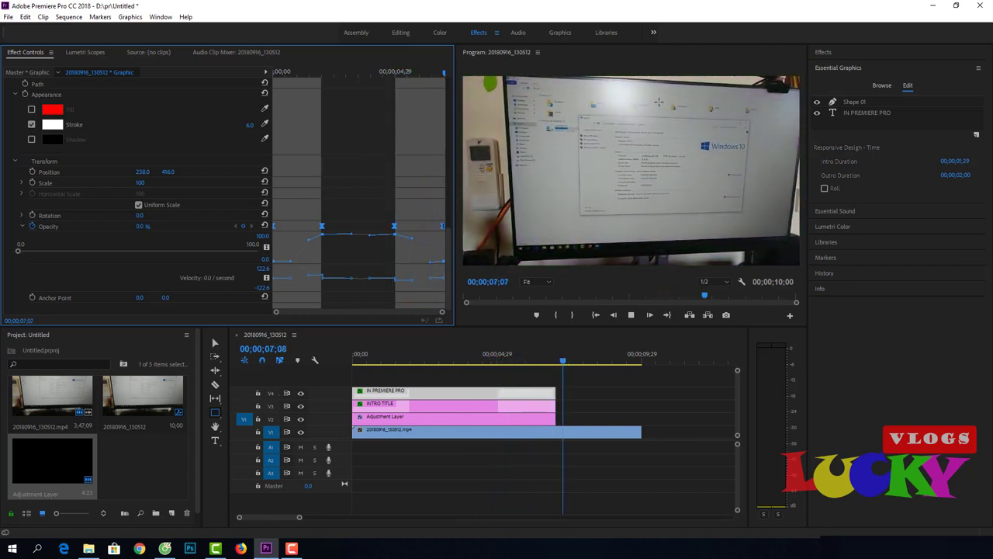
pyautogui.press('space')
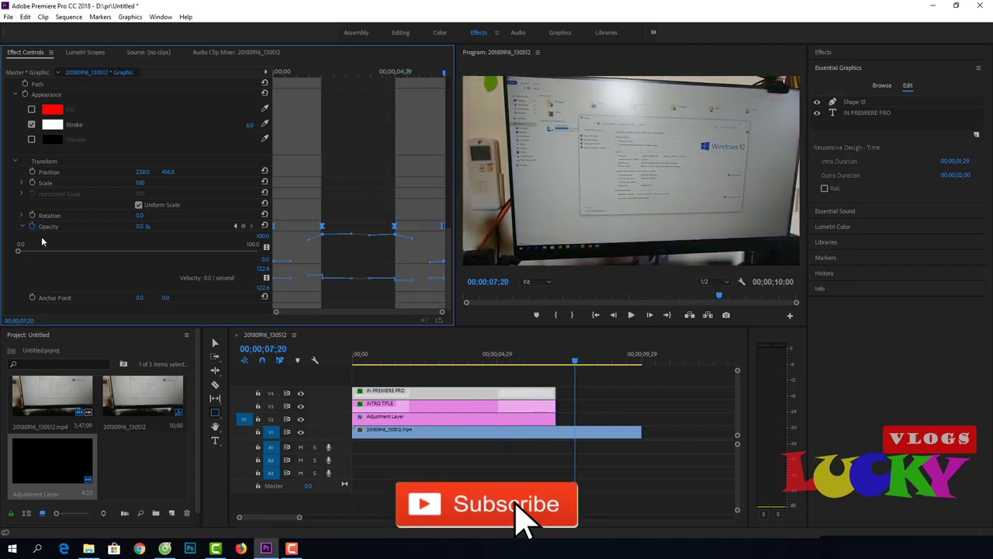
pyautogui.click(21, 225)
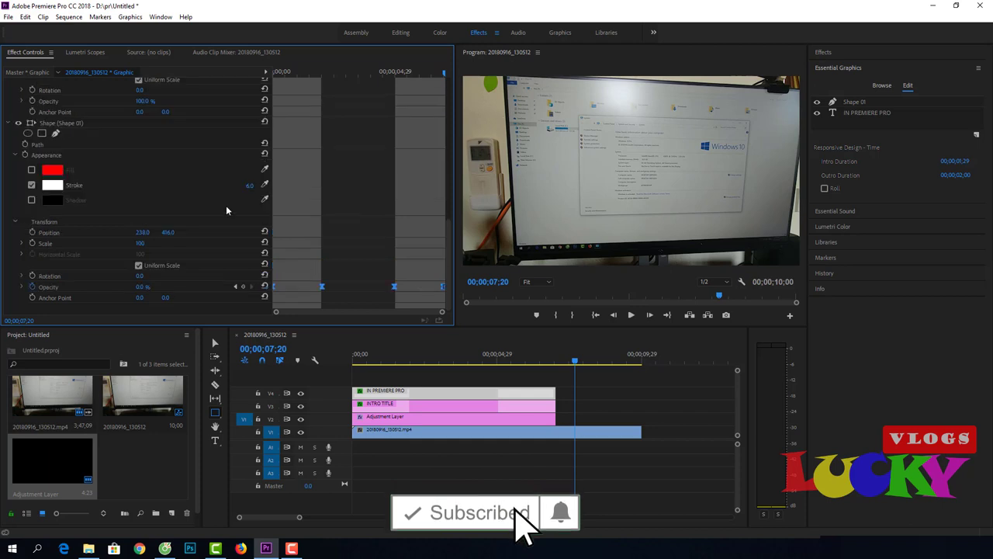
pyautogui.click(340, 366)
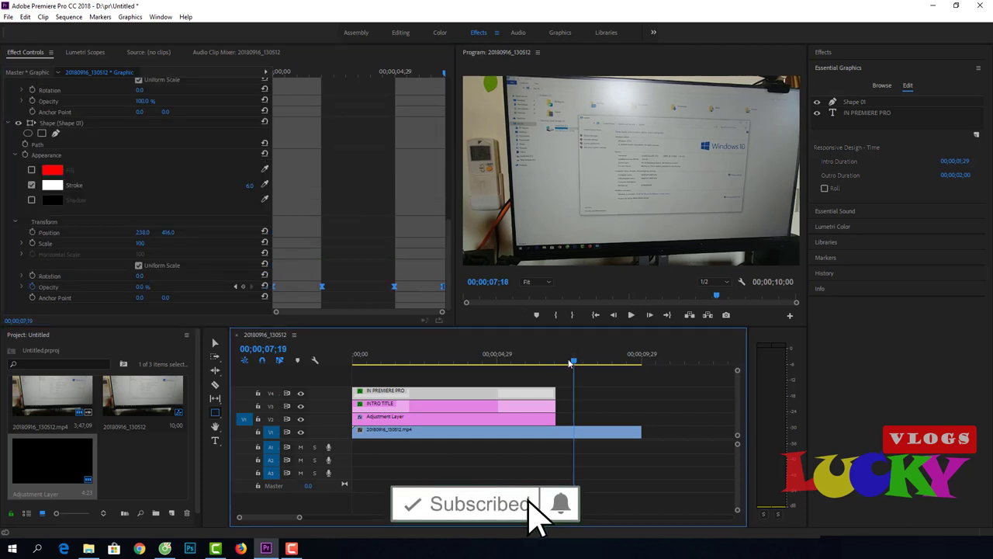
pyautogui.press('Home')
pyautogui.press('space')
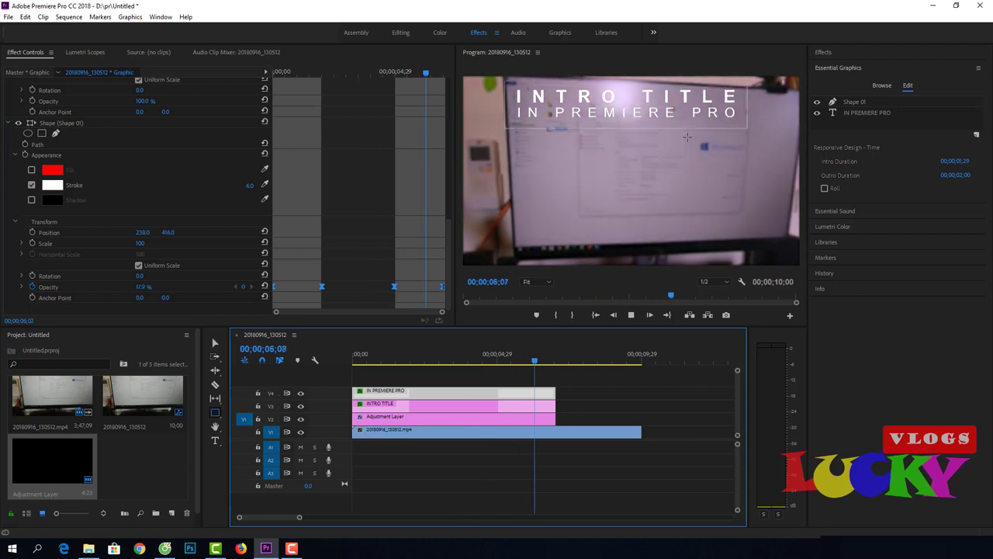
pyautogui.press('space')
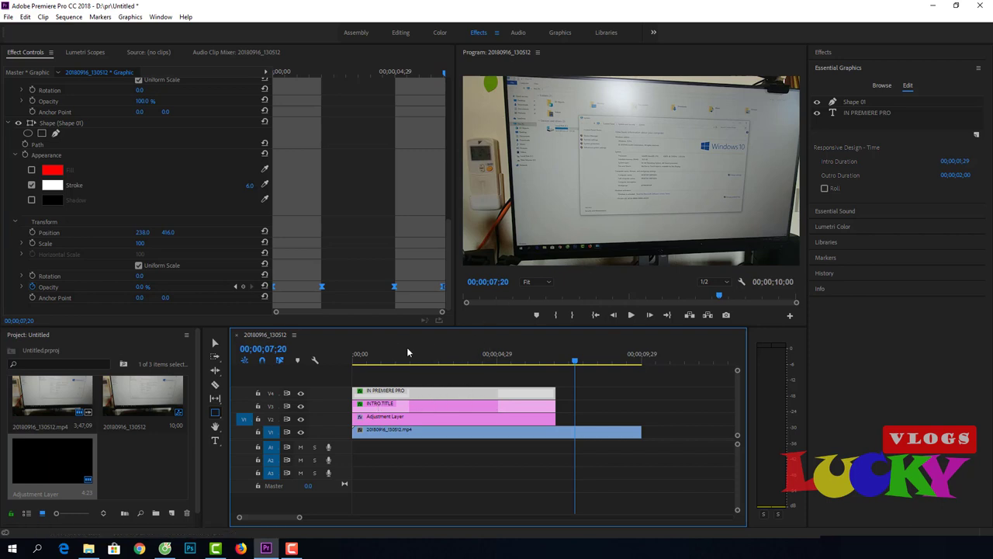
pyautogui.click(219, 343)
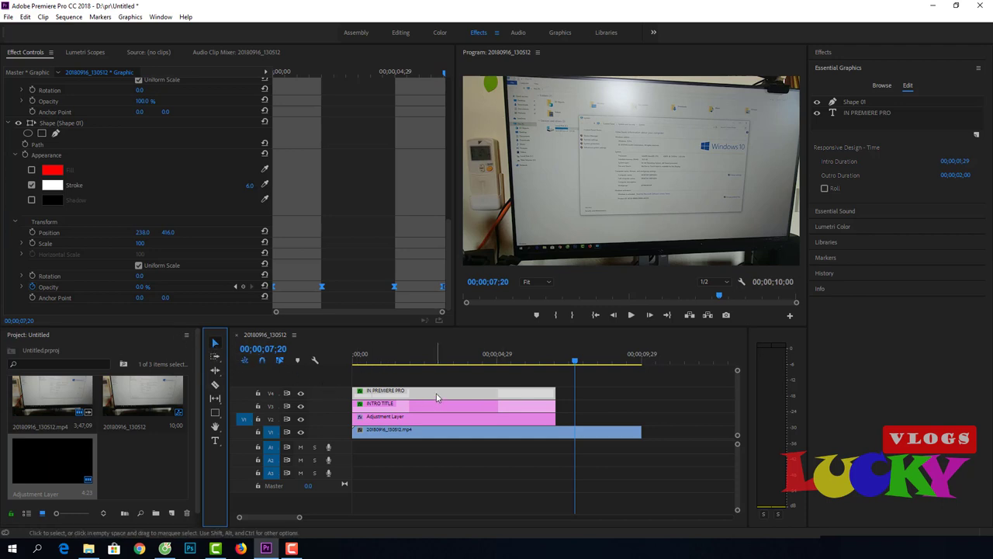
# Nudge the V4 IN PREMIERE PRO clip a few frames right, then preview the staggered titles from the start.
pyautogui.moveTo(439, 399); pyautogui.dragTo(443, 397)
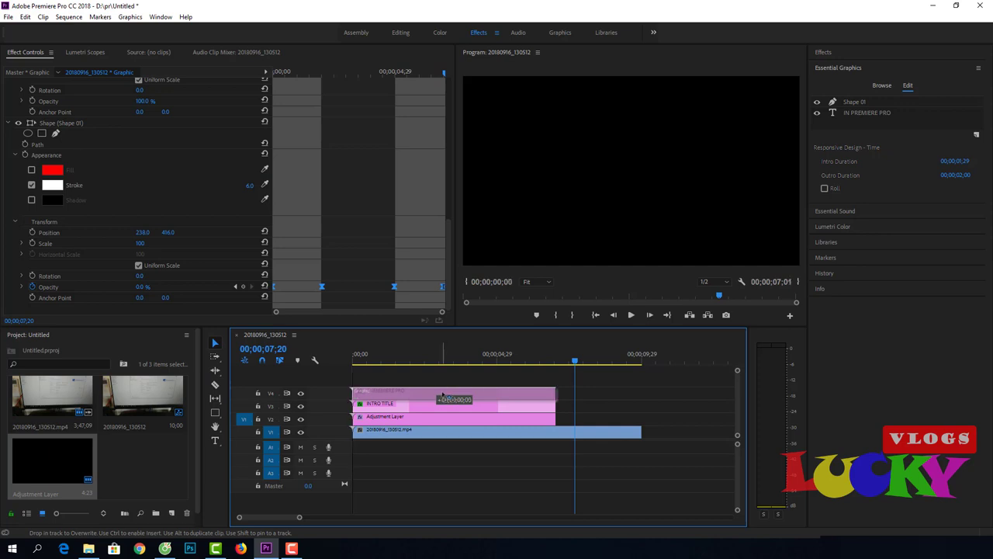
pyautogui.moveTo(444, 399); pyautogui.dragTo(443, 399)
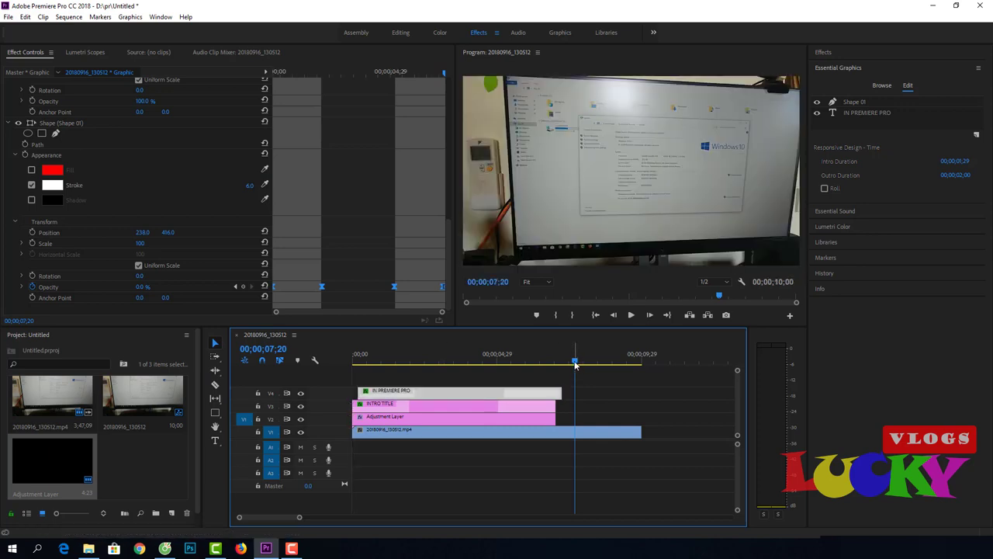
pyautogui.click(573, 361)
pyautogui.press('Home')
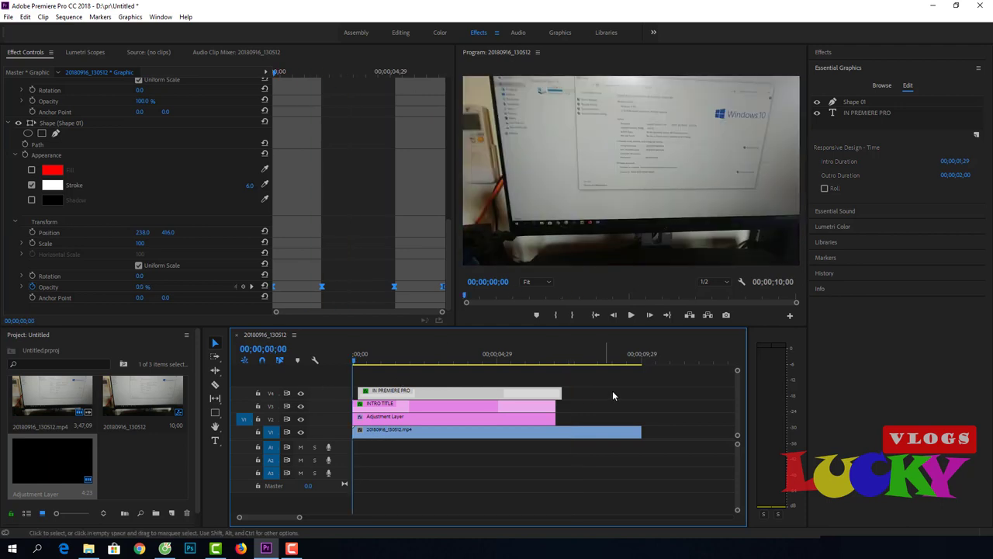
pyautogui.press('space')
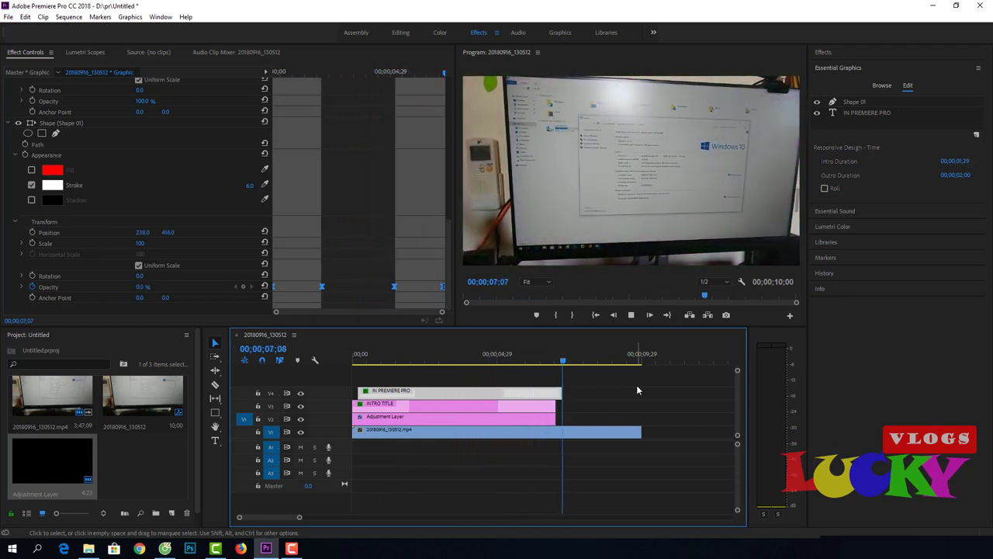
pyautogui.press('space')
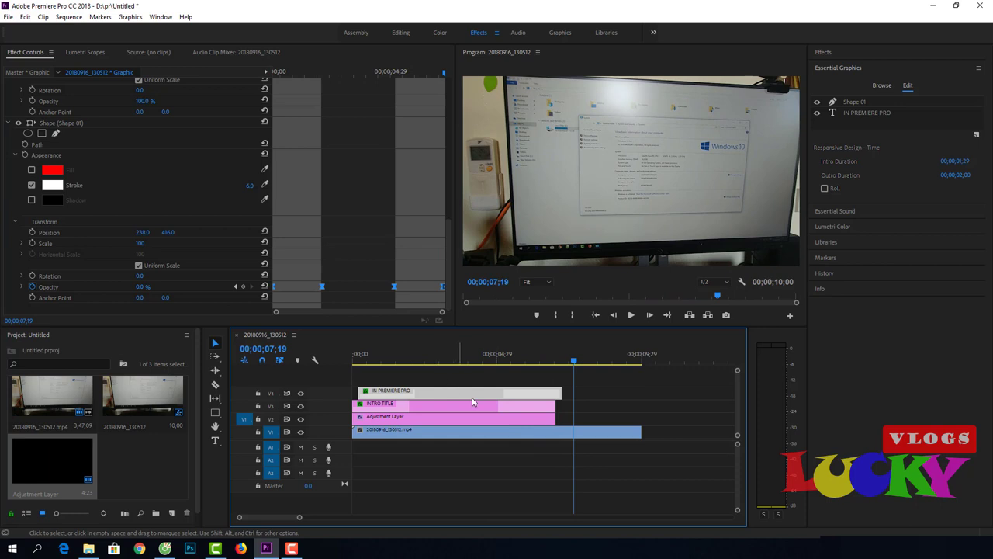